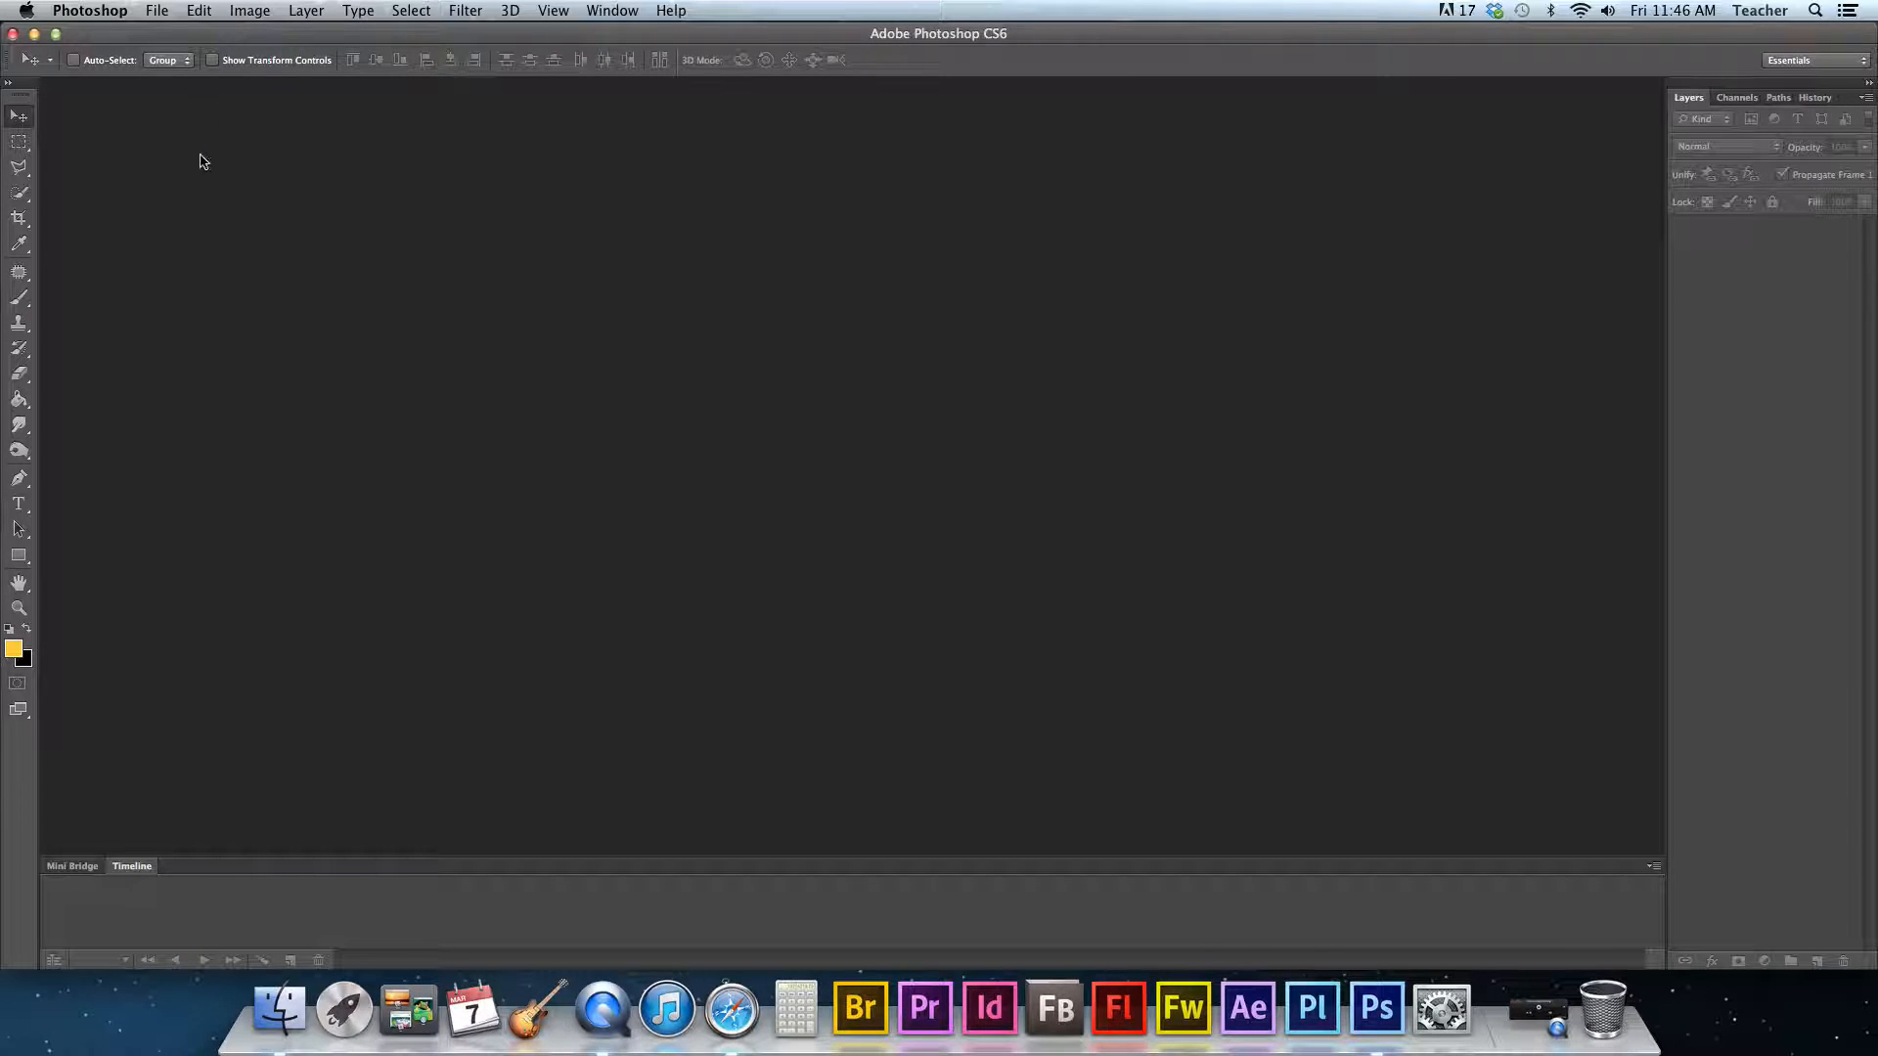
- Create a new document from the Web preset, 800 × 200 pixels, named banner animation
left_click(158, 12)
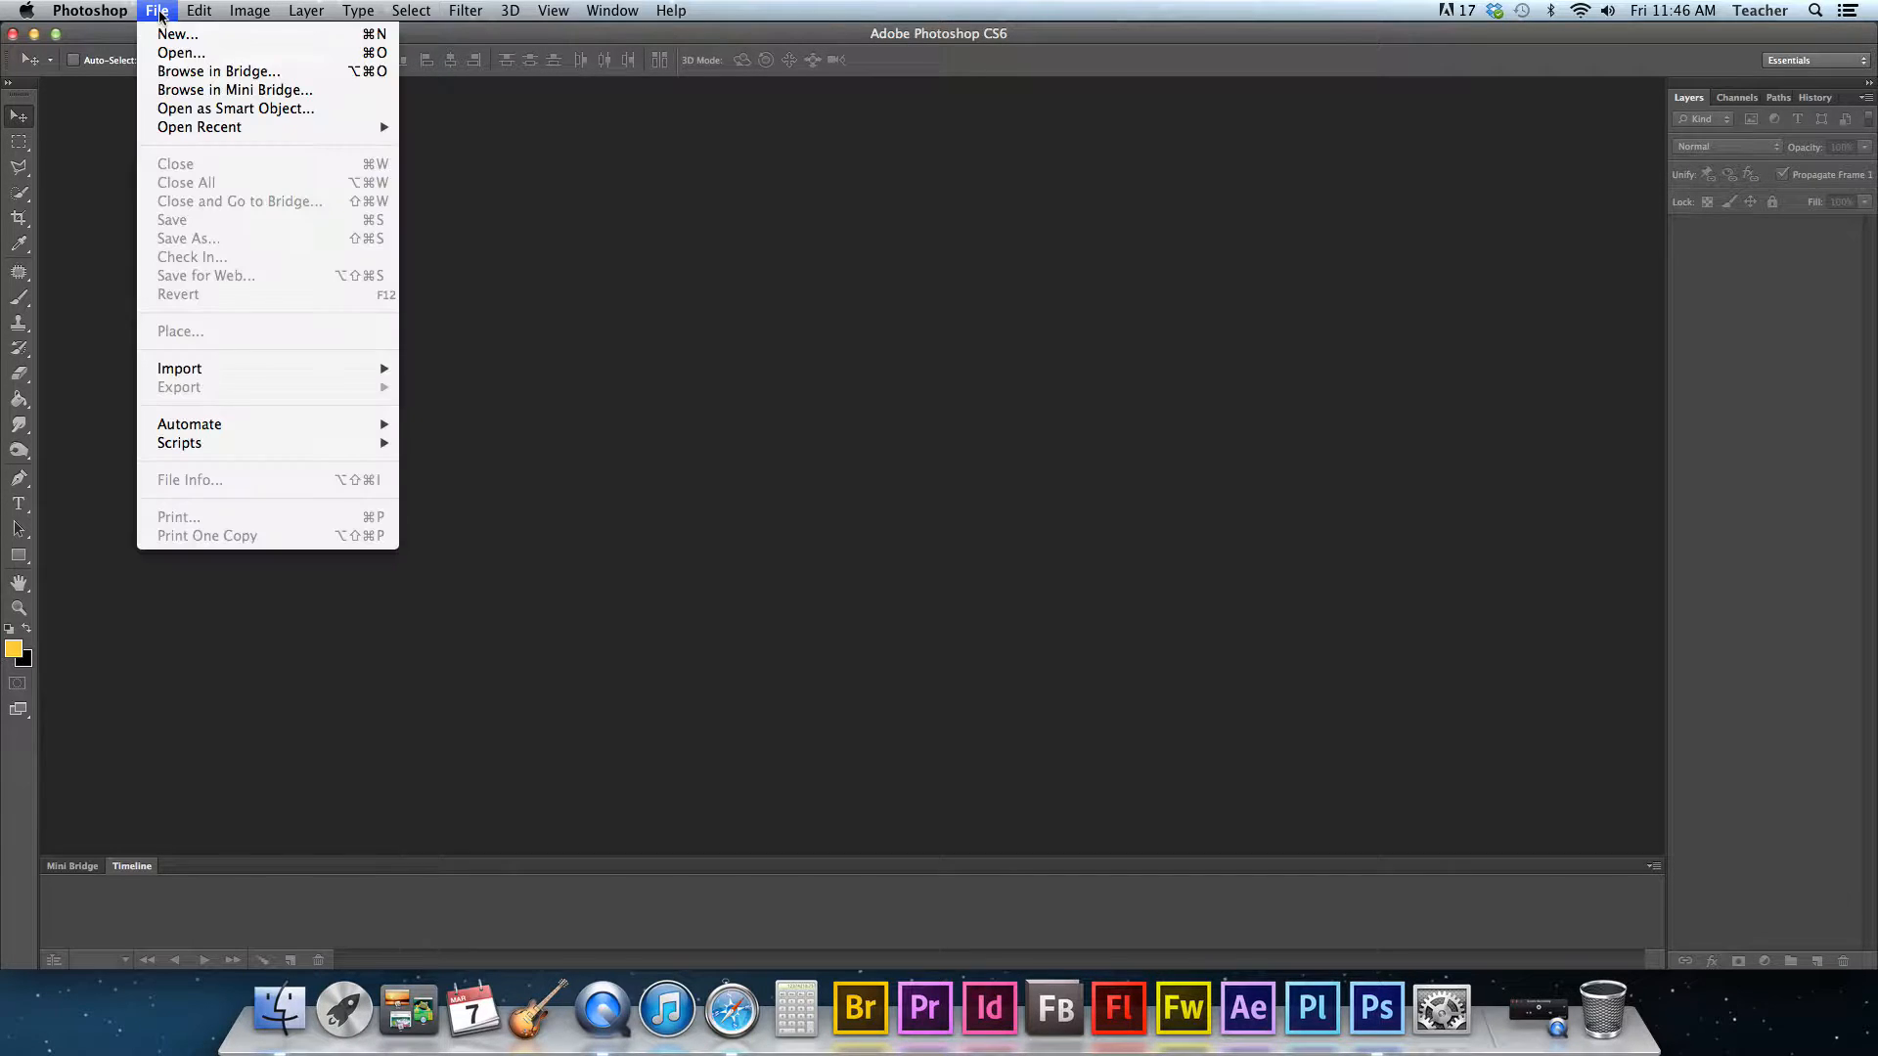
left_click(176, 34)
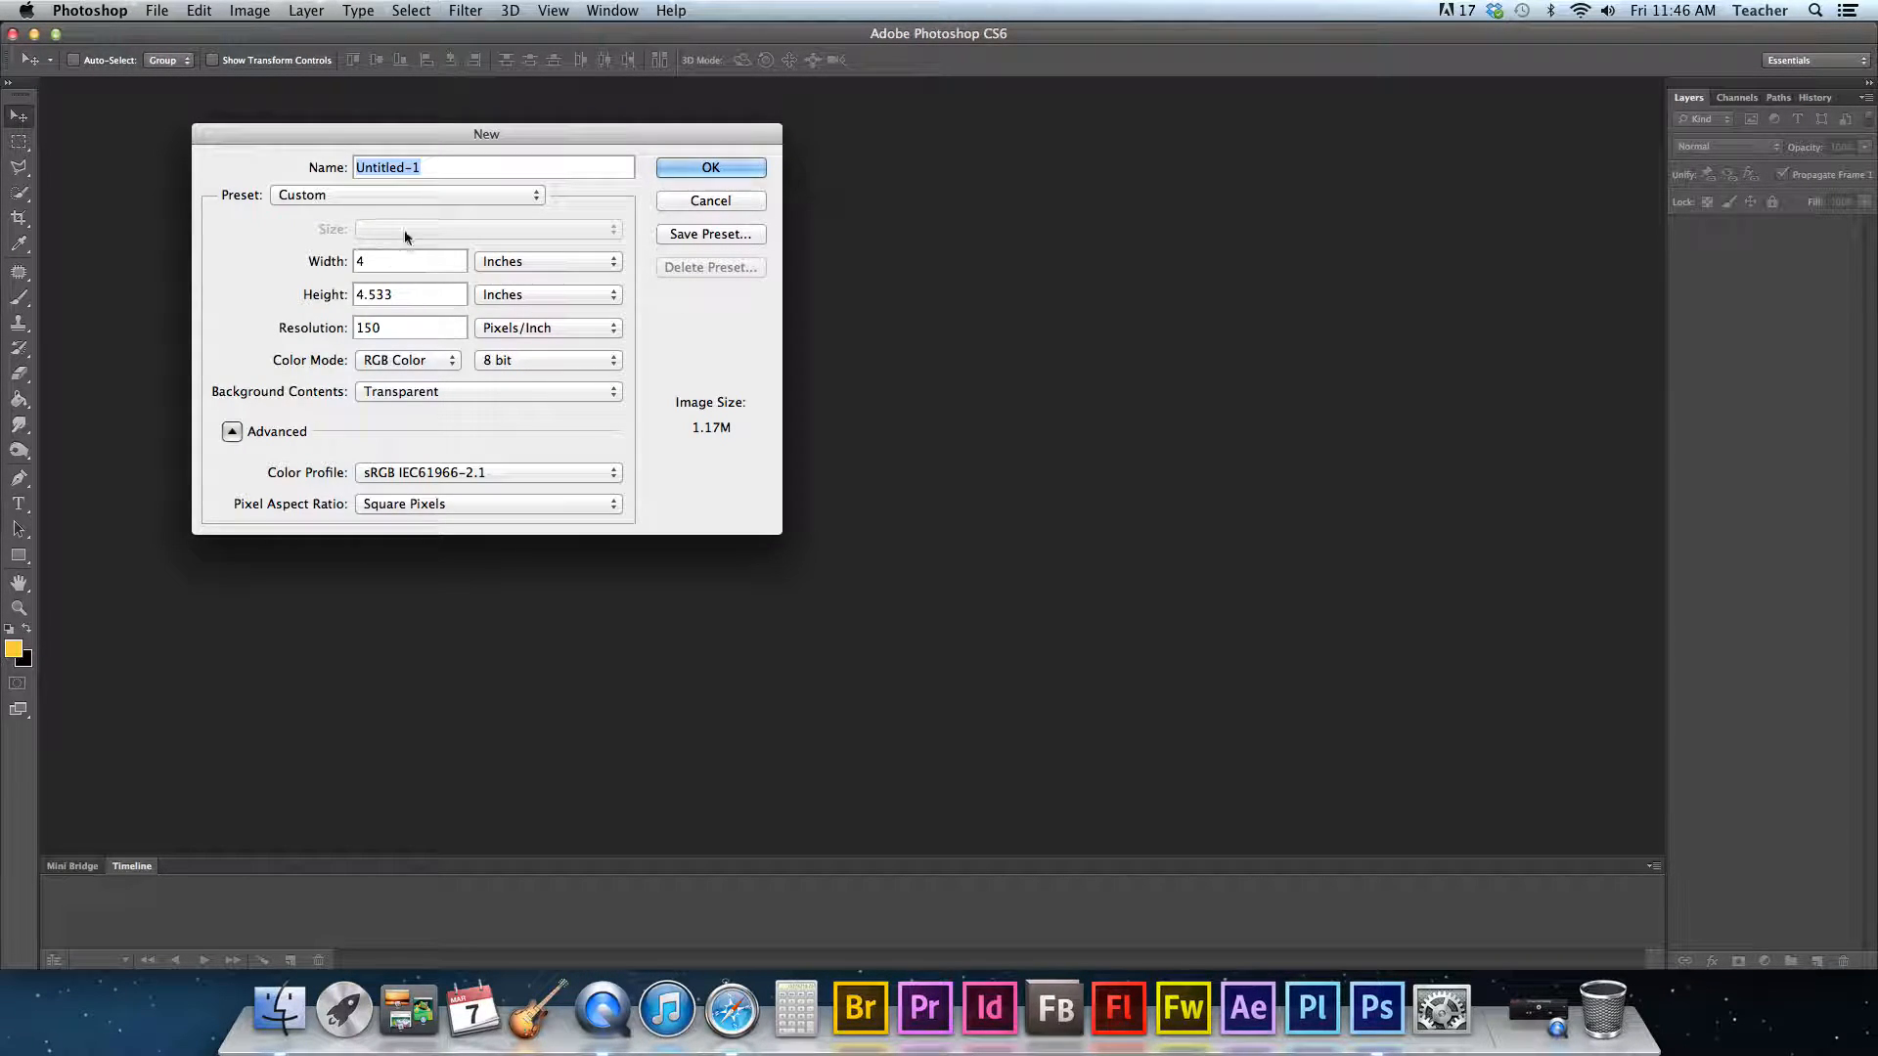
left_click(352, 196)
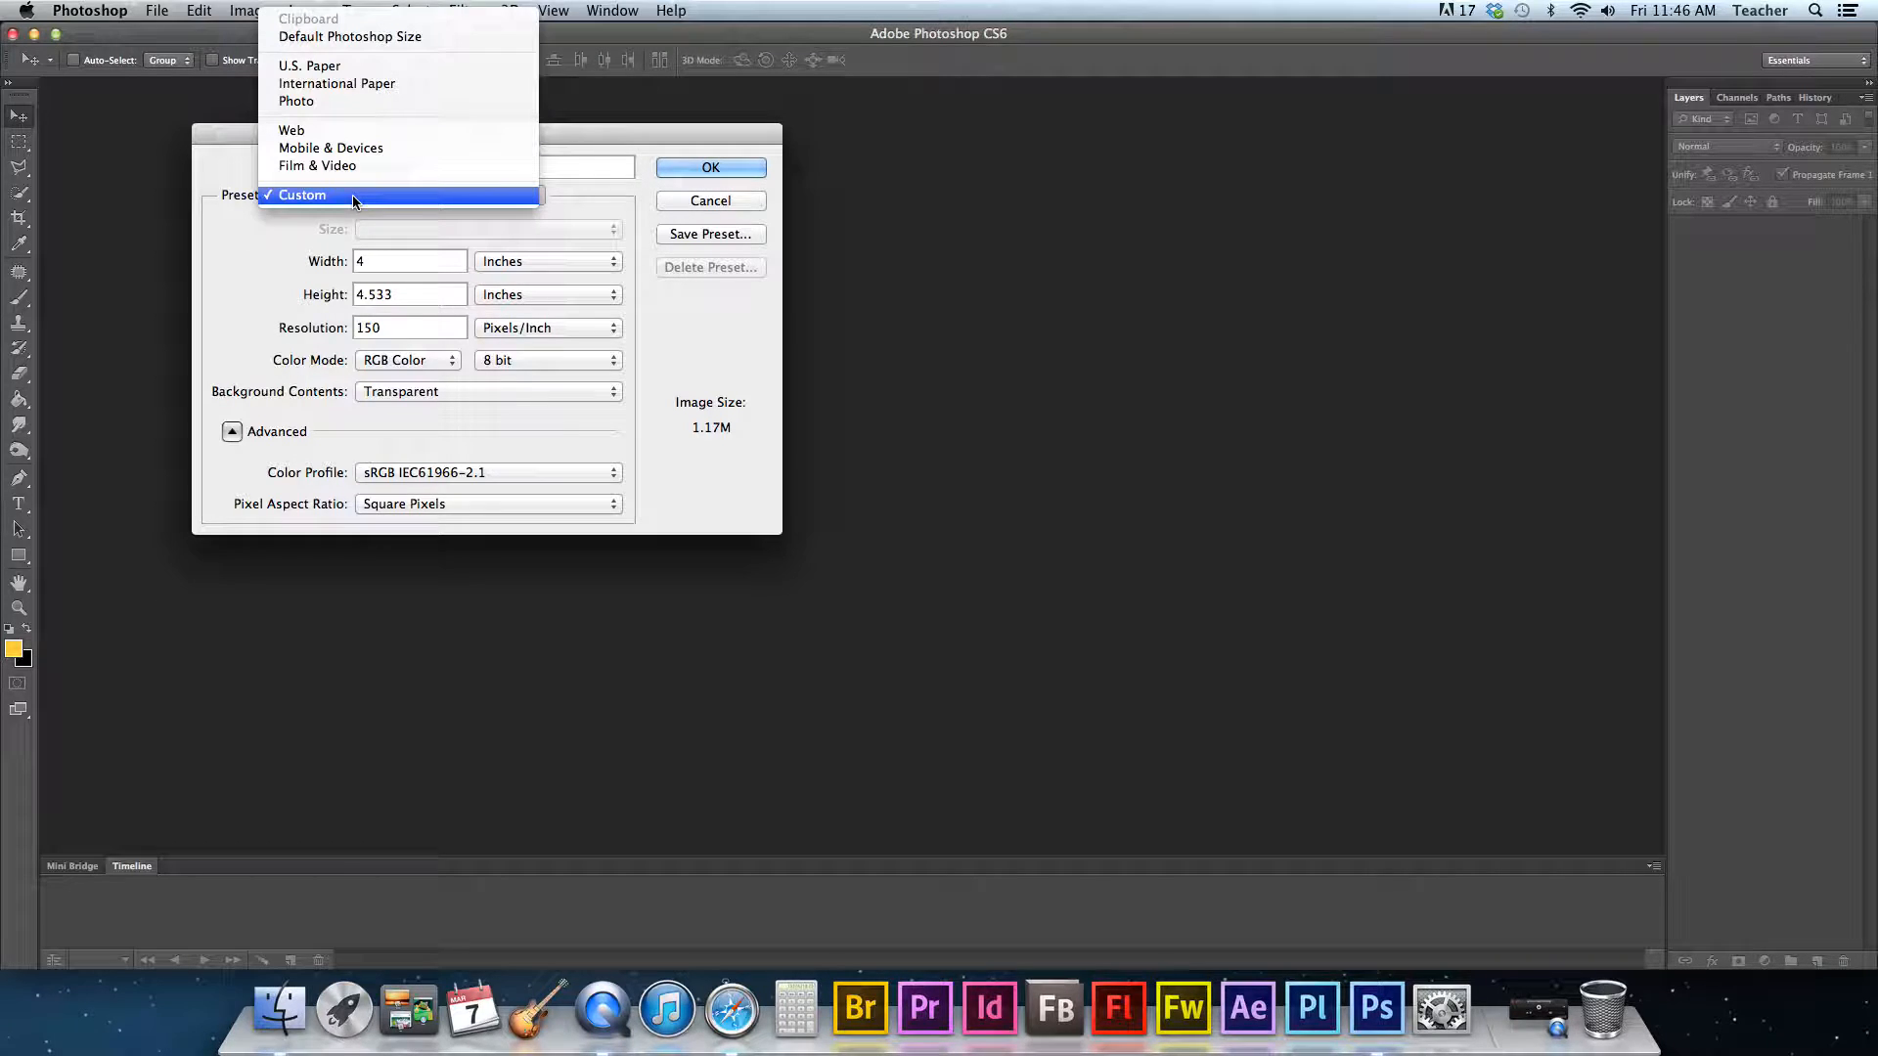
left_click(304, 137)
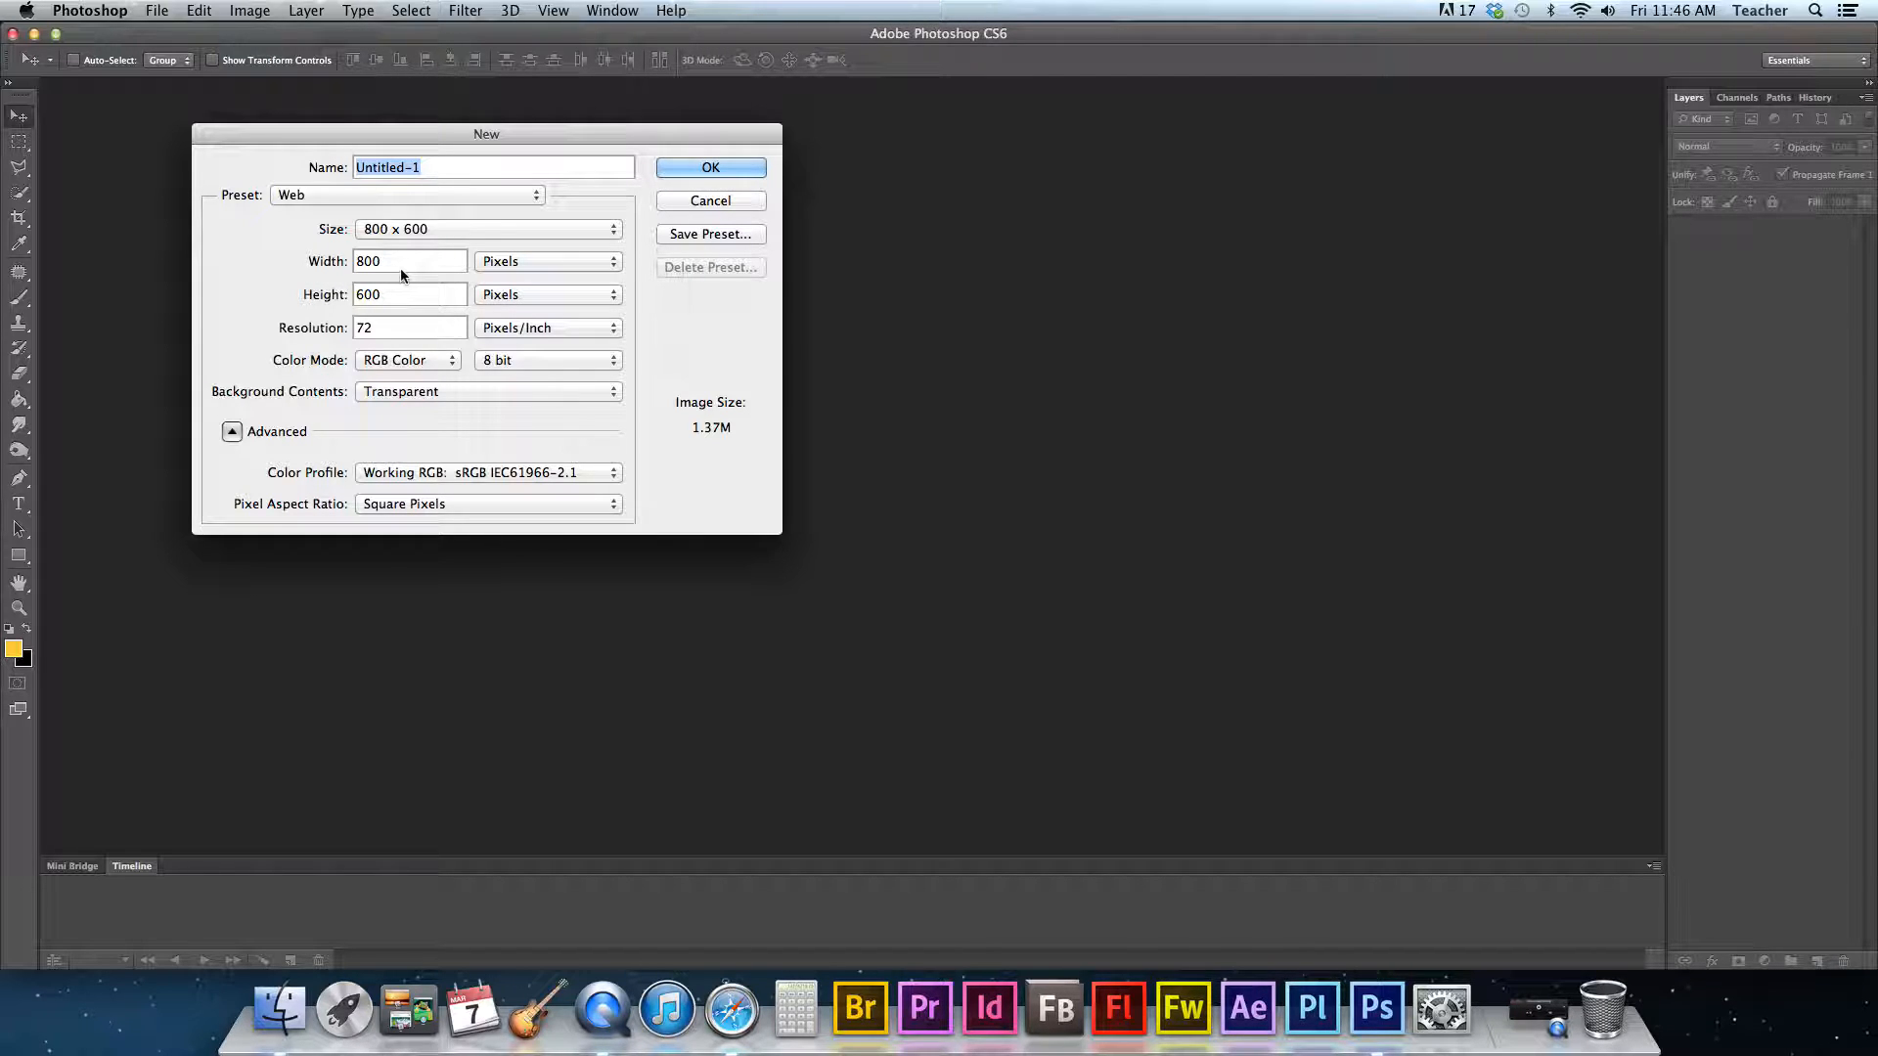
left_click_drag(383, 294, 342, 295)
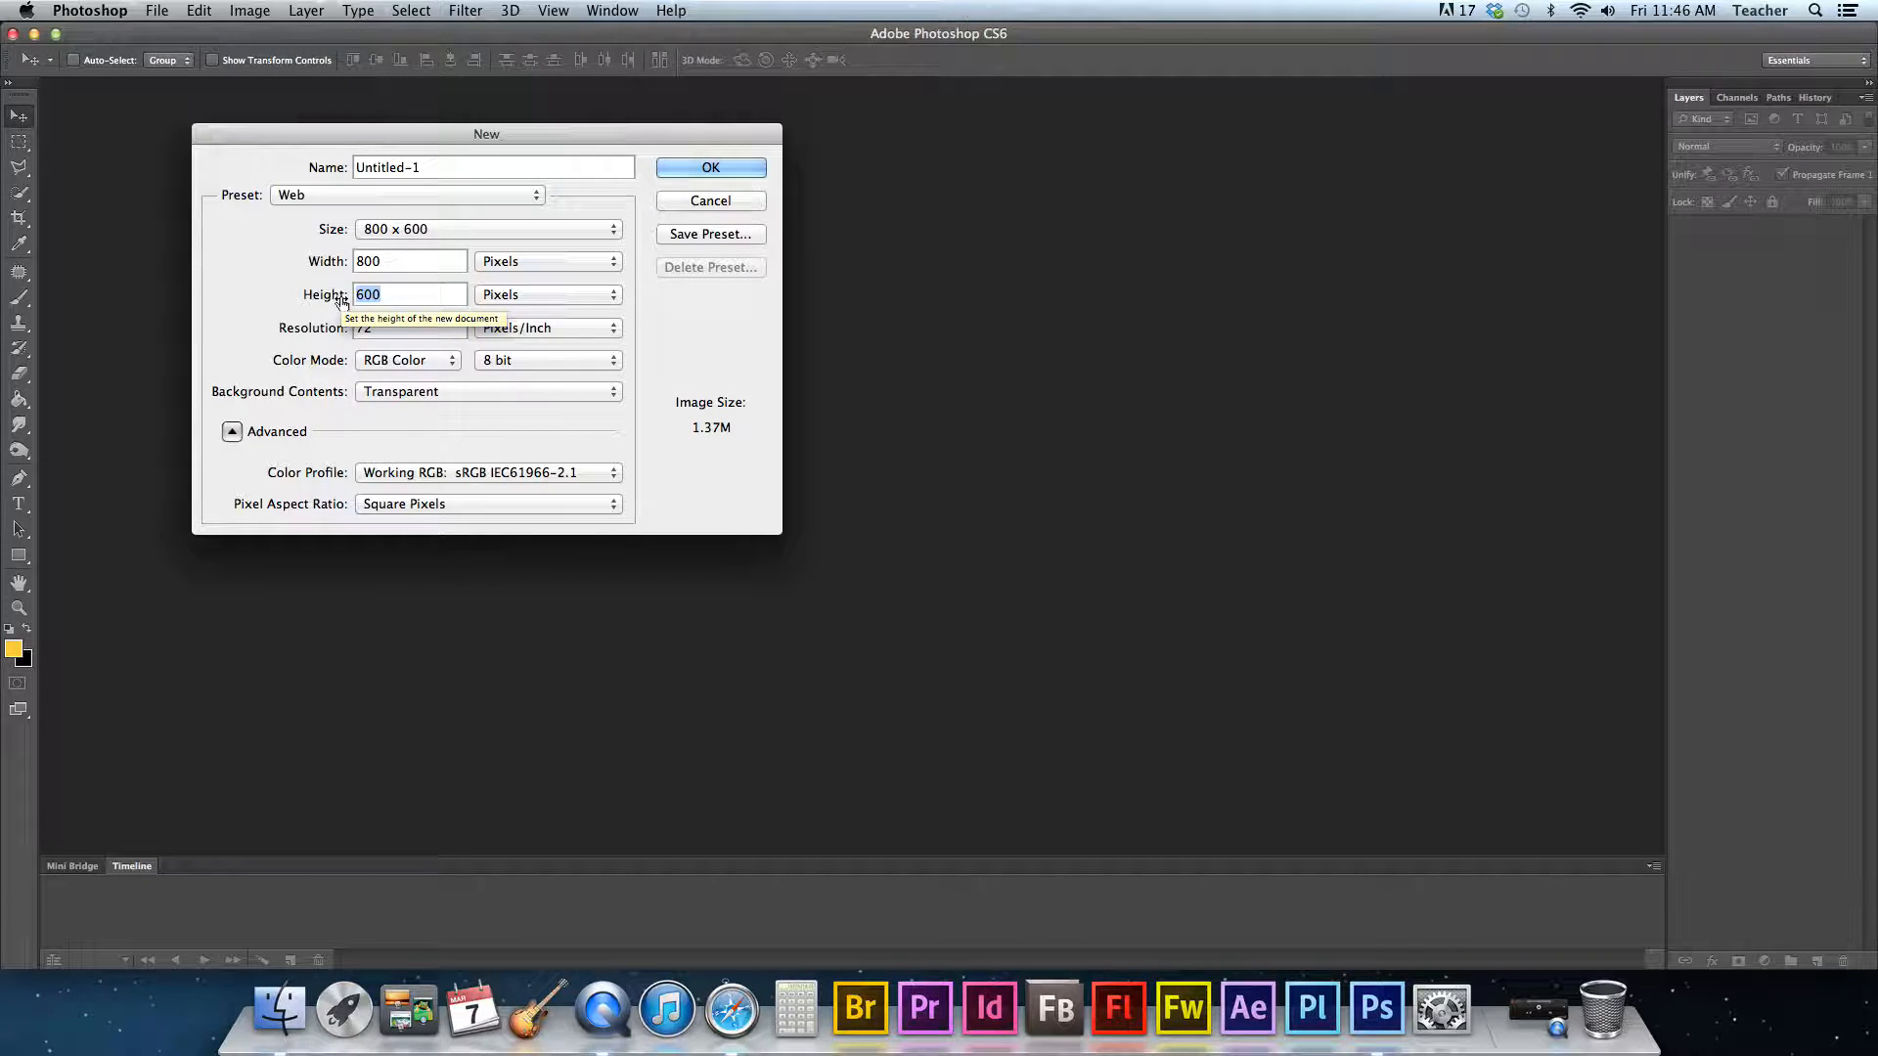
type("200")
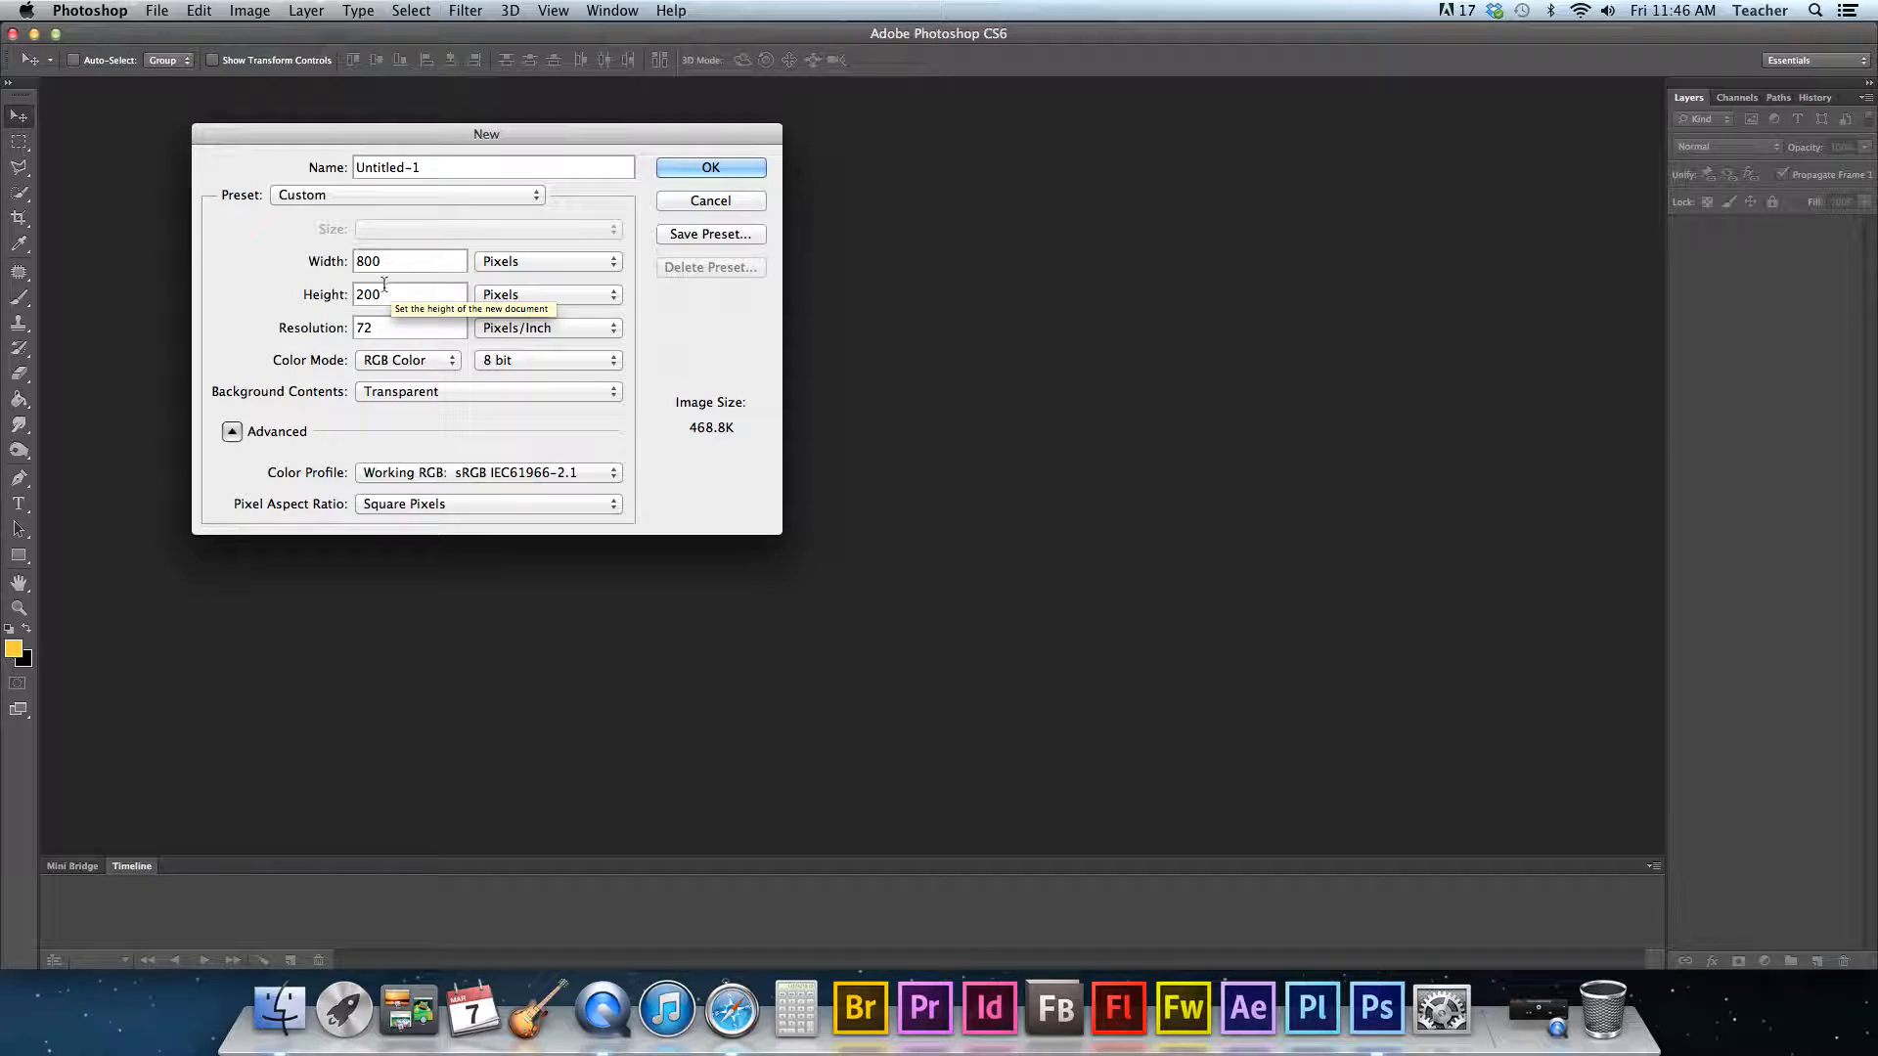
left_click_drag(427, 166, 306, 171)
type("ba")
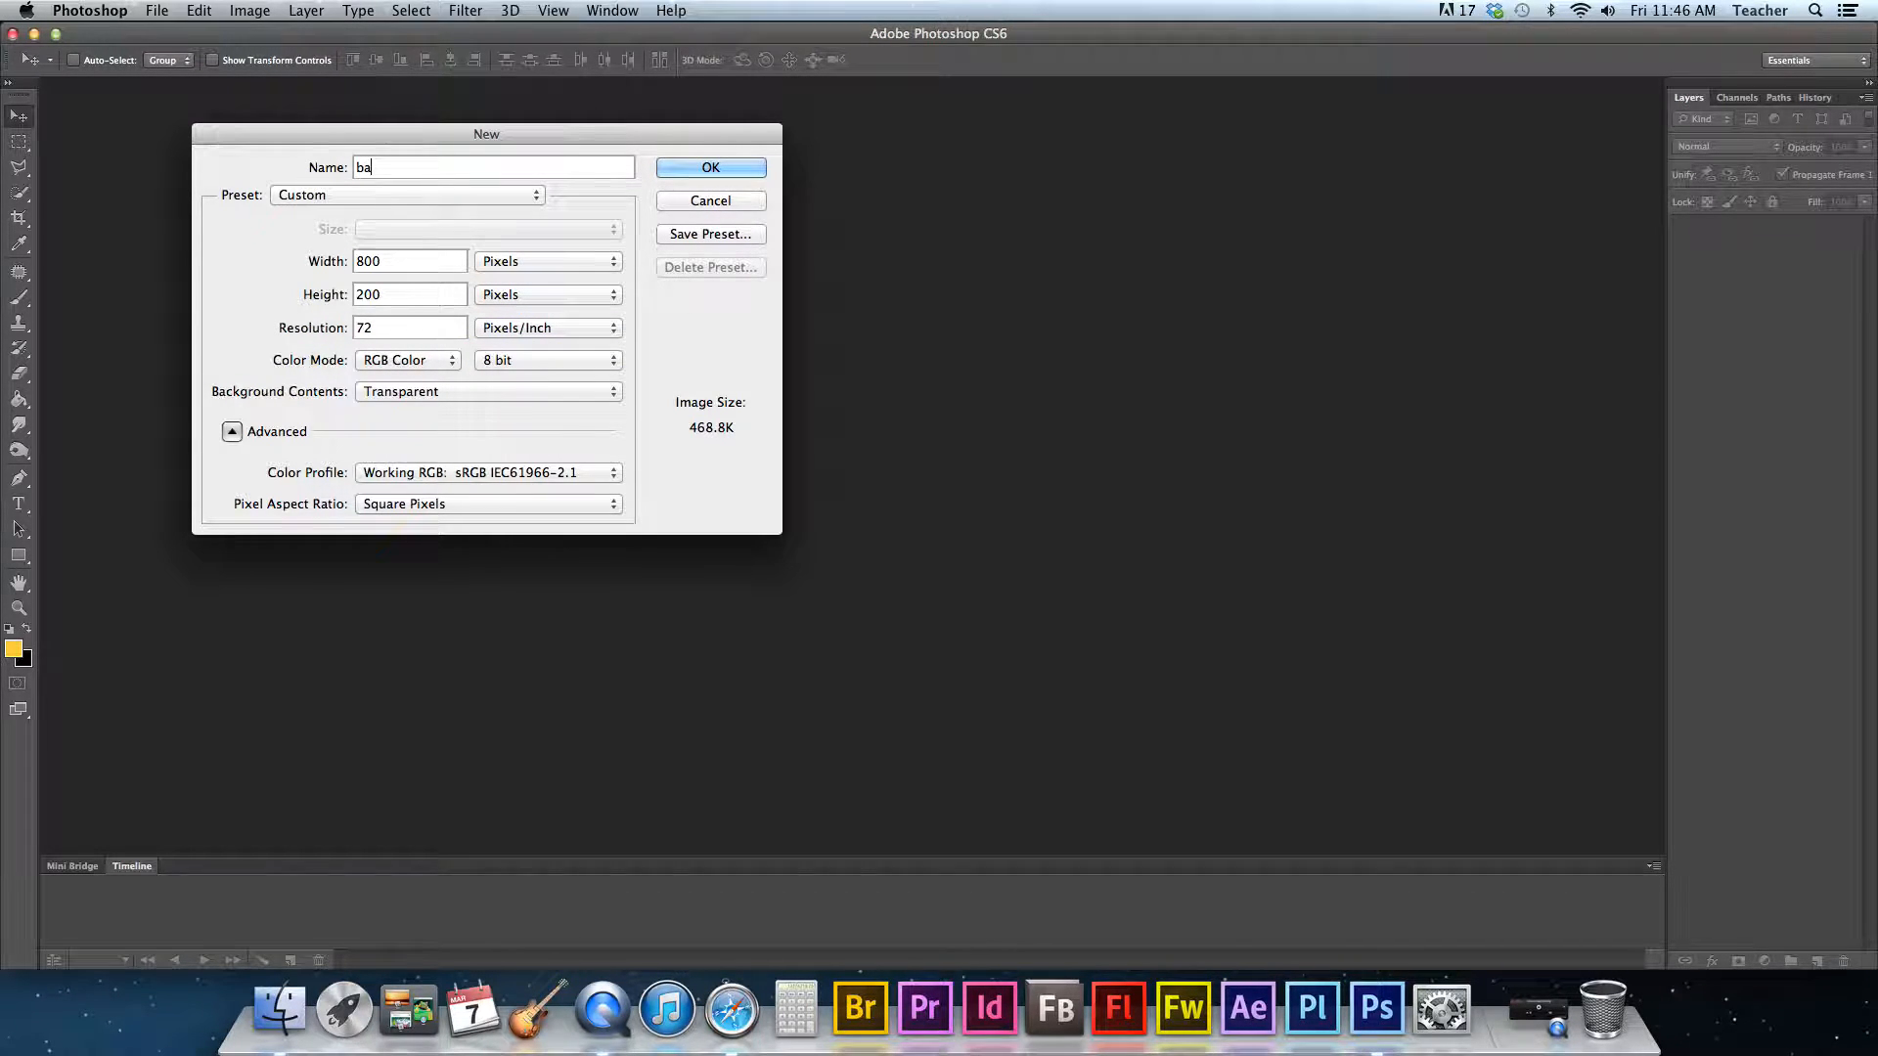
type("nner anim")
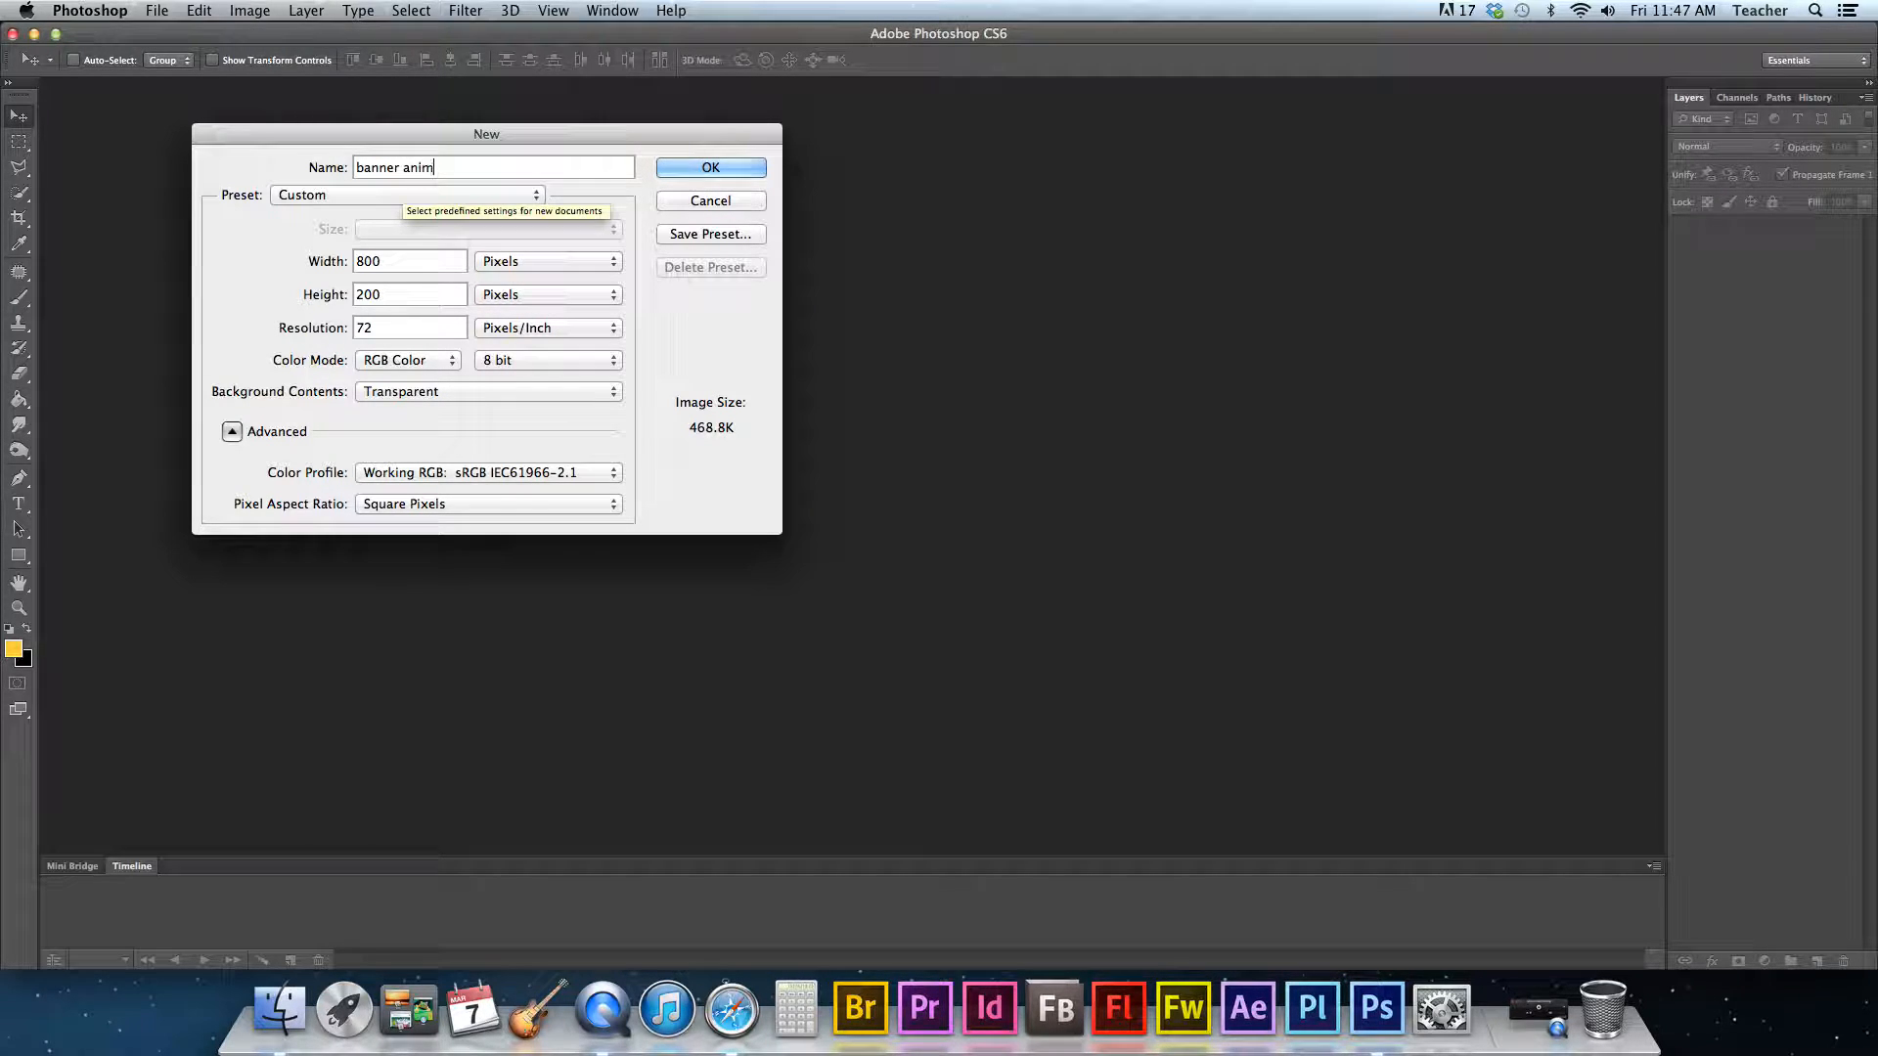
type("ation")
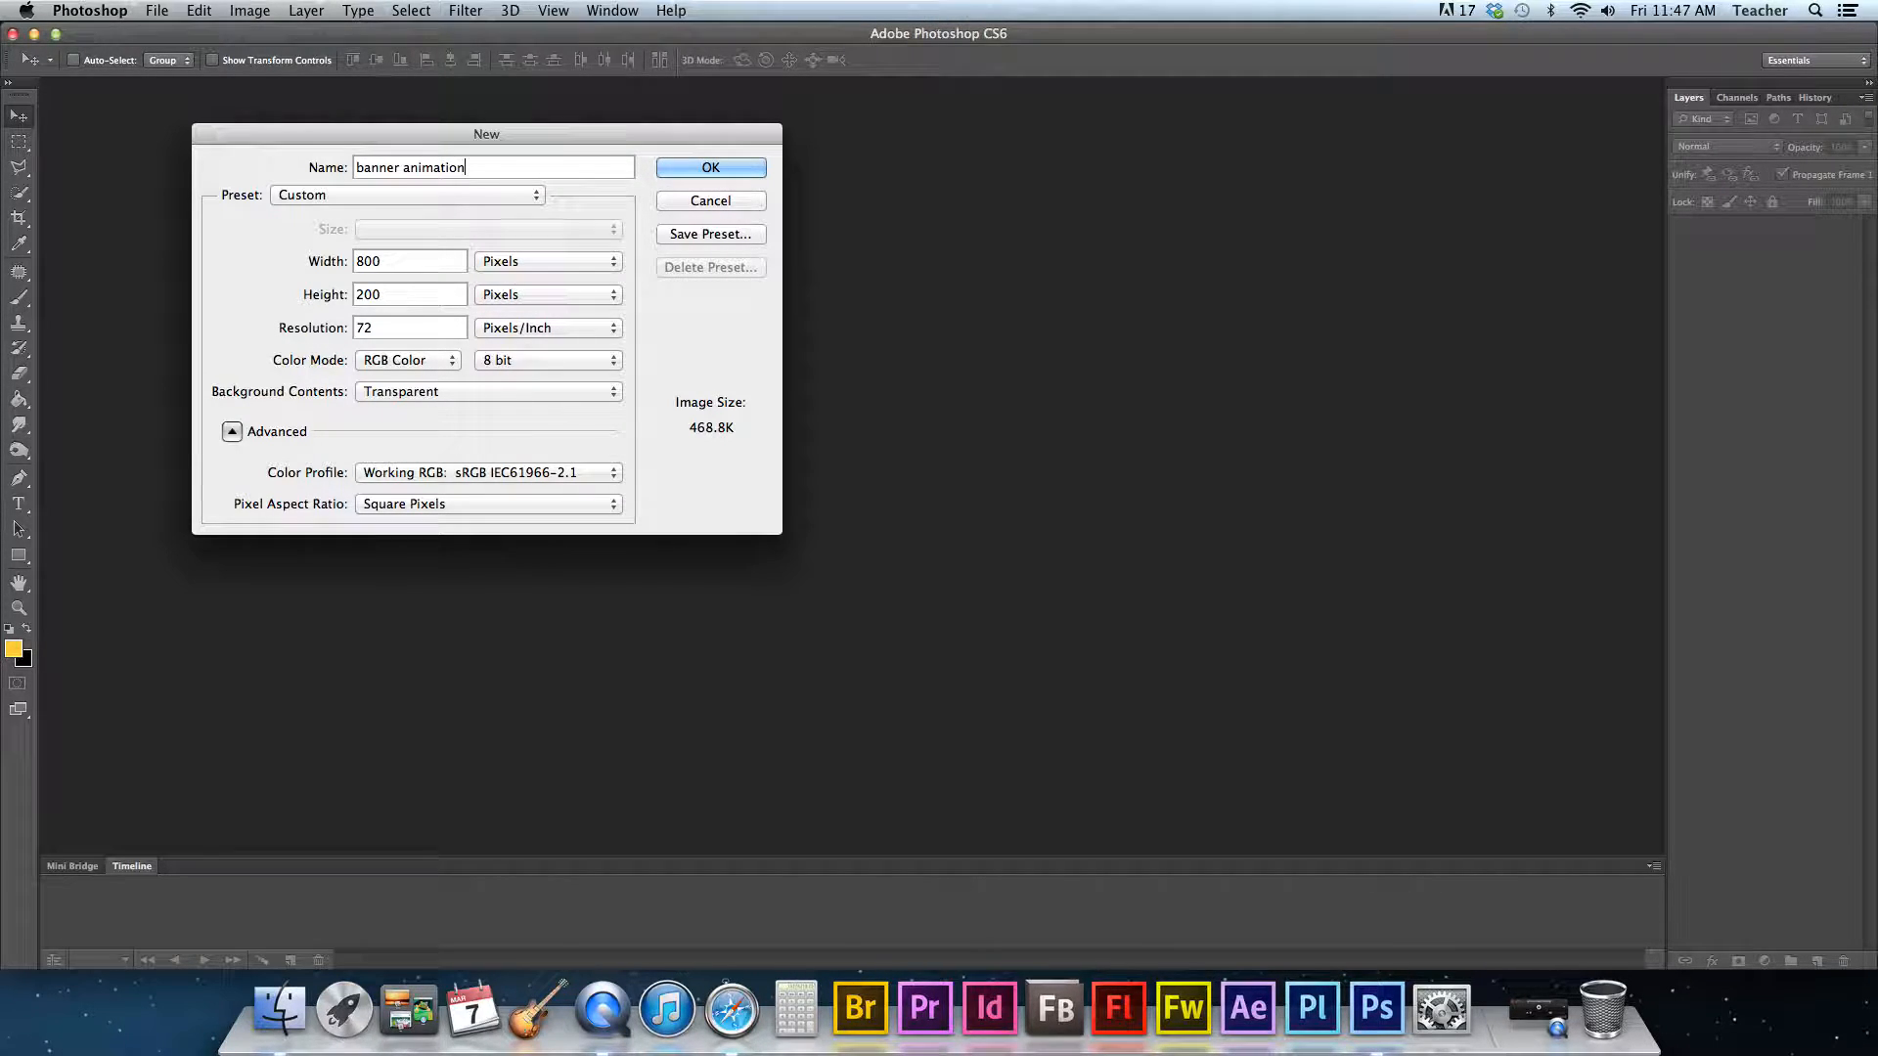
left_click(711, 167)
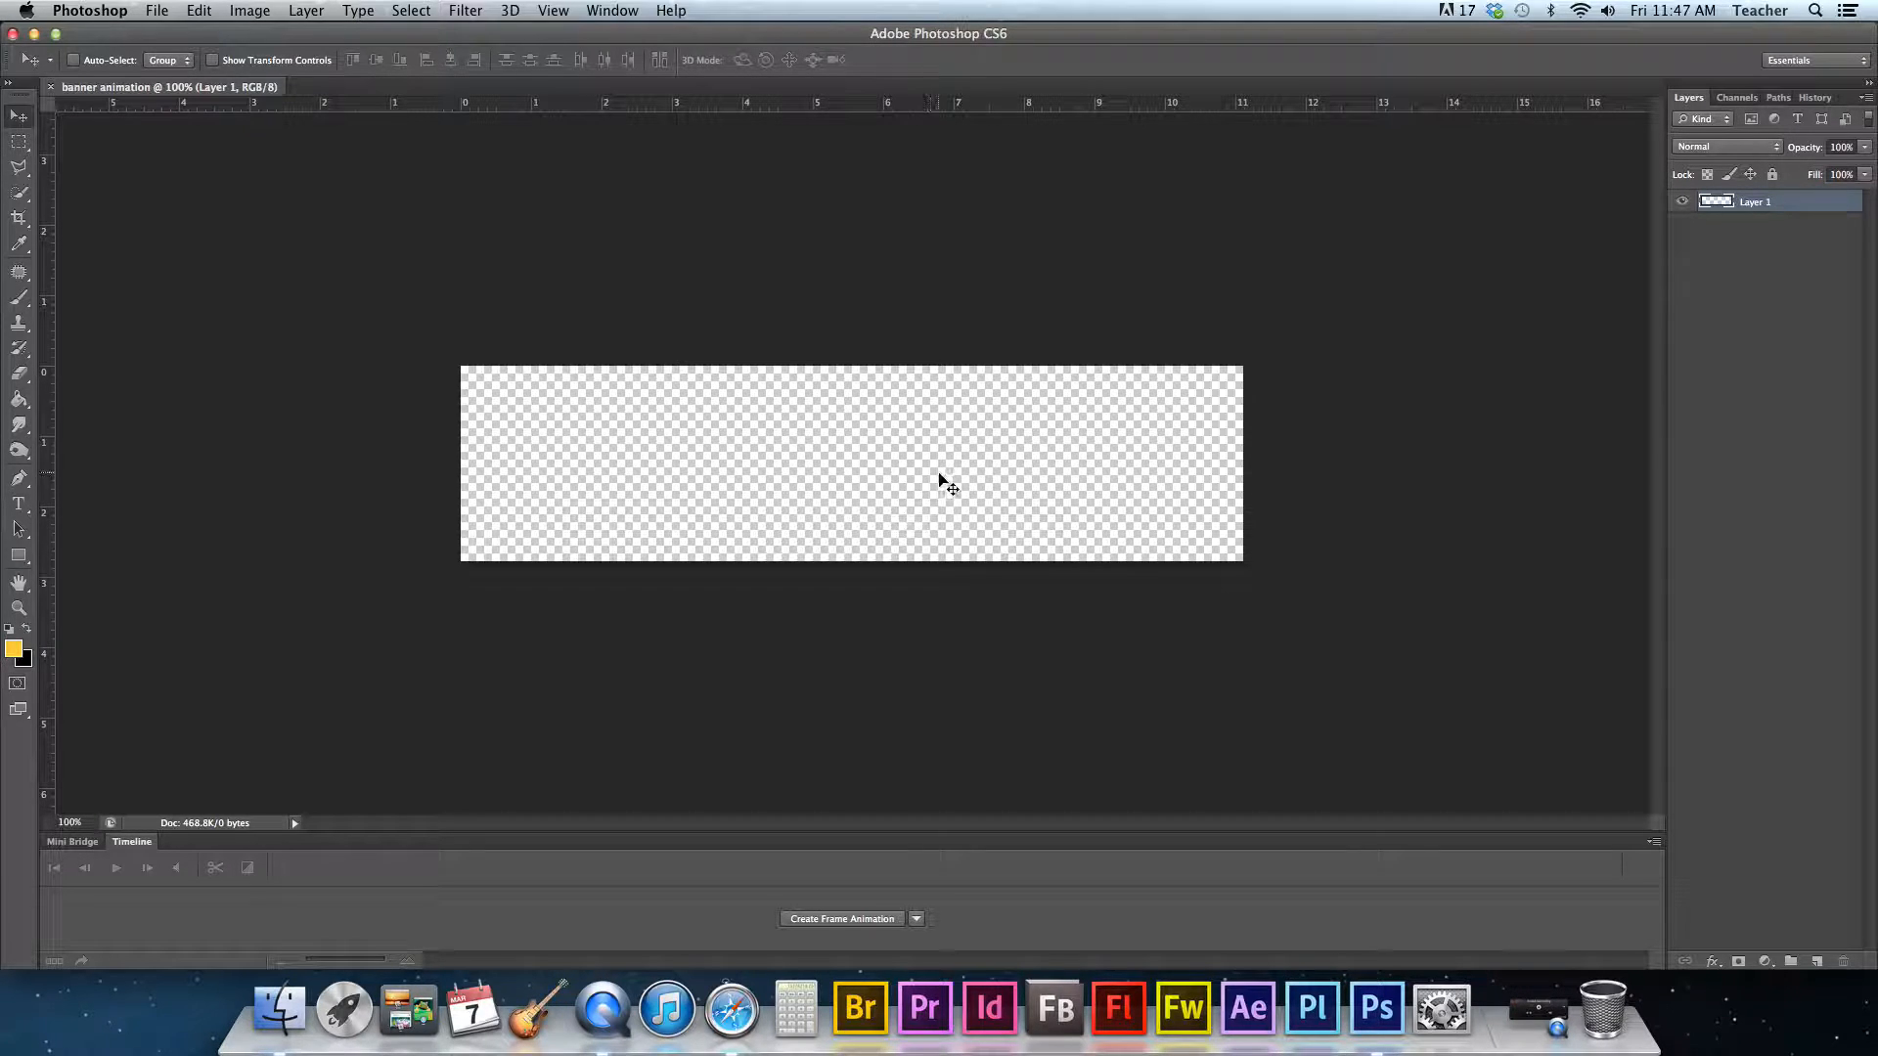
- Duplicate Layer 1 twice so there are three layers
right_click(1793, 203)
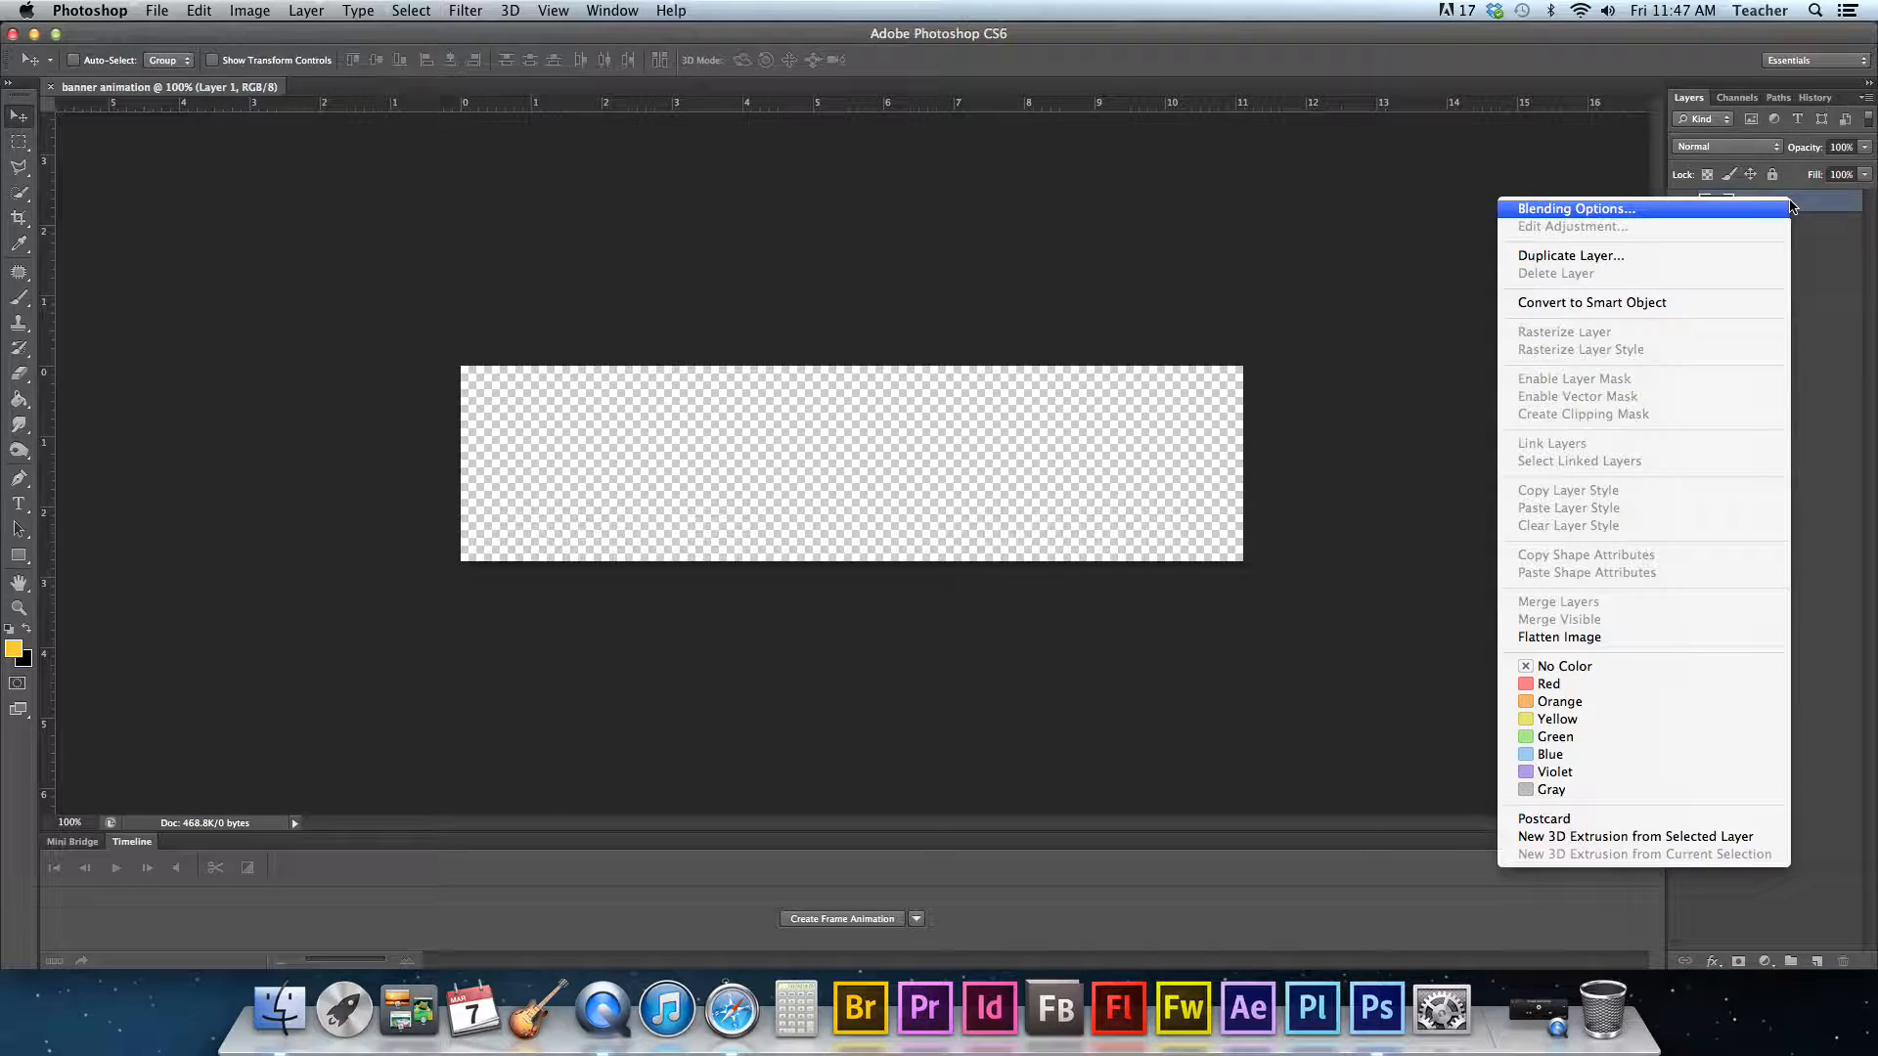
left_click(1575, 253)
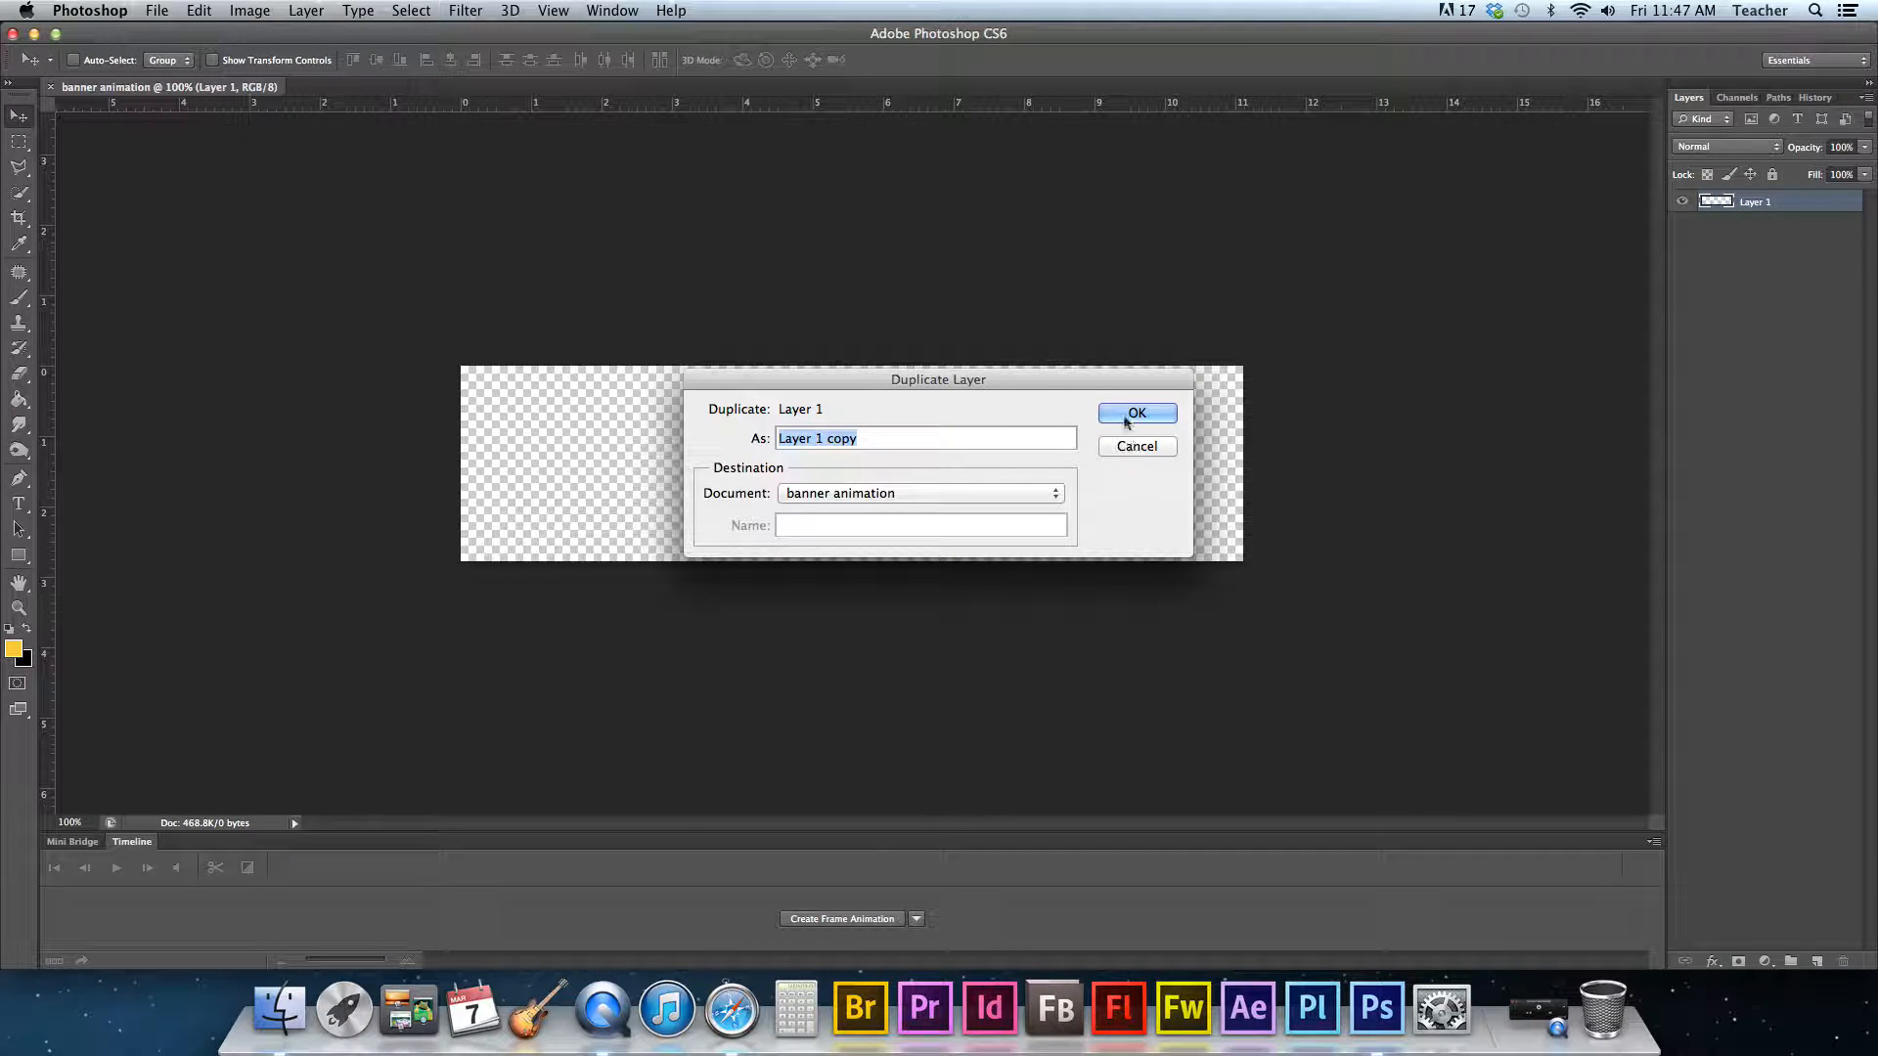
left_click(1137, 413)
right_click(1798, 202)
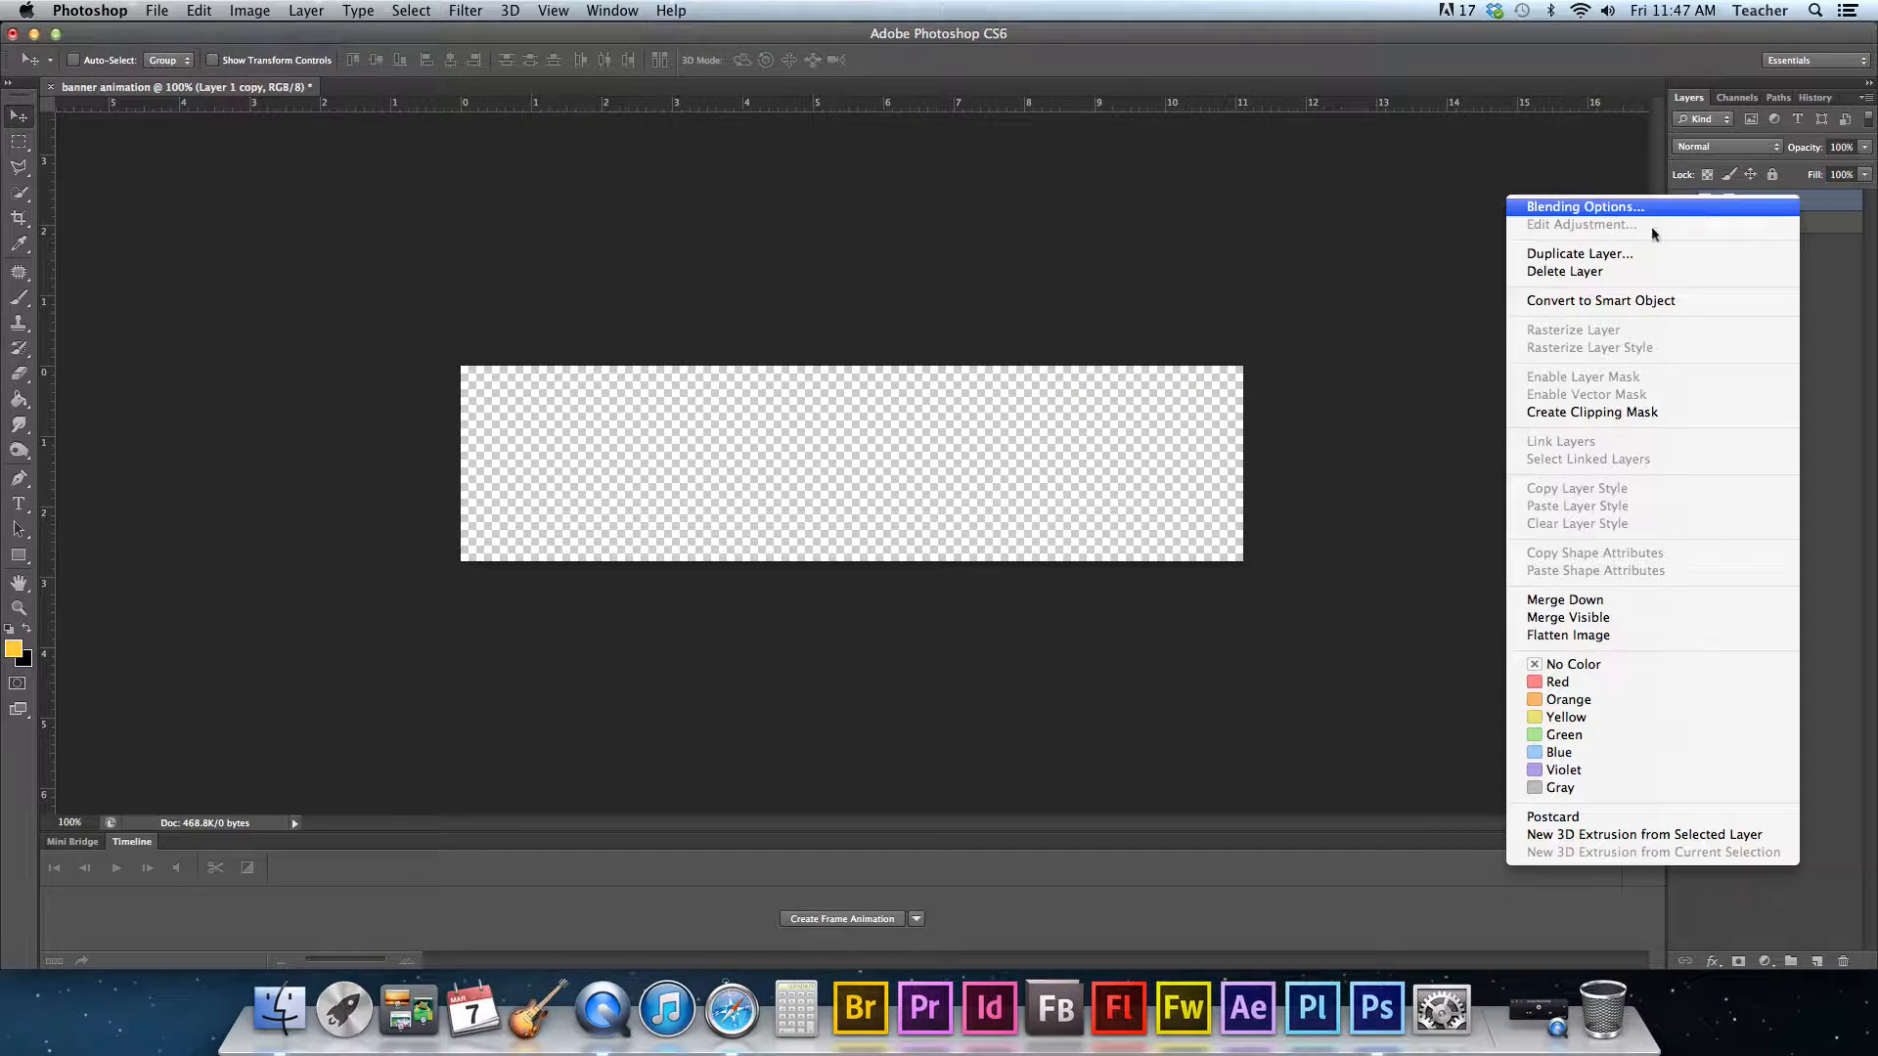
left_click(1566, 260)
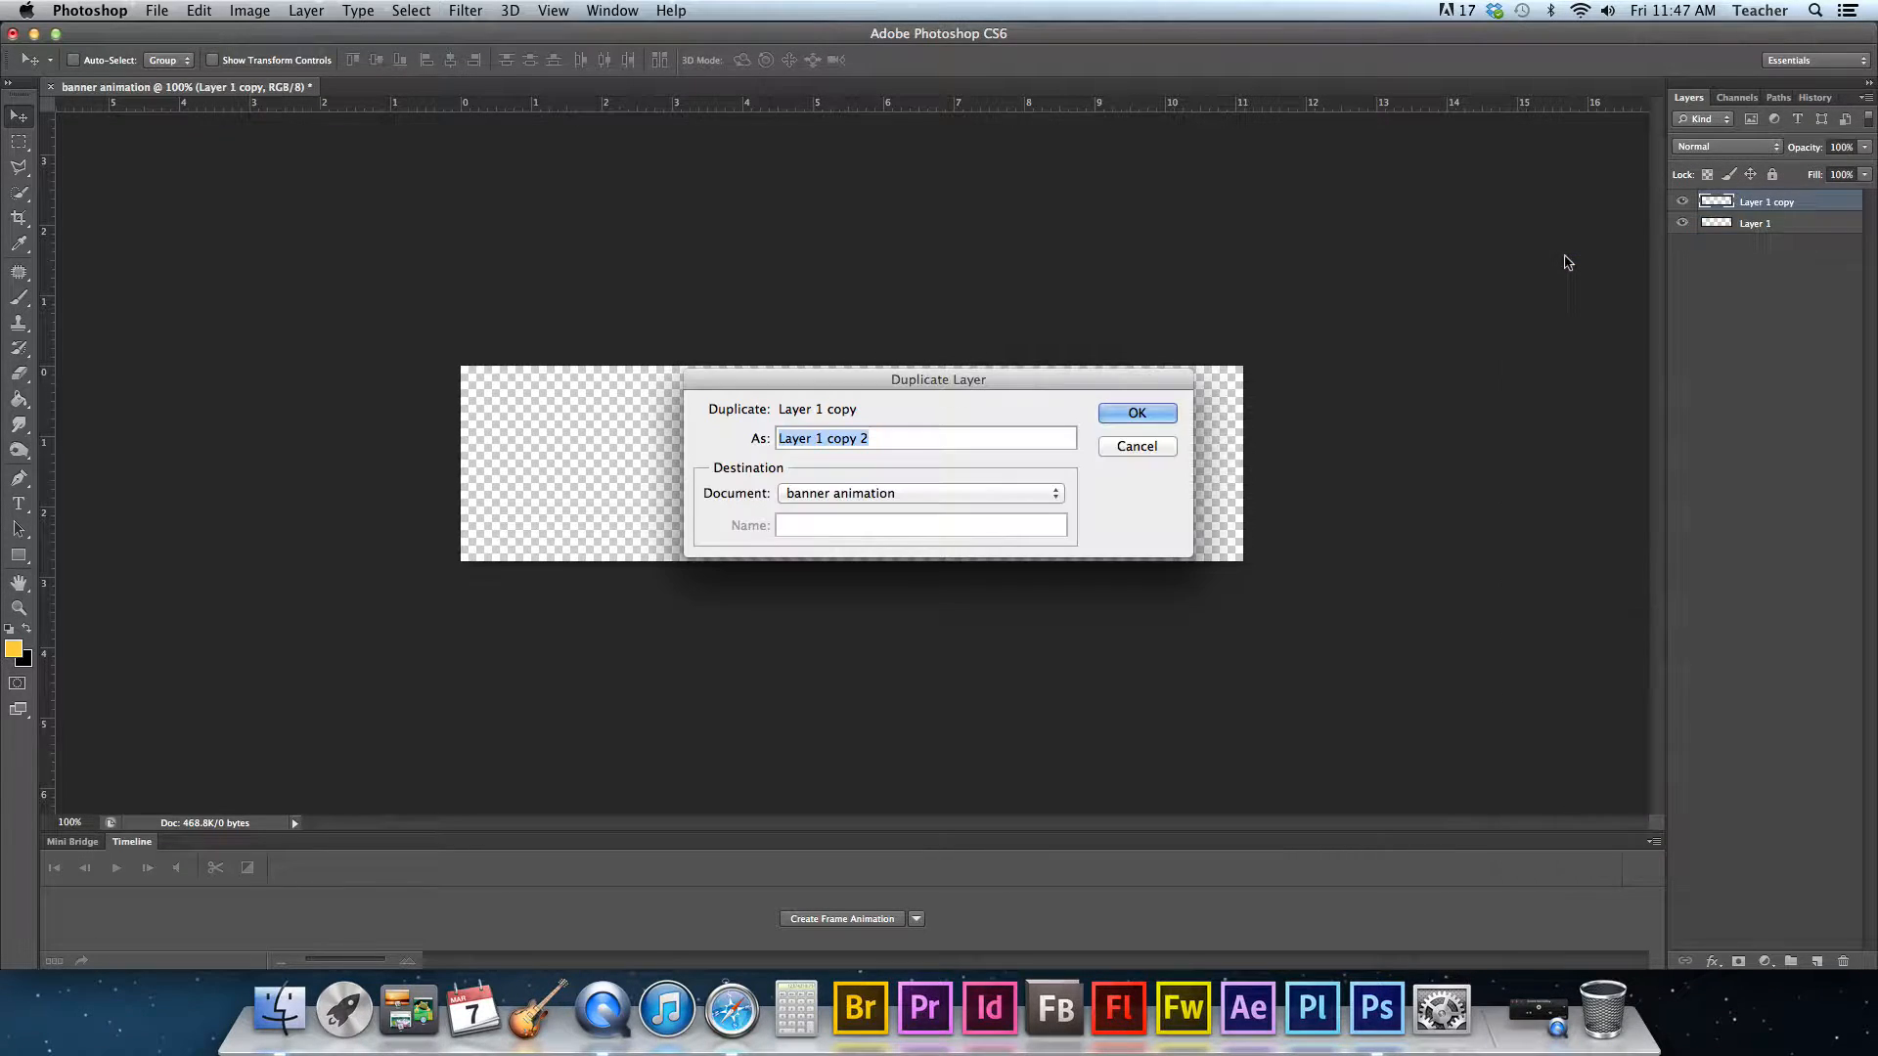
left_click(1135, 413)
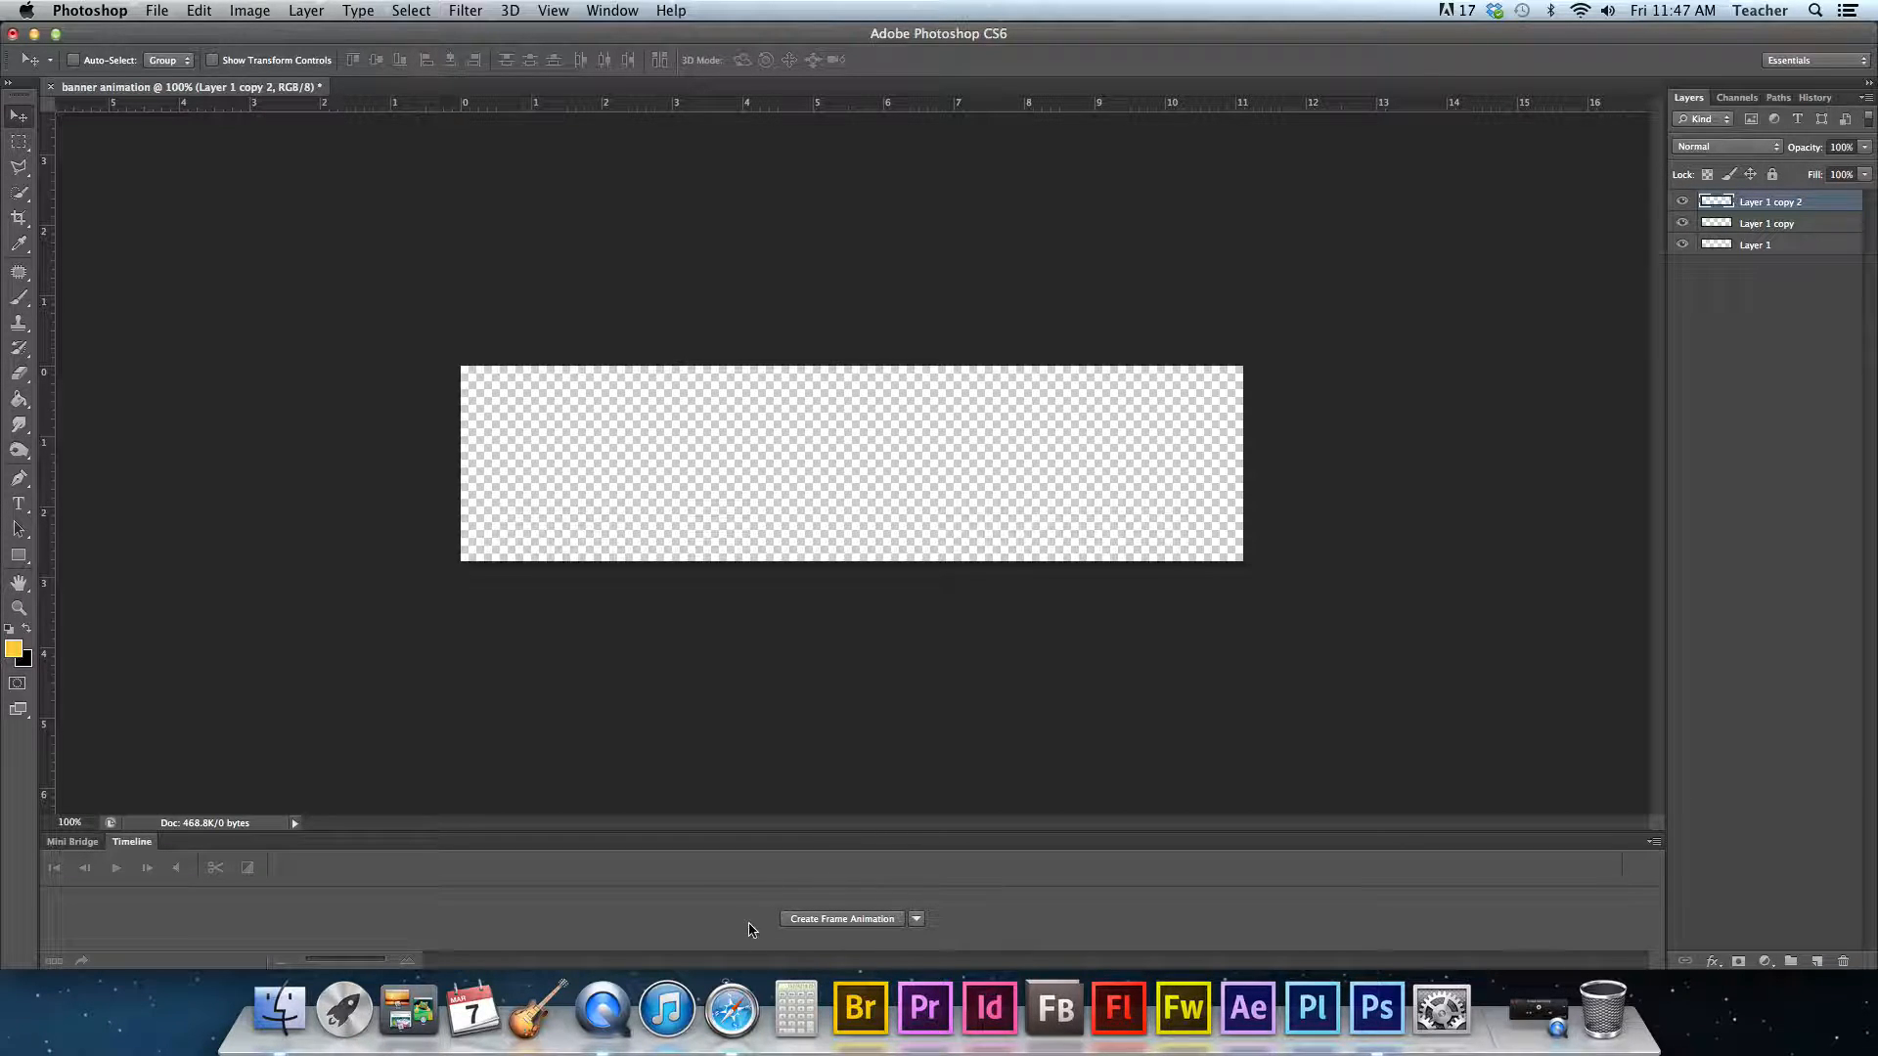
left_click(614, 14)
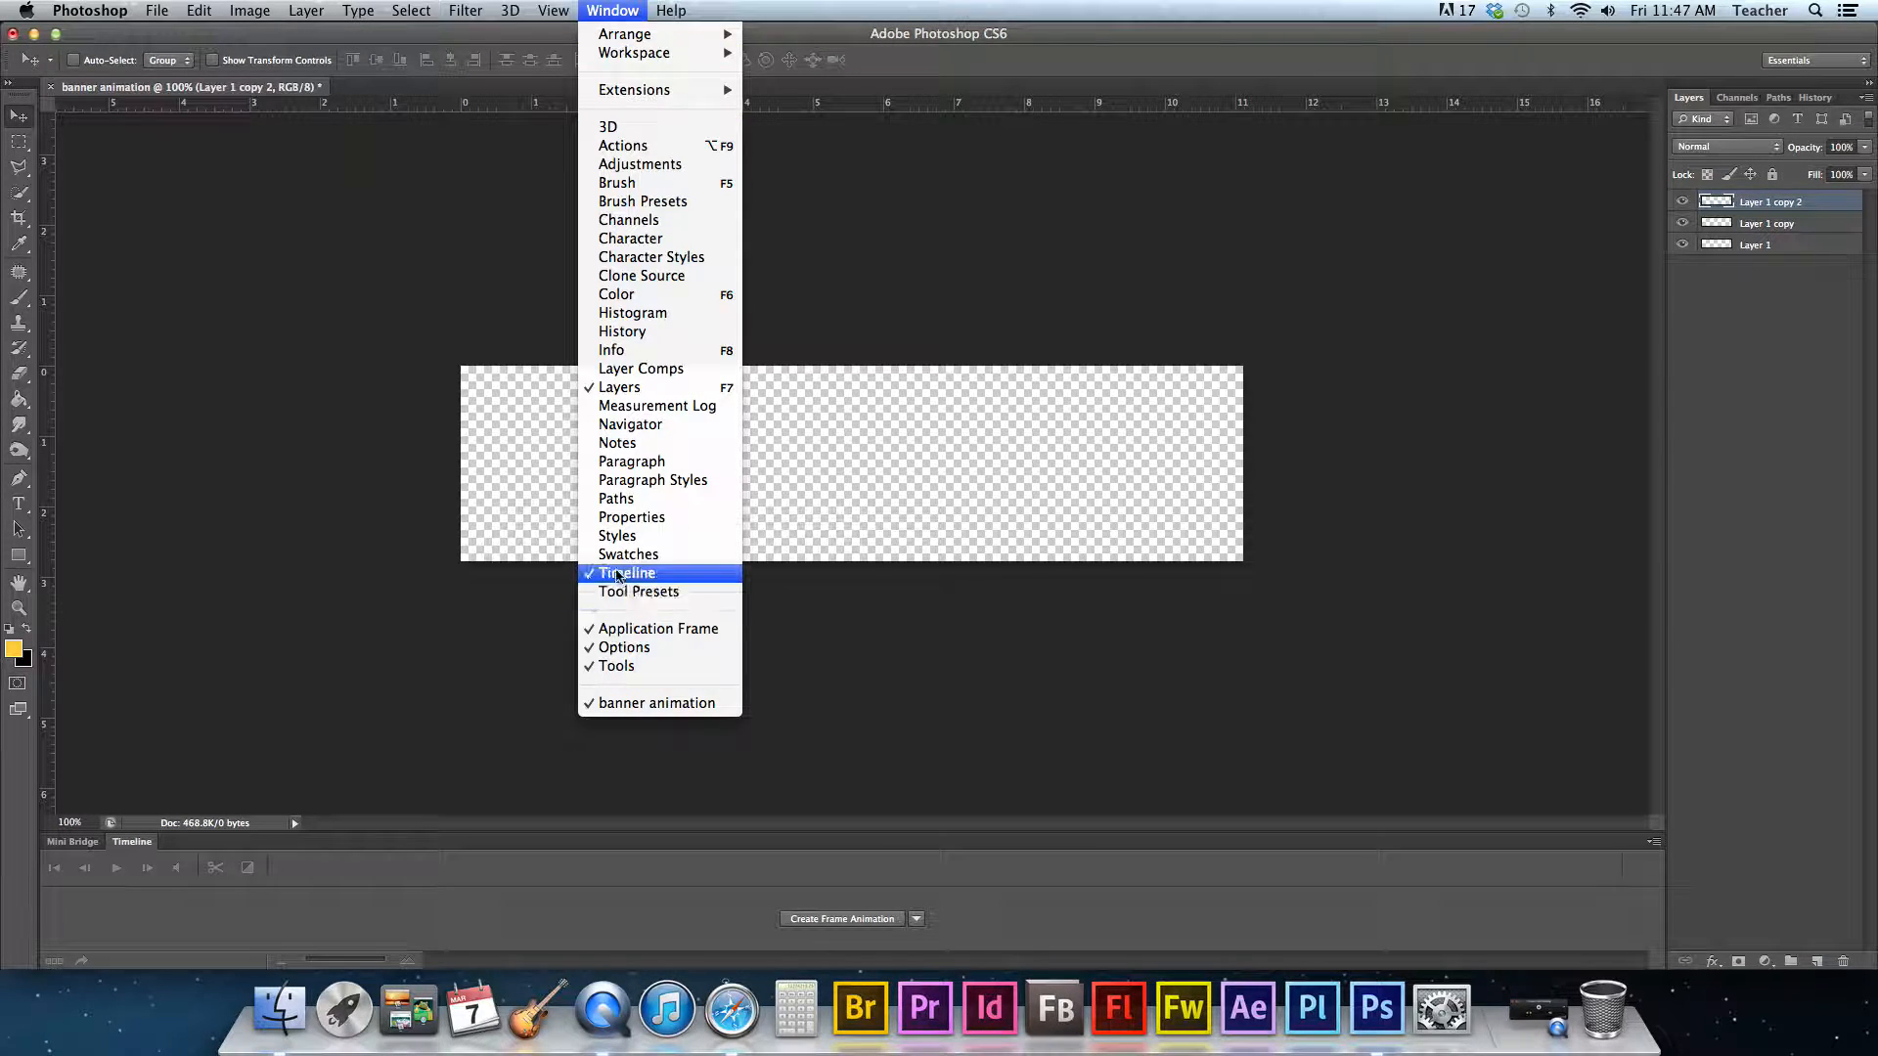
left_click(616, 574)
left_click(613, 12)
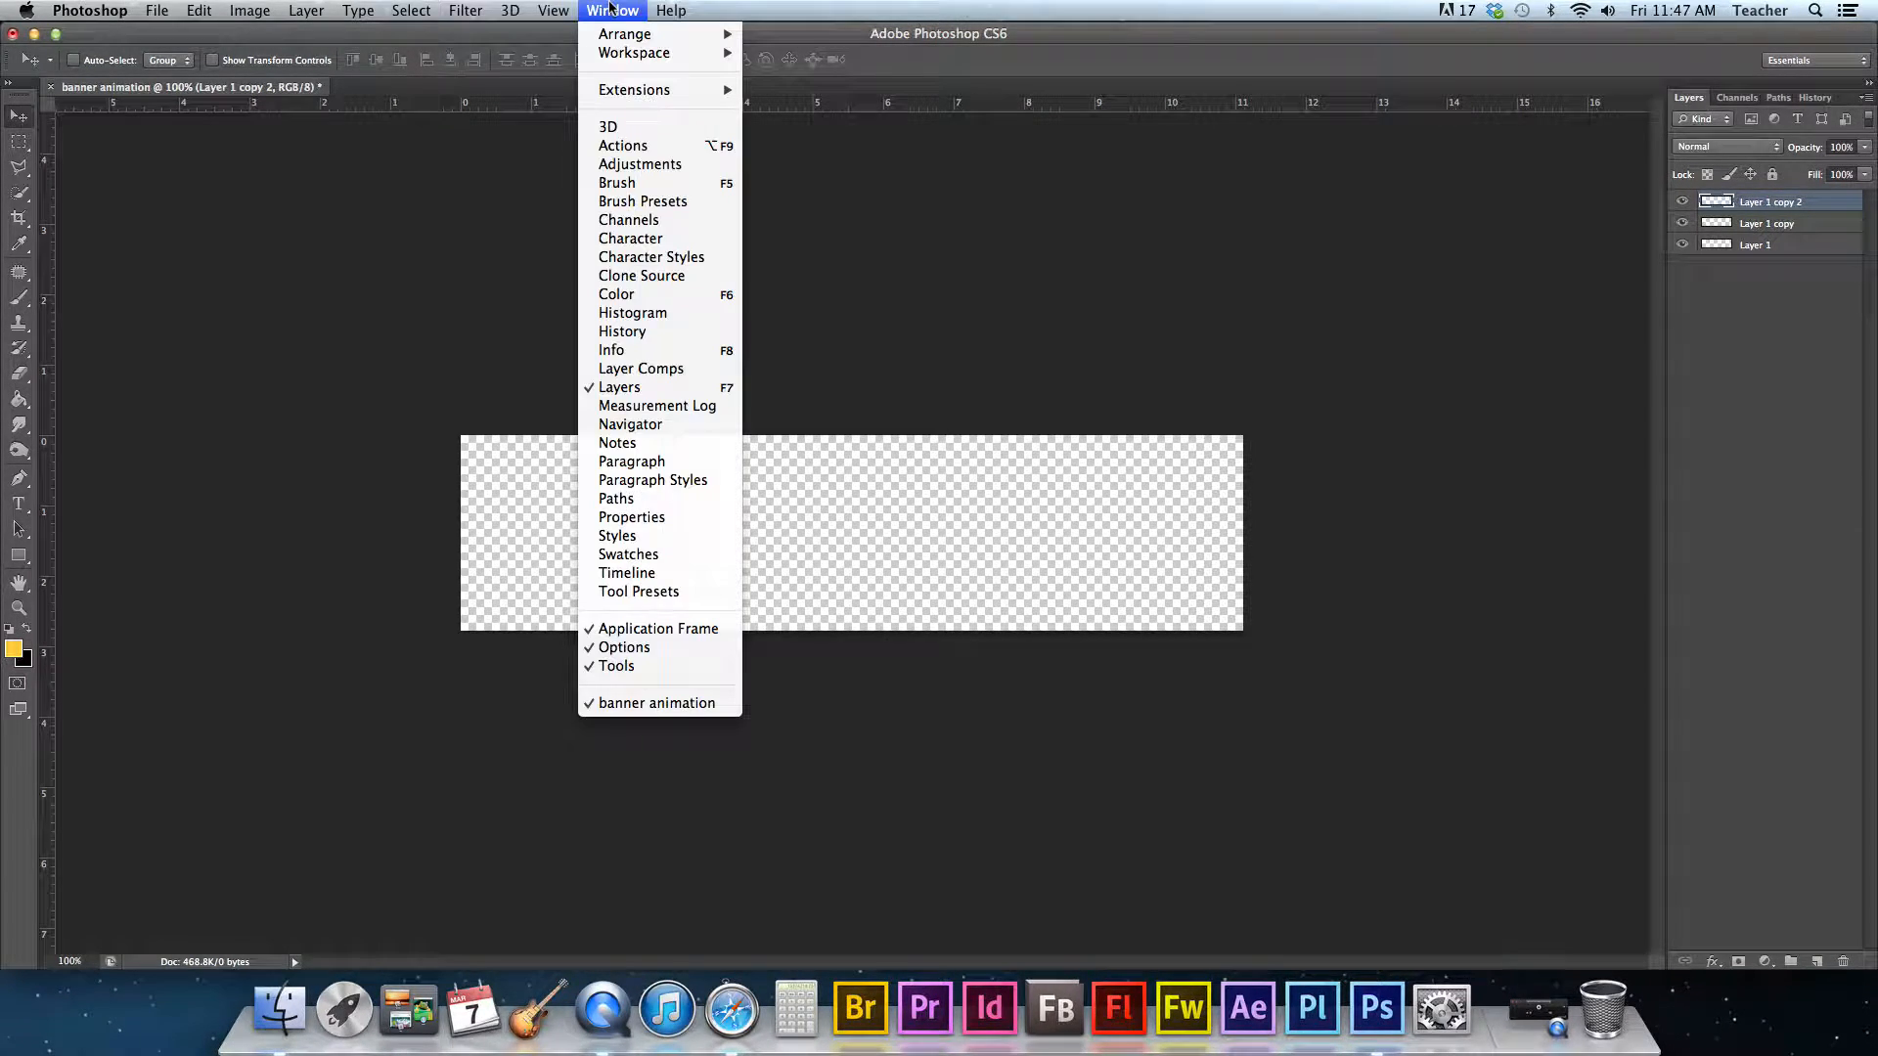
left_click(619, 575)
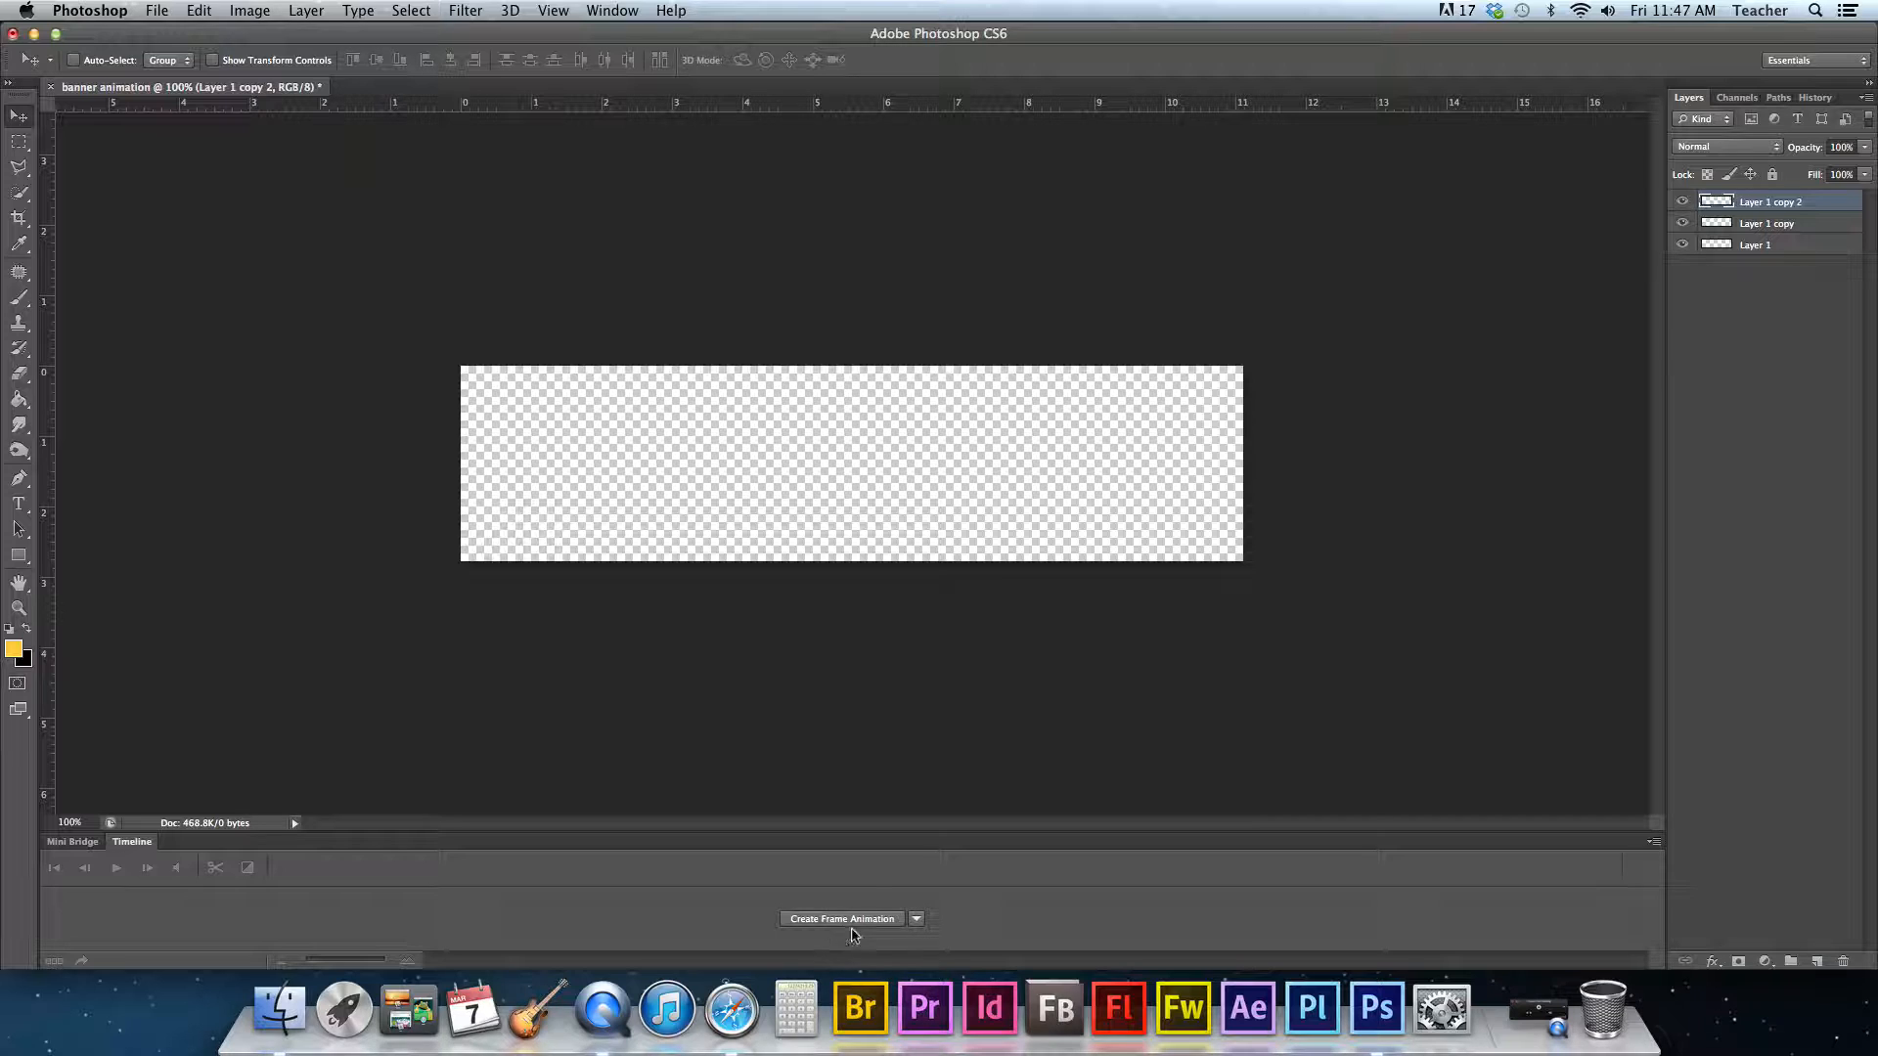
- Create a frame animation in the timeline
left_click(917, 922)
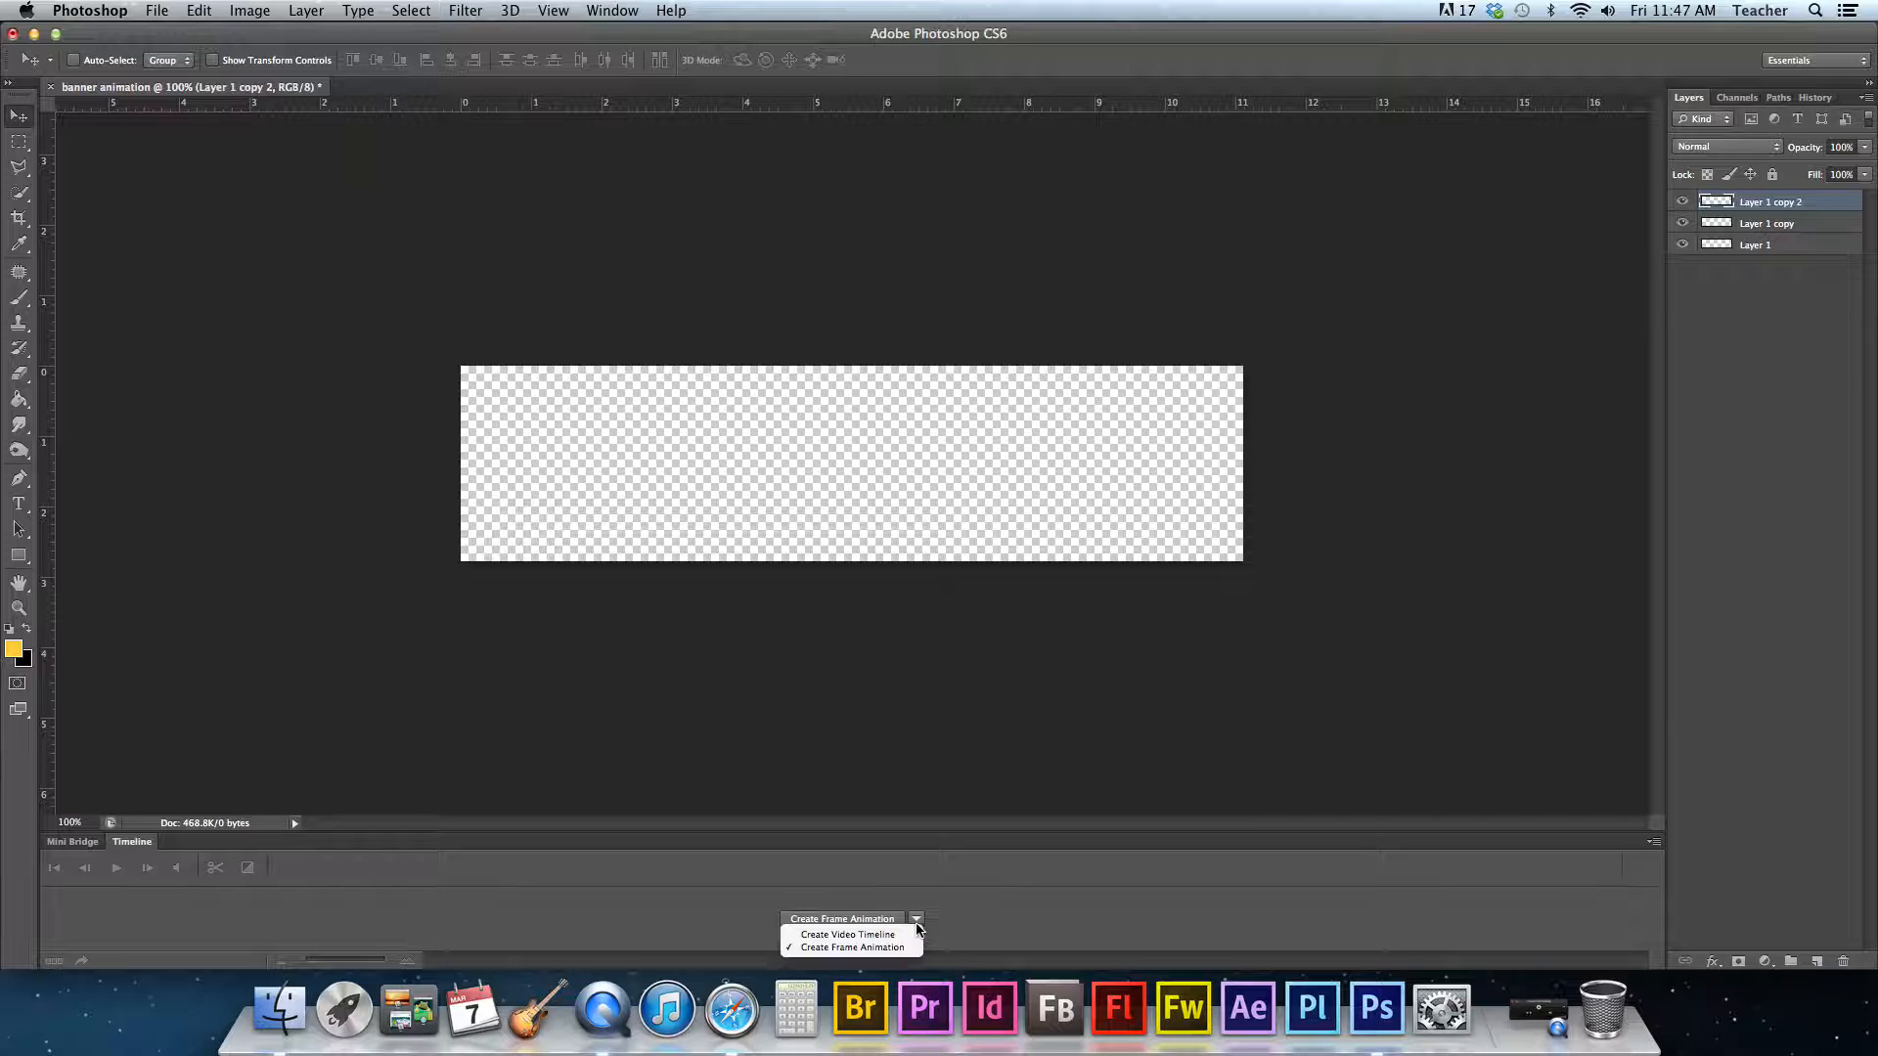
left_click(840, 937)
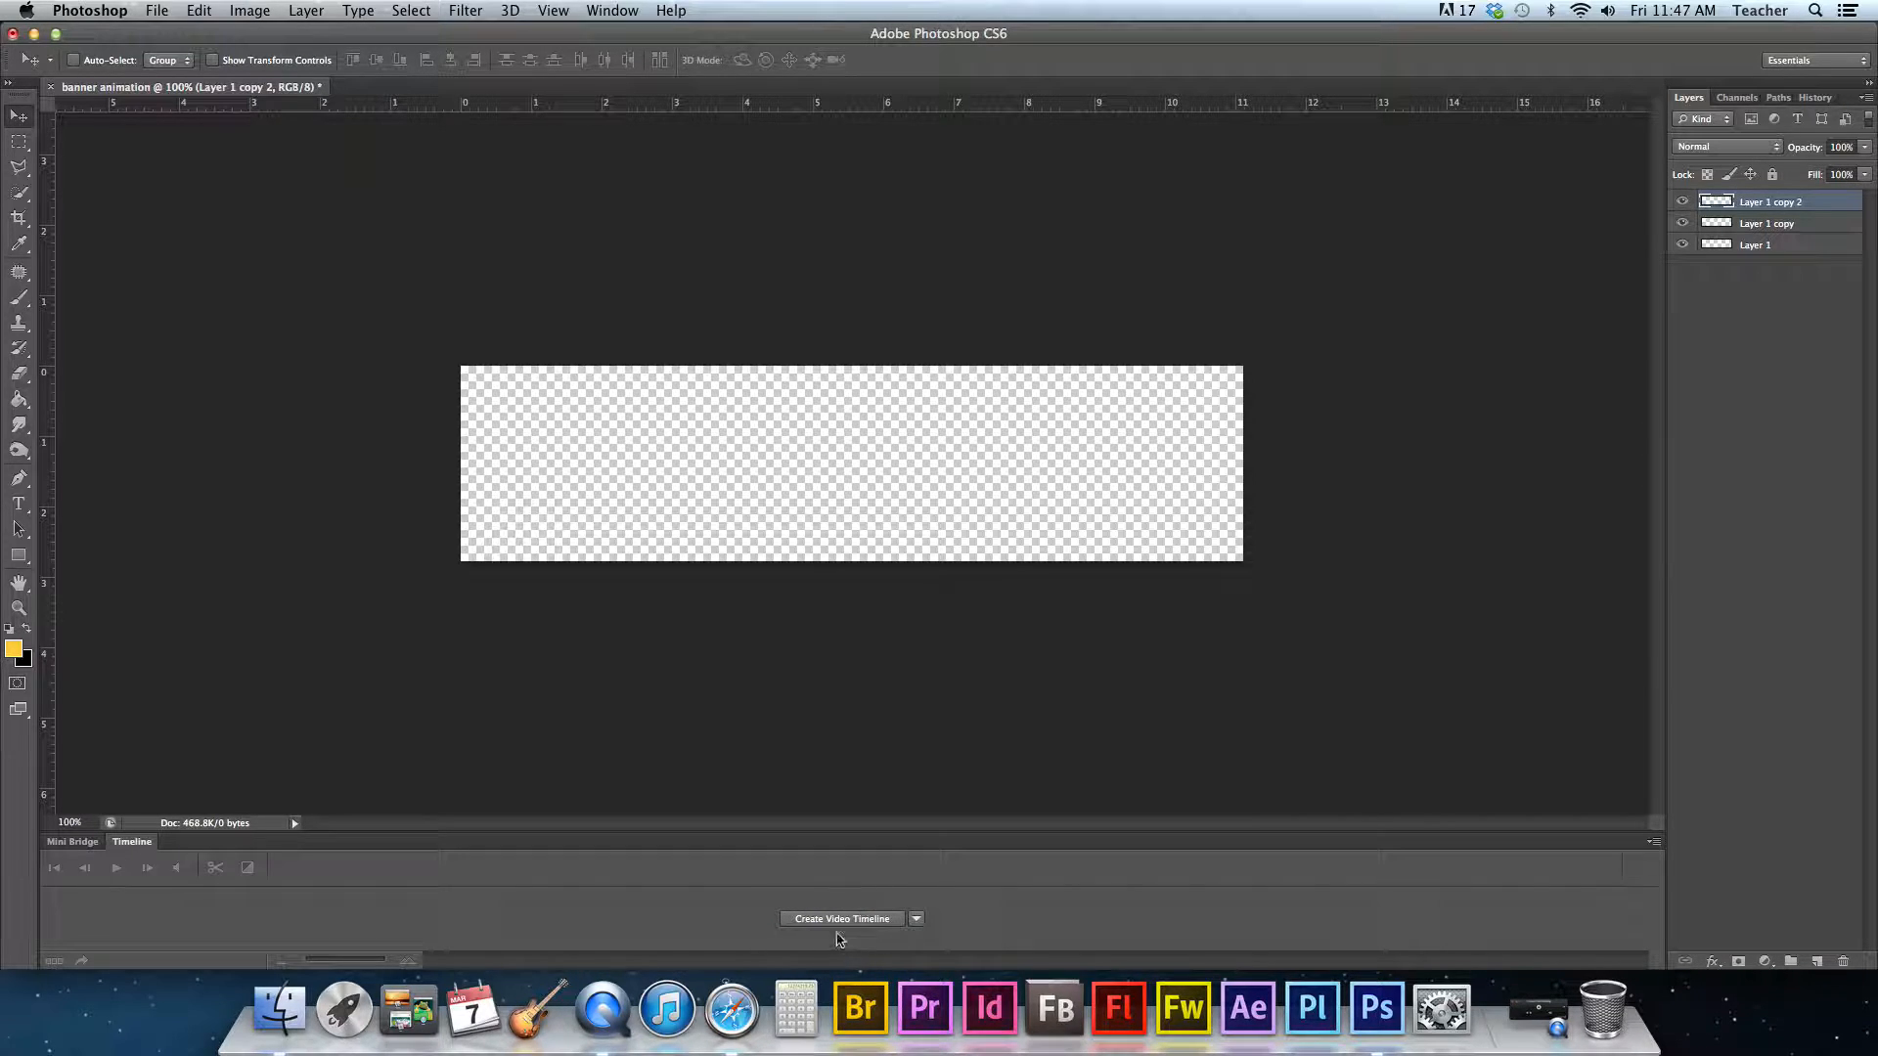
left_click(918, 921)
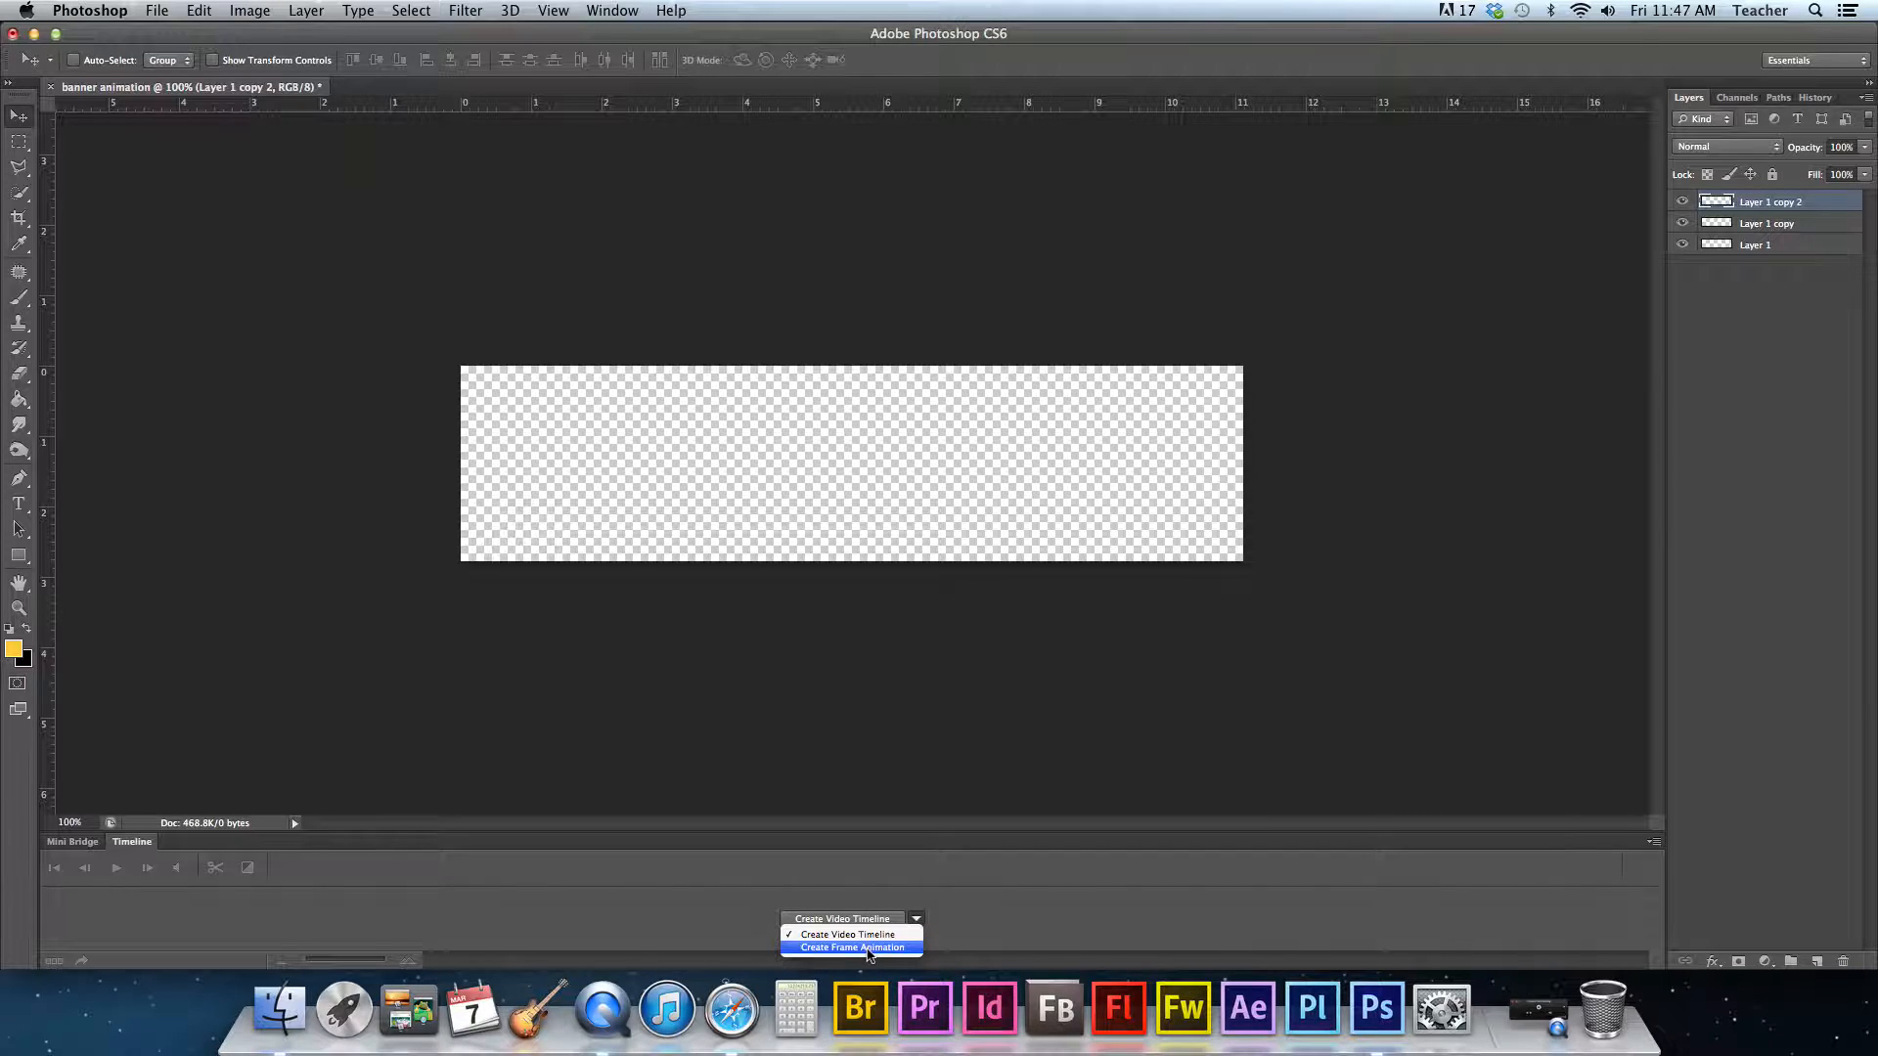
left_click(867, 948)
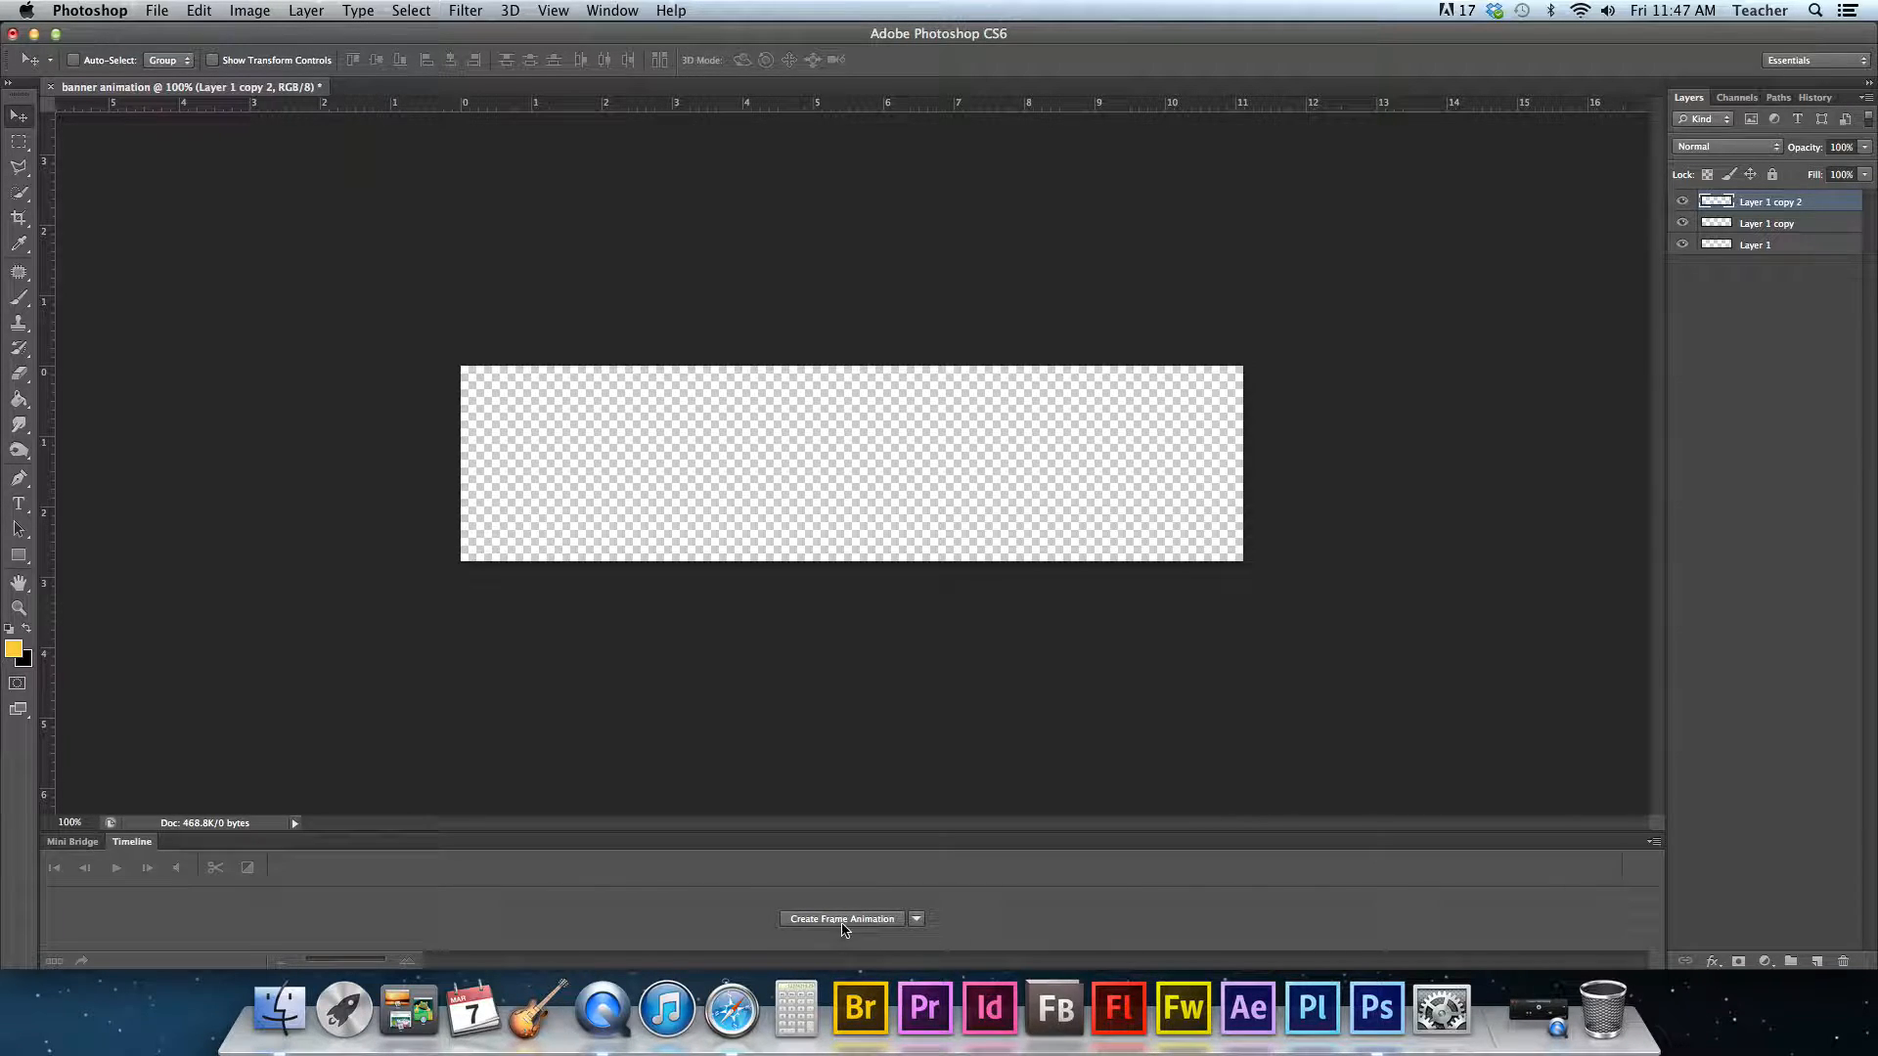
left_click(843, 919)
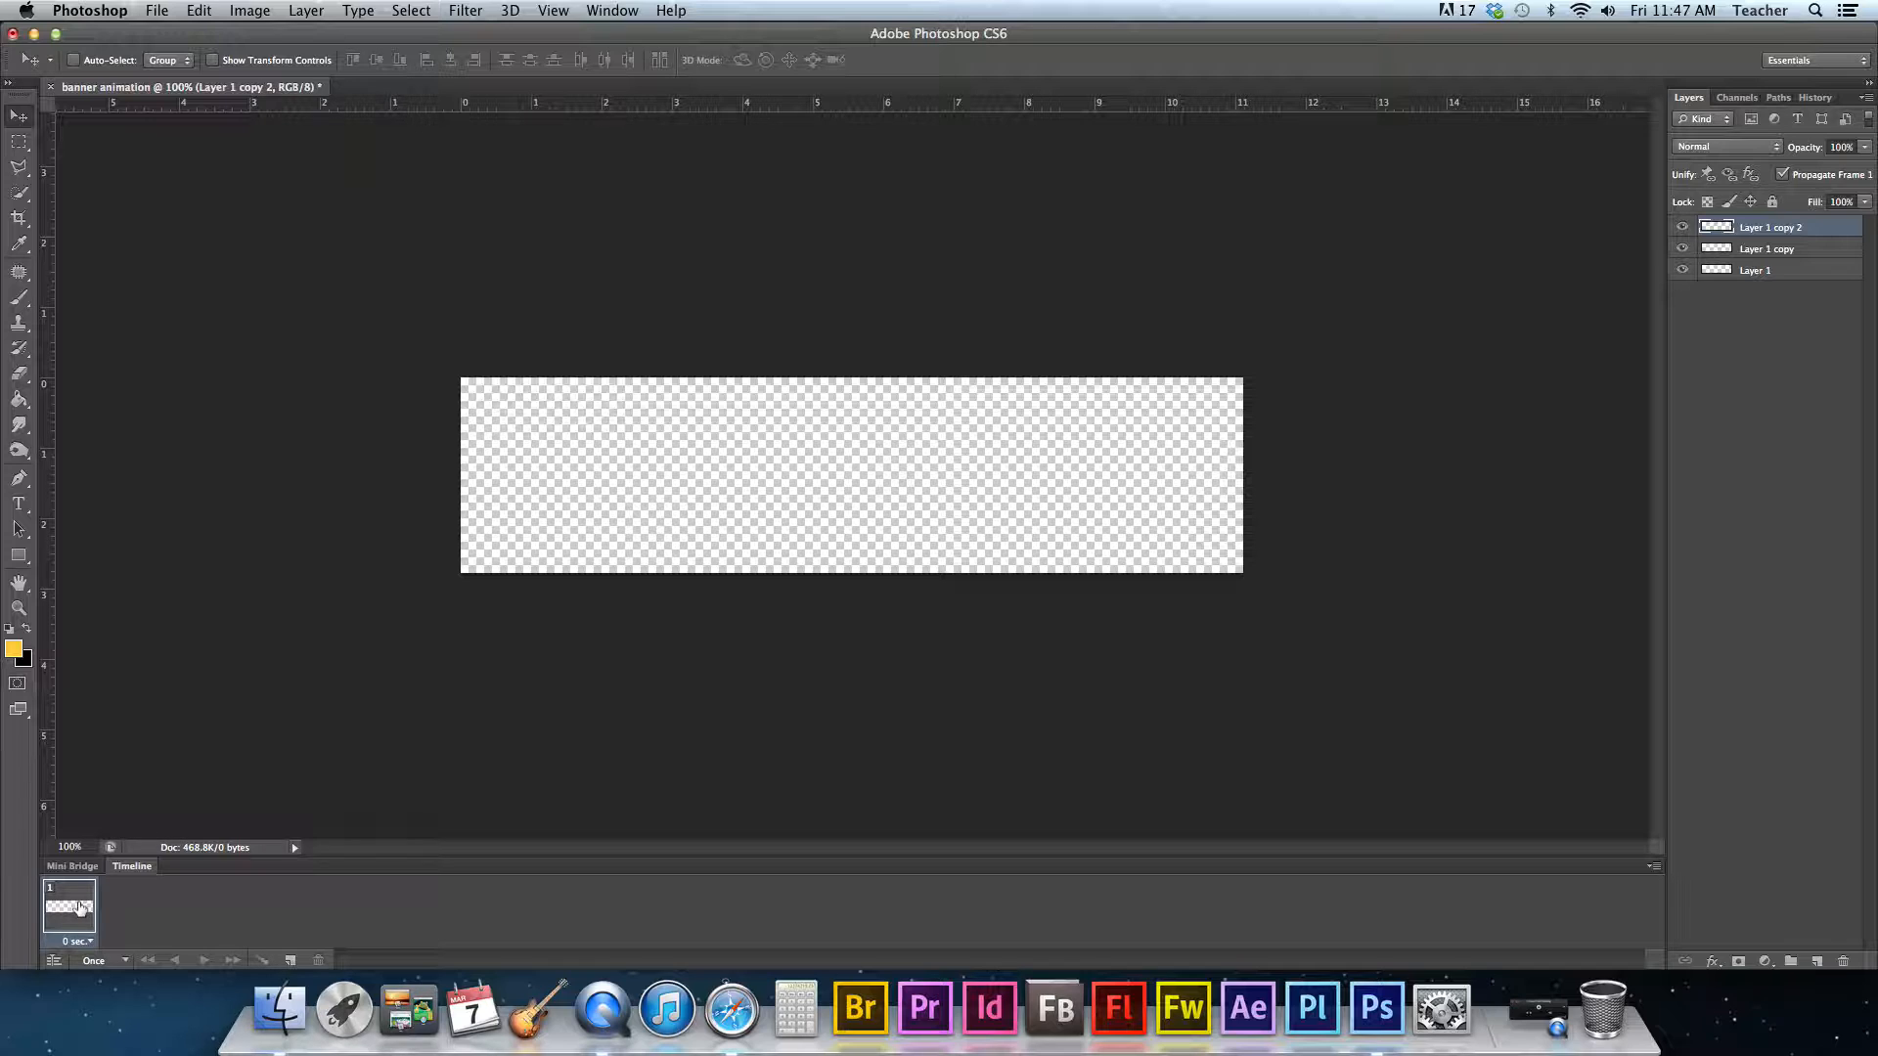
- Add two more animation frames and select the first frame
left_click(291, 960)
left_click(291, 960)
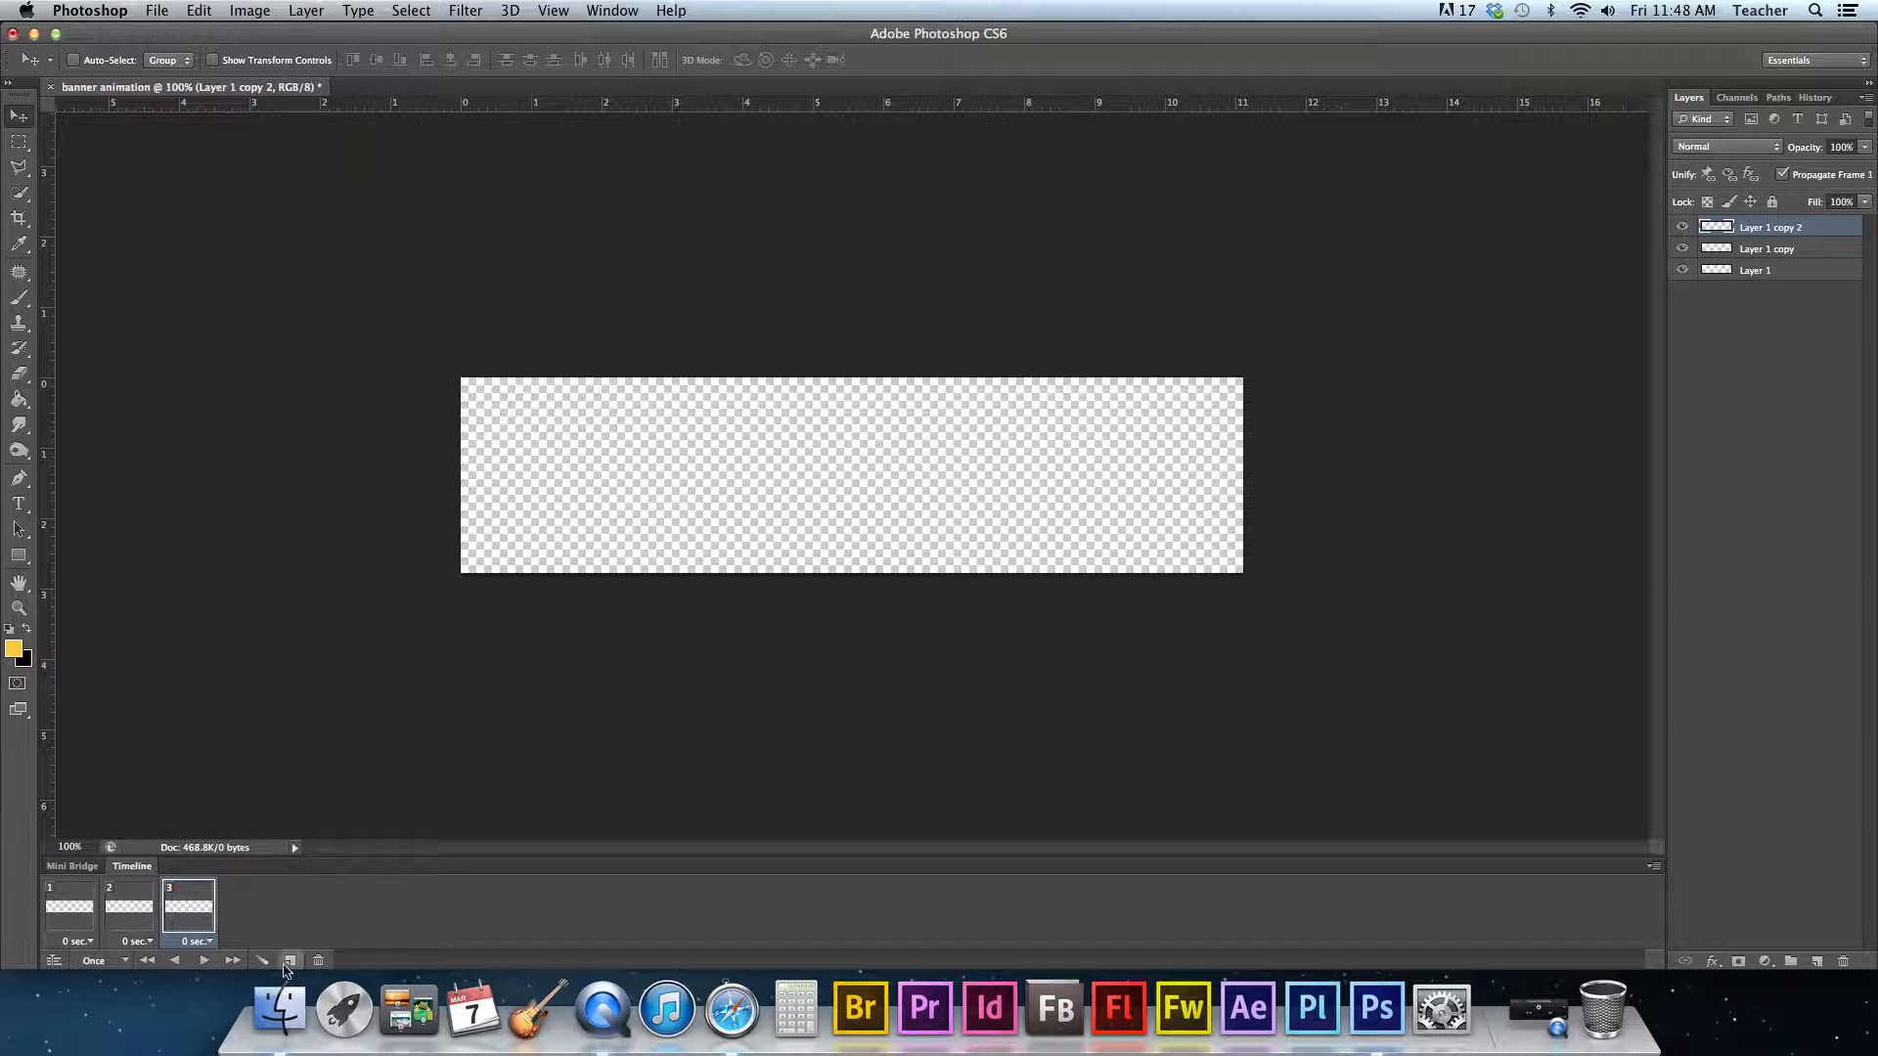
left_click(74, 914)
left_click(129, 912)
left_click(186, 918)
left_click(74, 913)
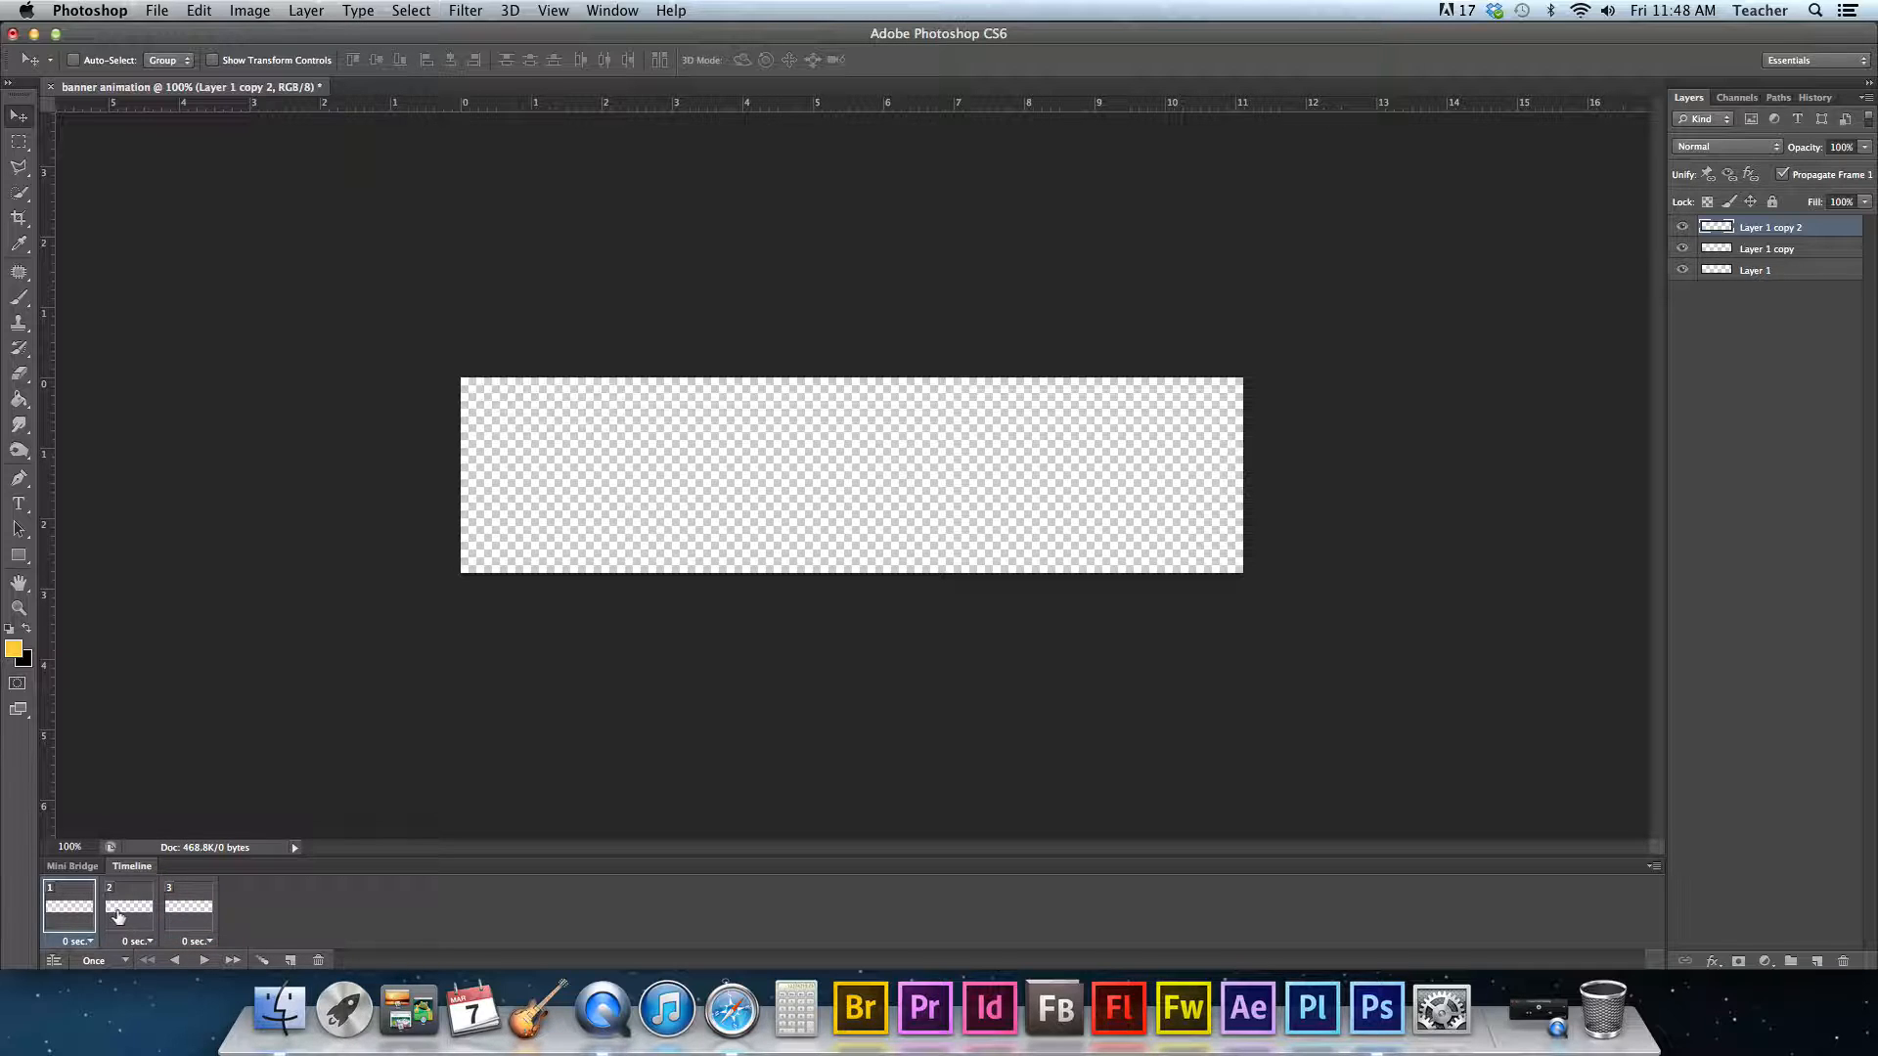
- With Layer 1 selected, add the word text near the left side of the banner using the Type tool
left_click(1805, 274)
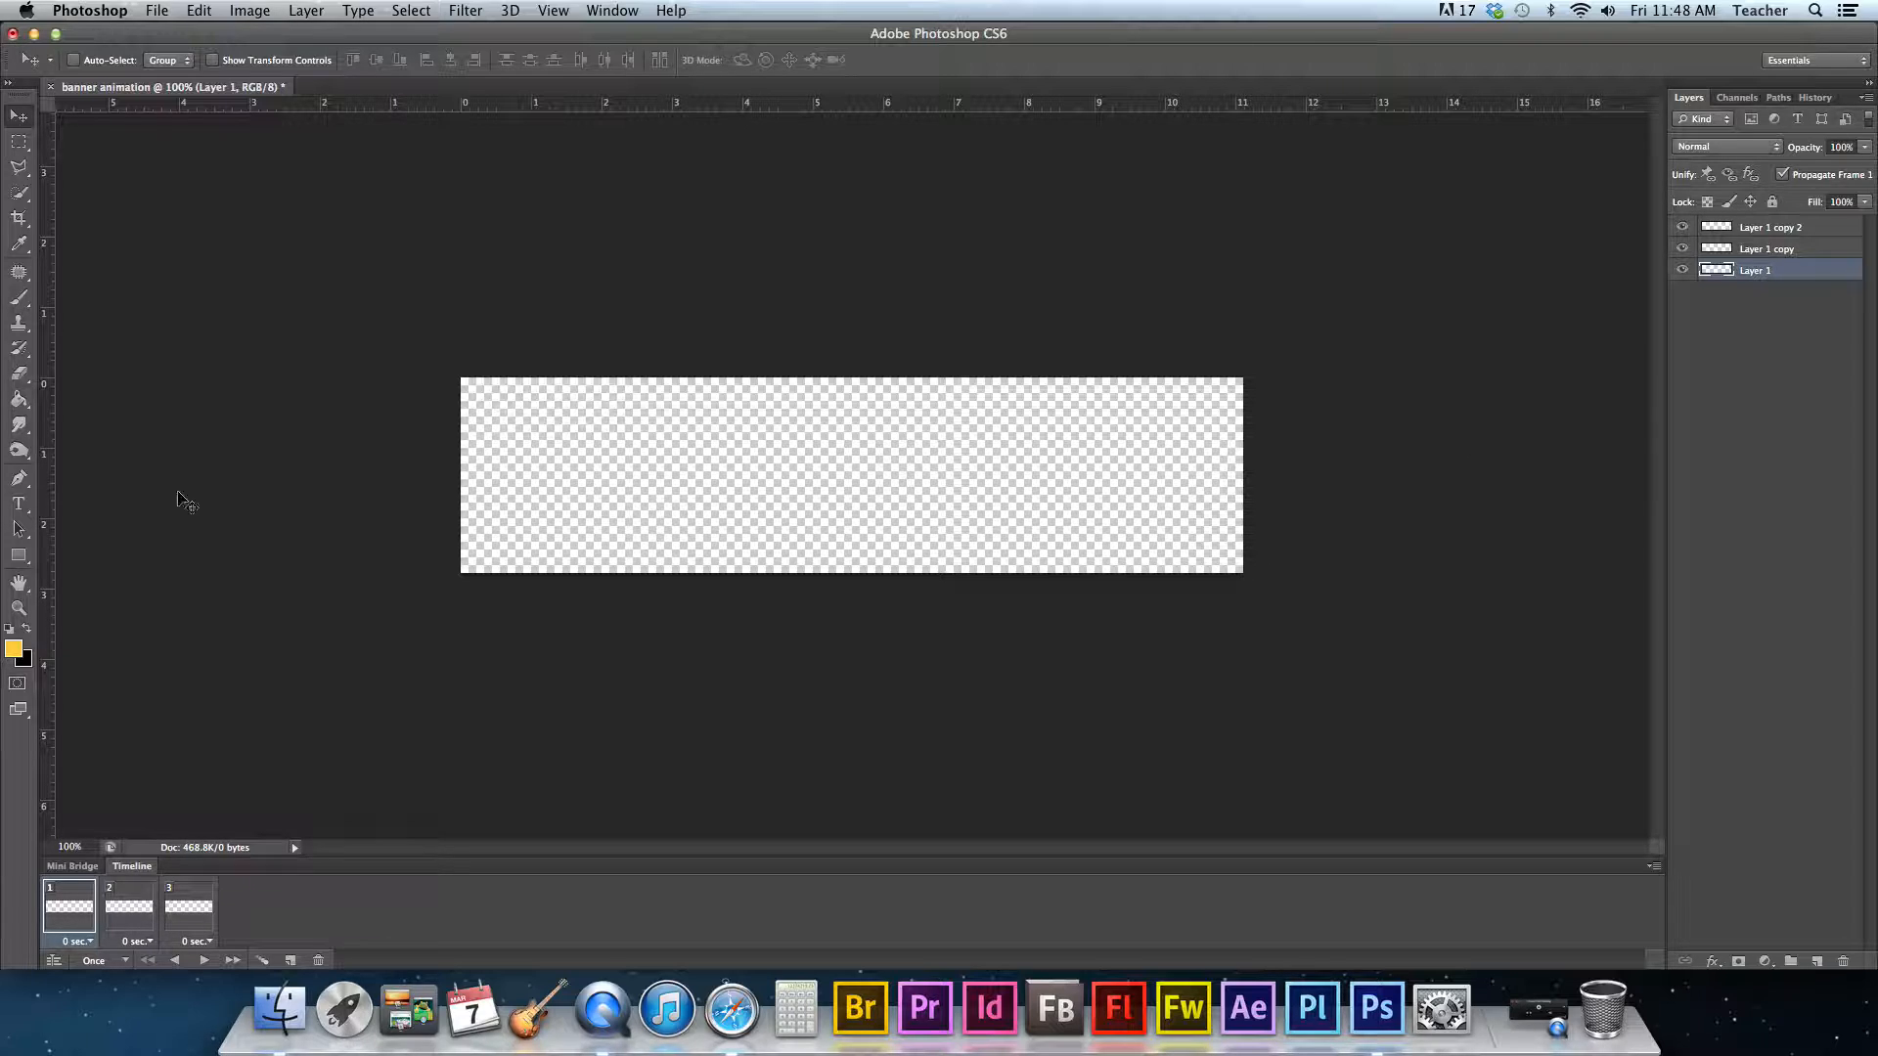
left_click(17, 511)
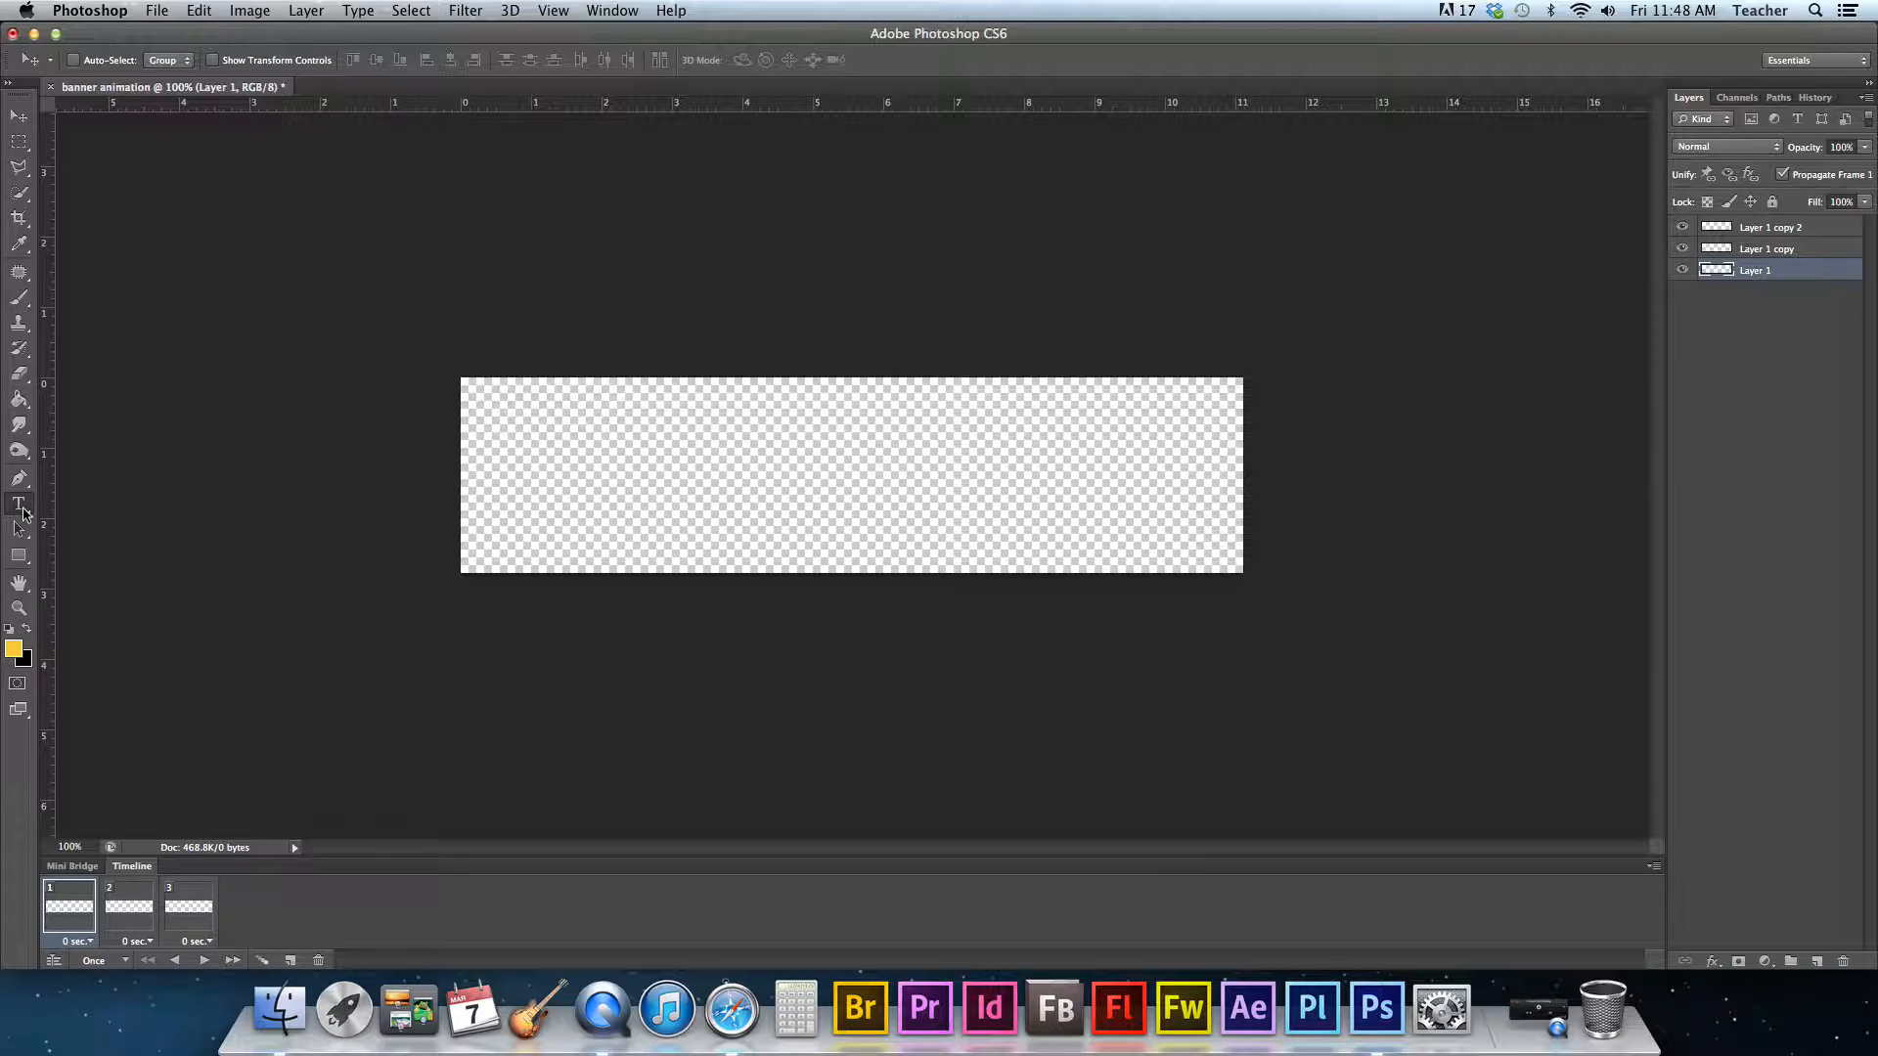
left_click(544, 452)
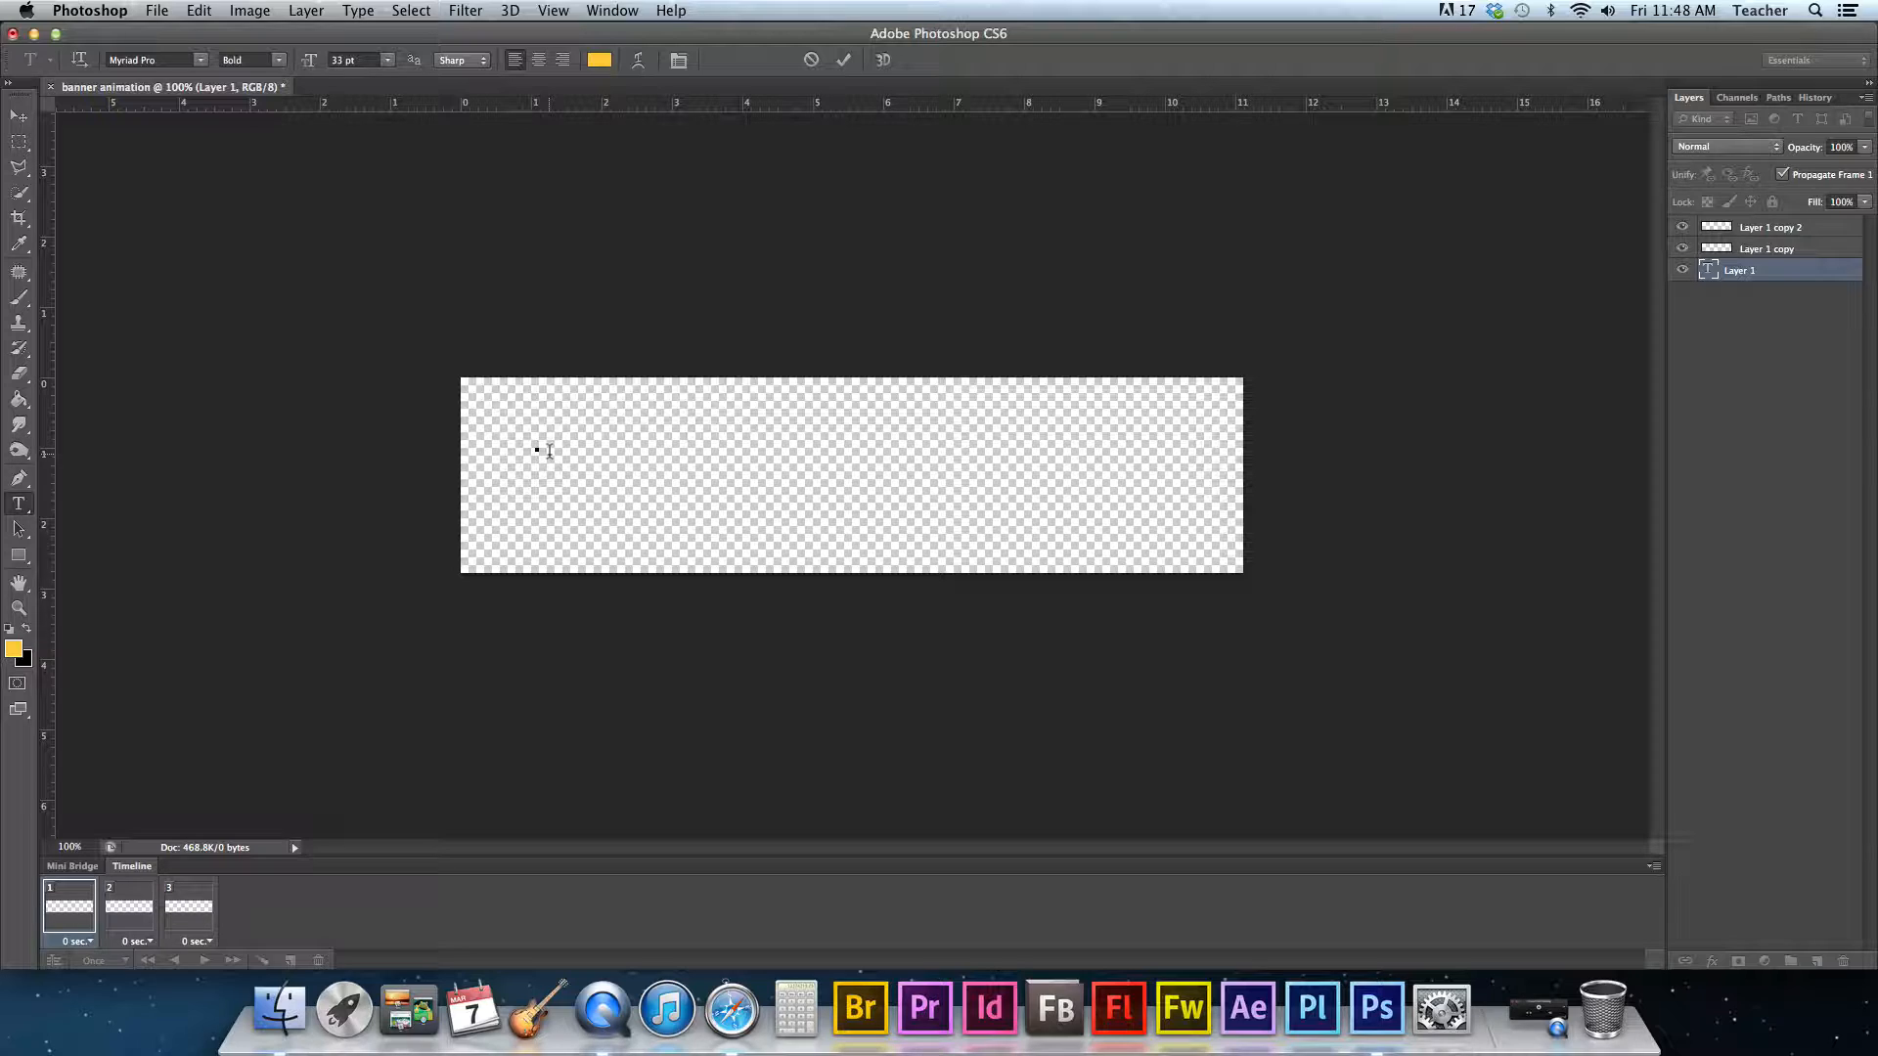
type("to")
type("xt")
- Recolour the text a darker gold and move it toward the banner's upper-left corner
double_click(550, 445)
left_click(600, 61)
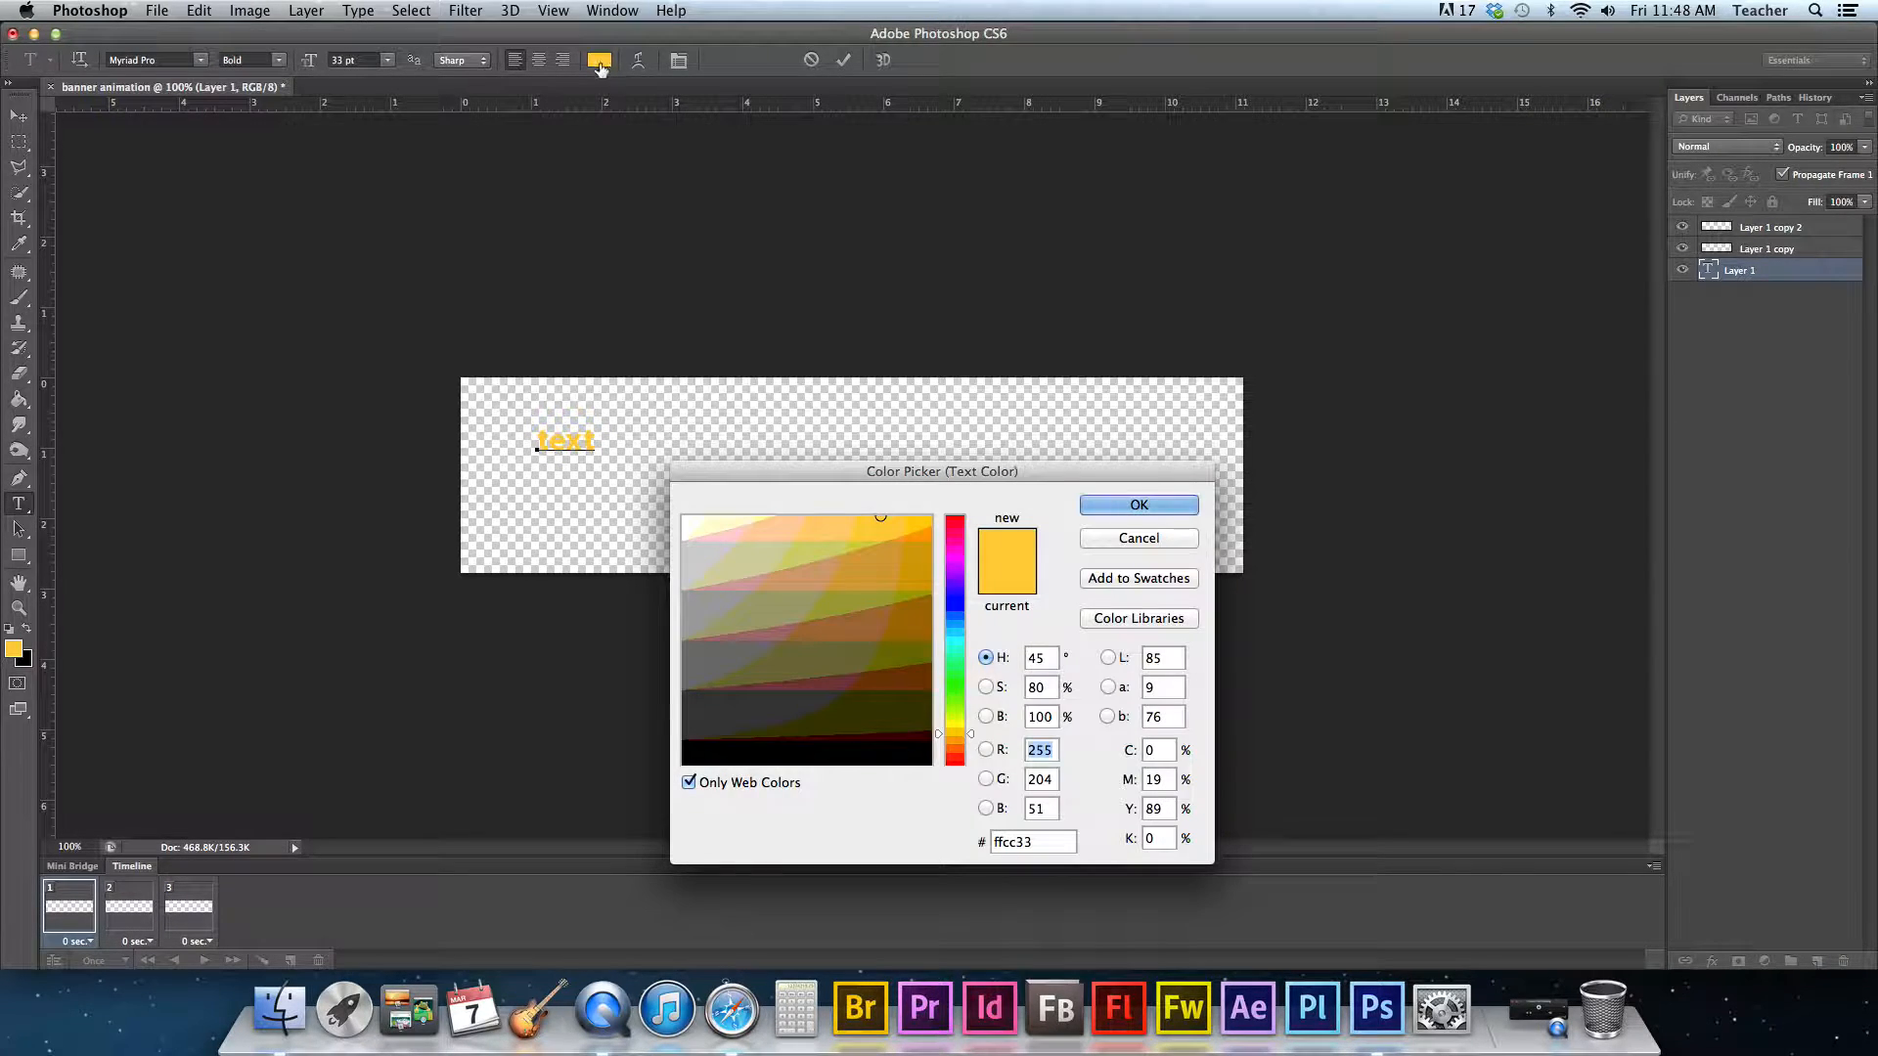
left_click(904, 621)
left_click(1123, 507)
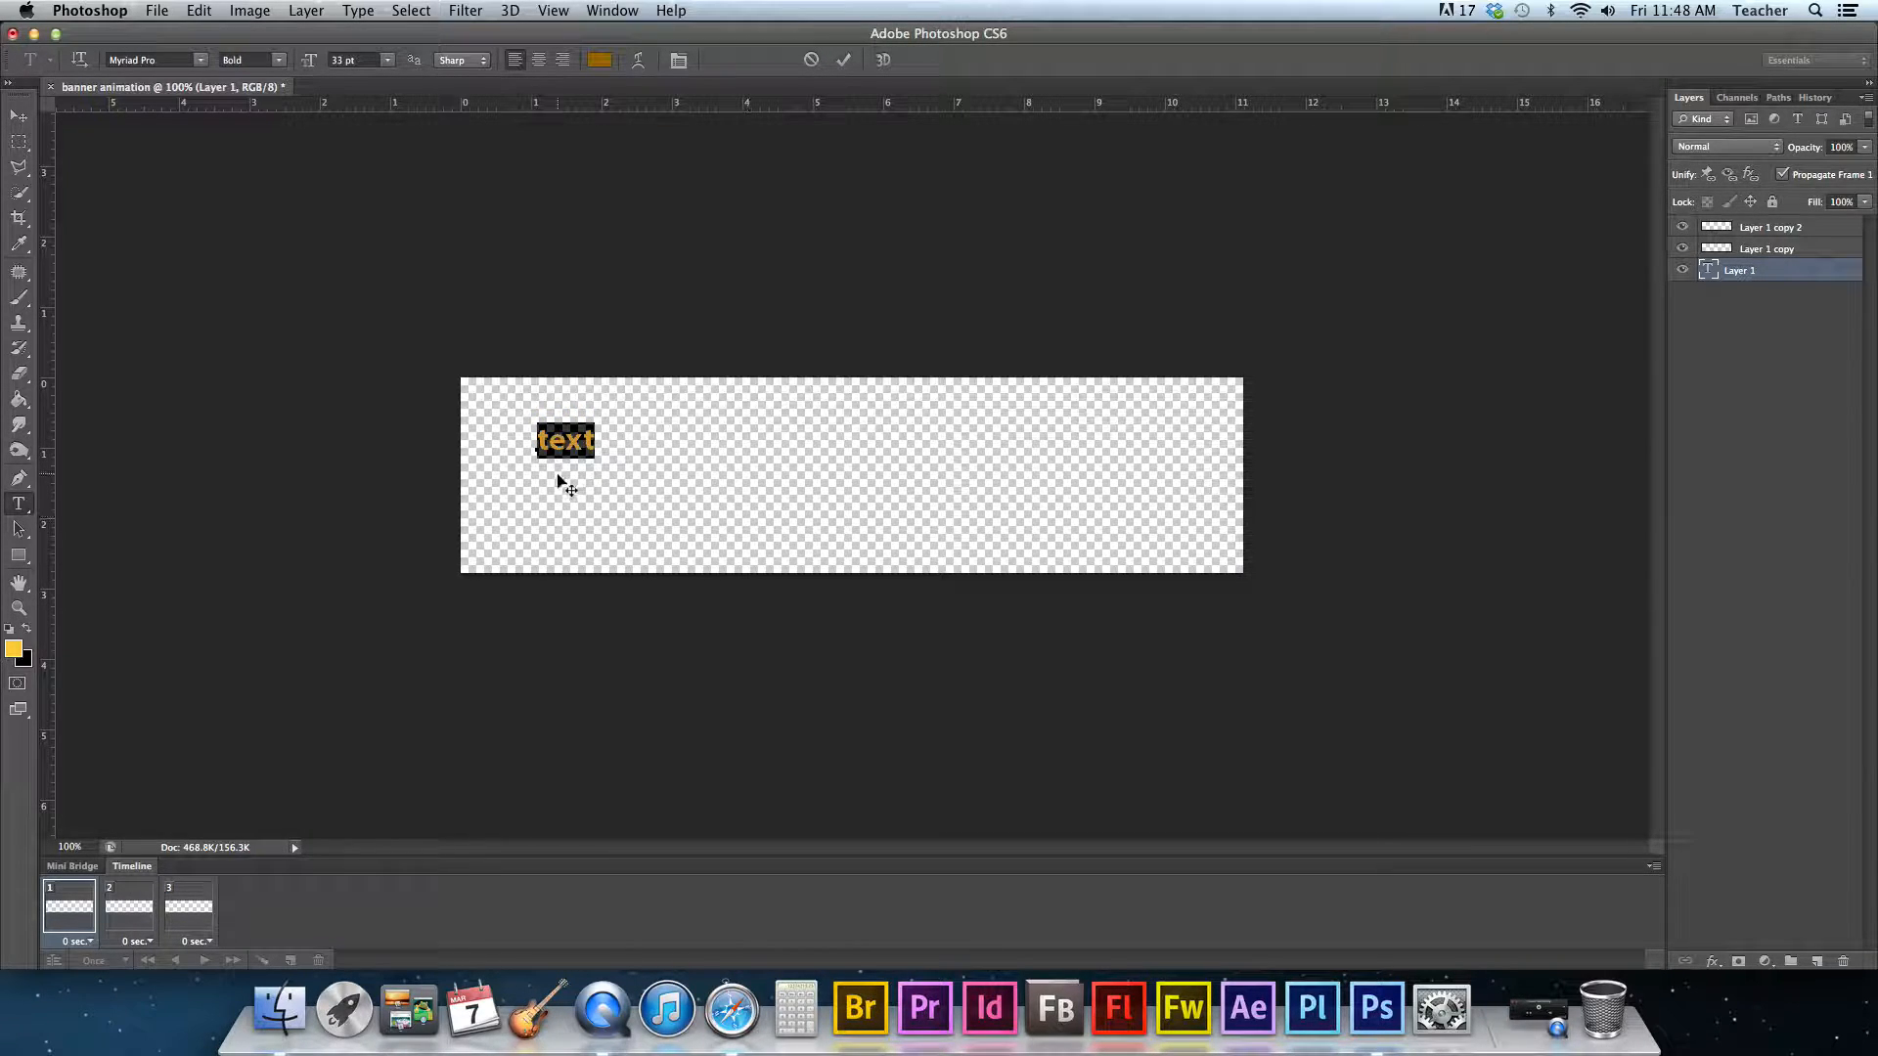
left_click_drag(591, 495, 568, 472)
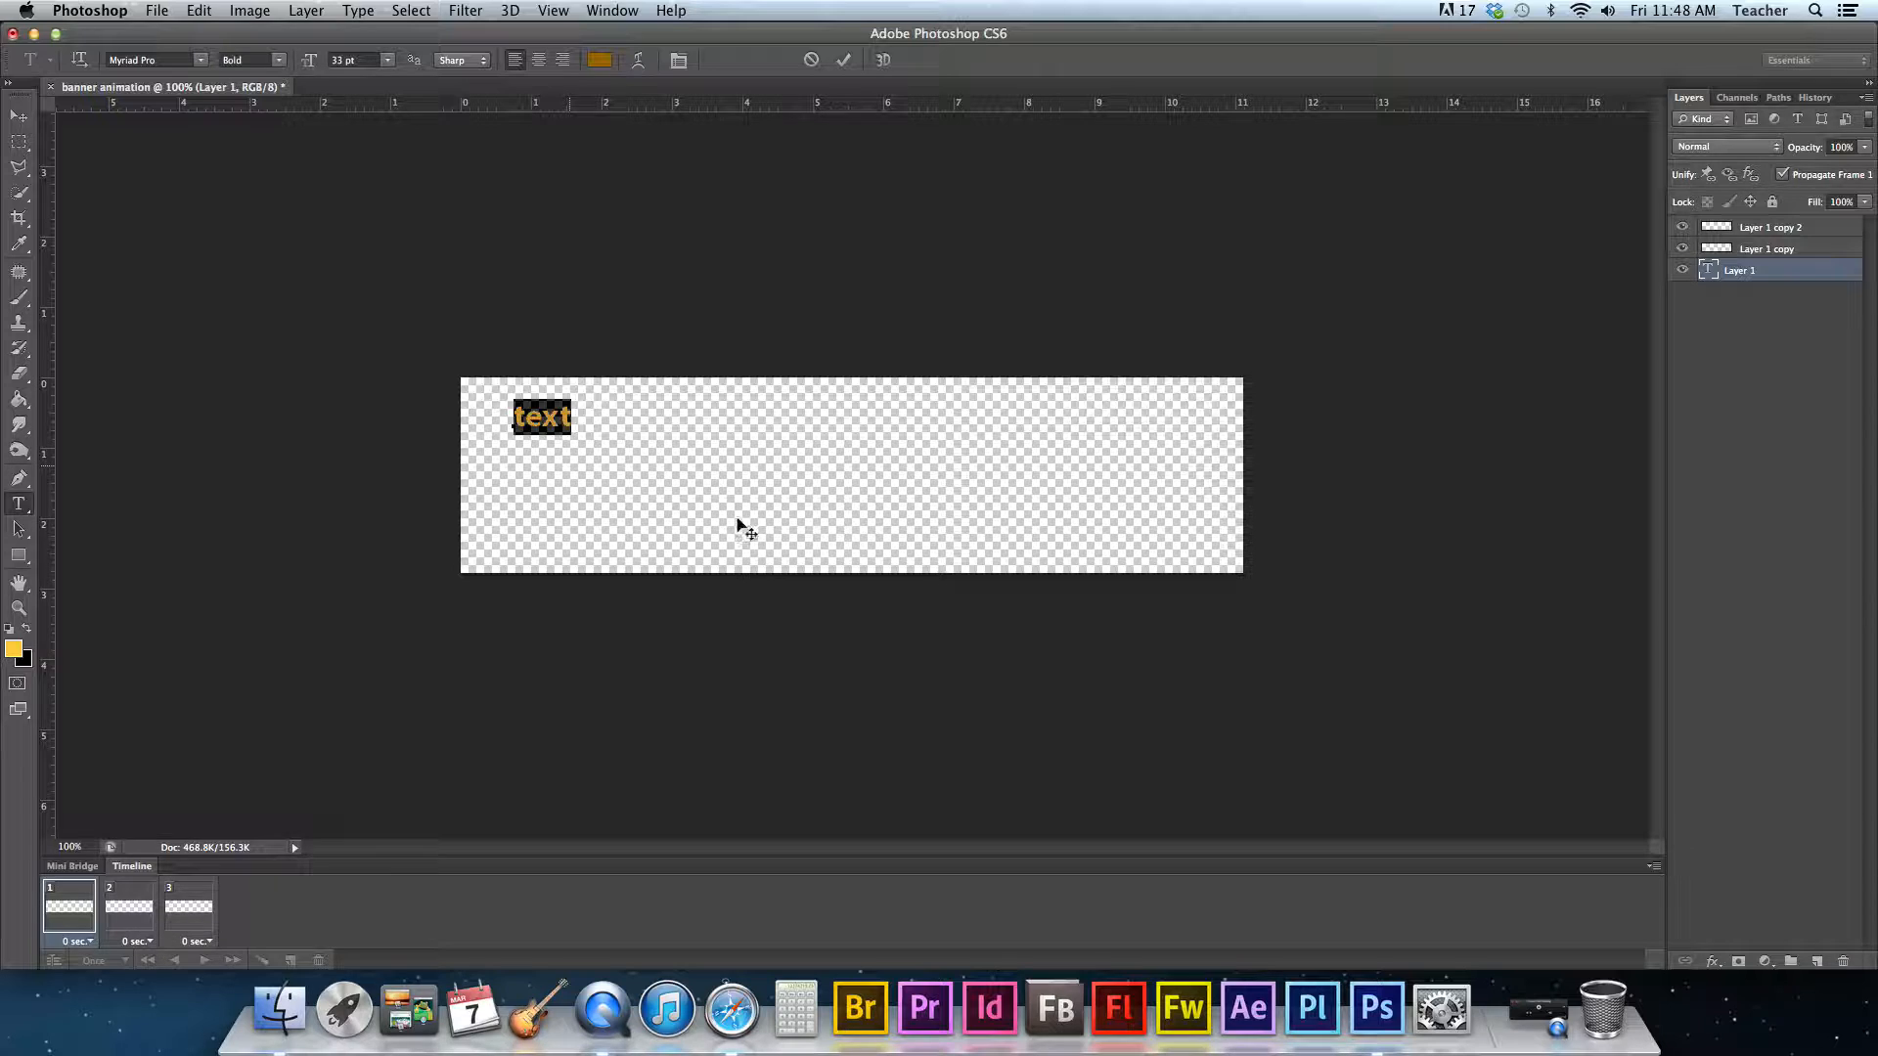
left_click(76, 920)
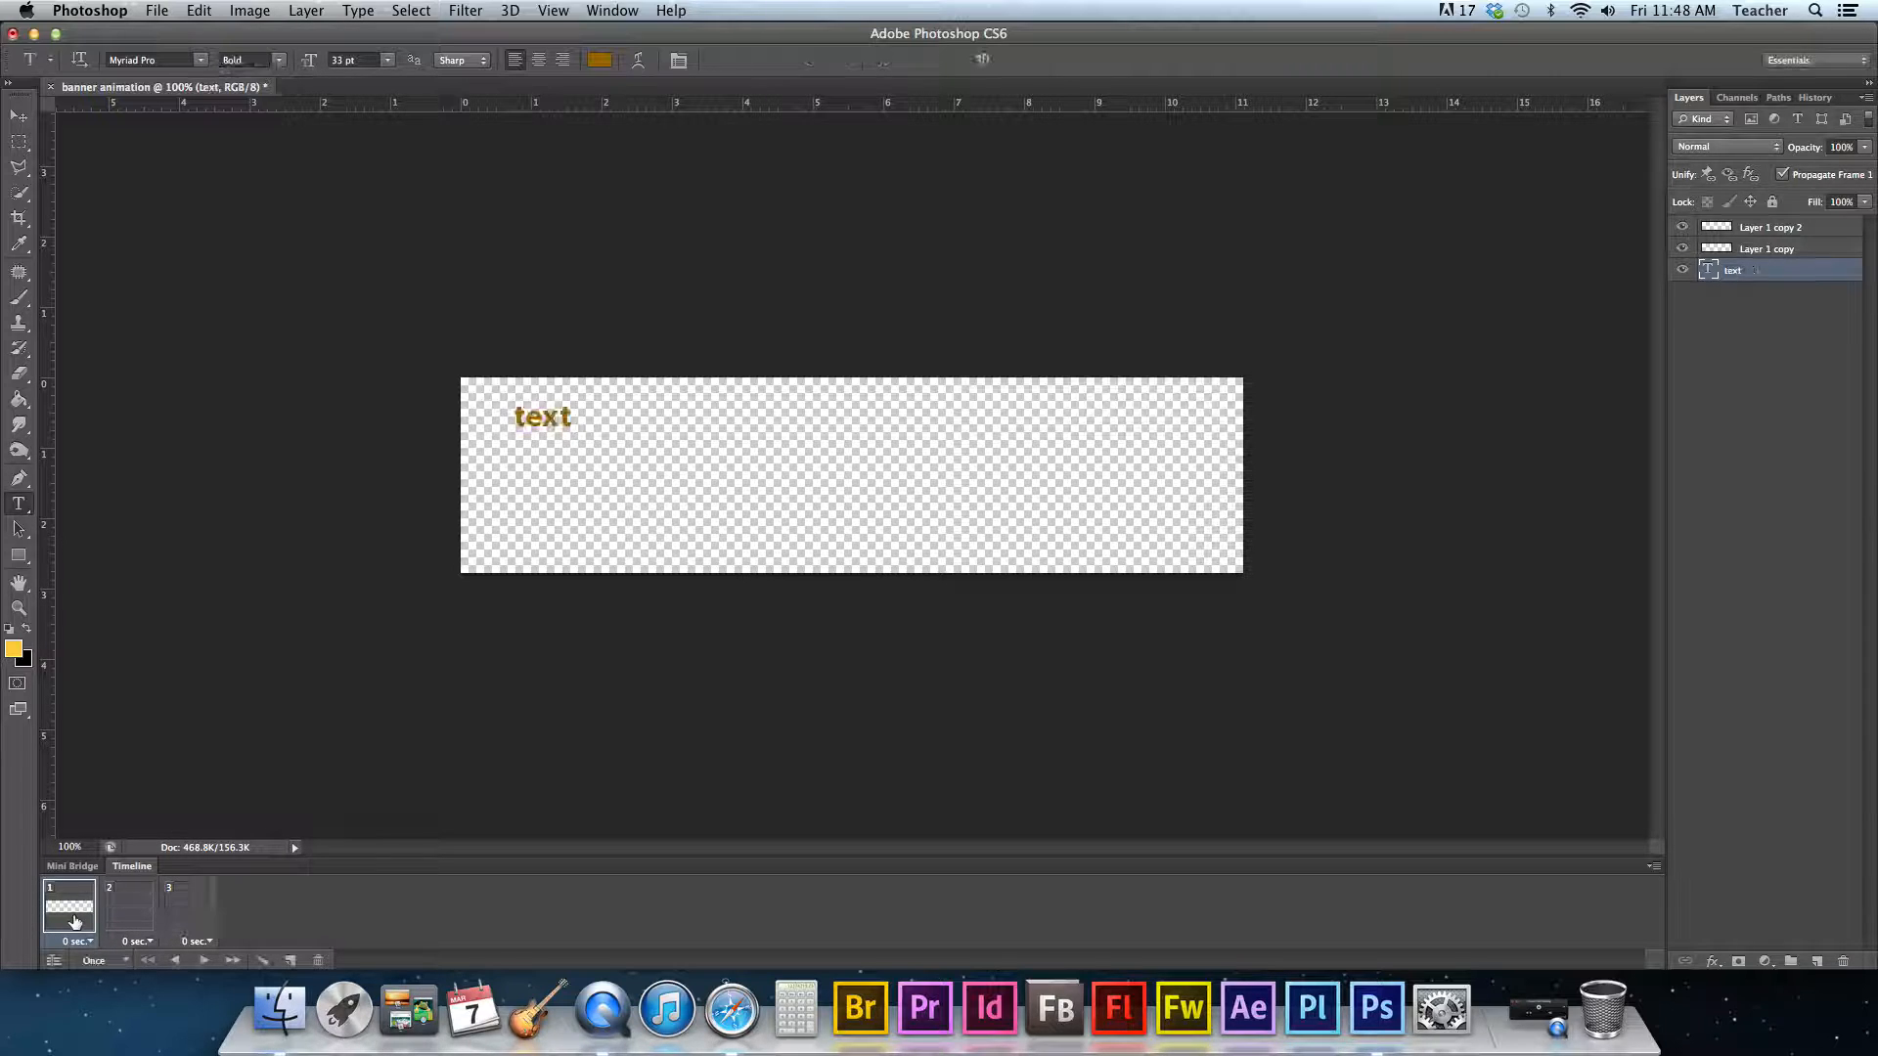
- On frame 2, with Layer 1 copy selected, add the word ANIMATION below the existing text with the Type tool
left_click(130, 910)
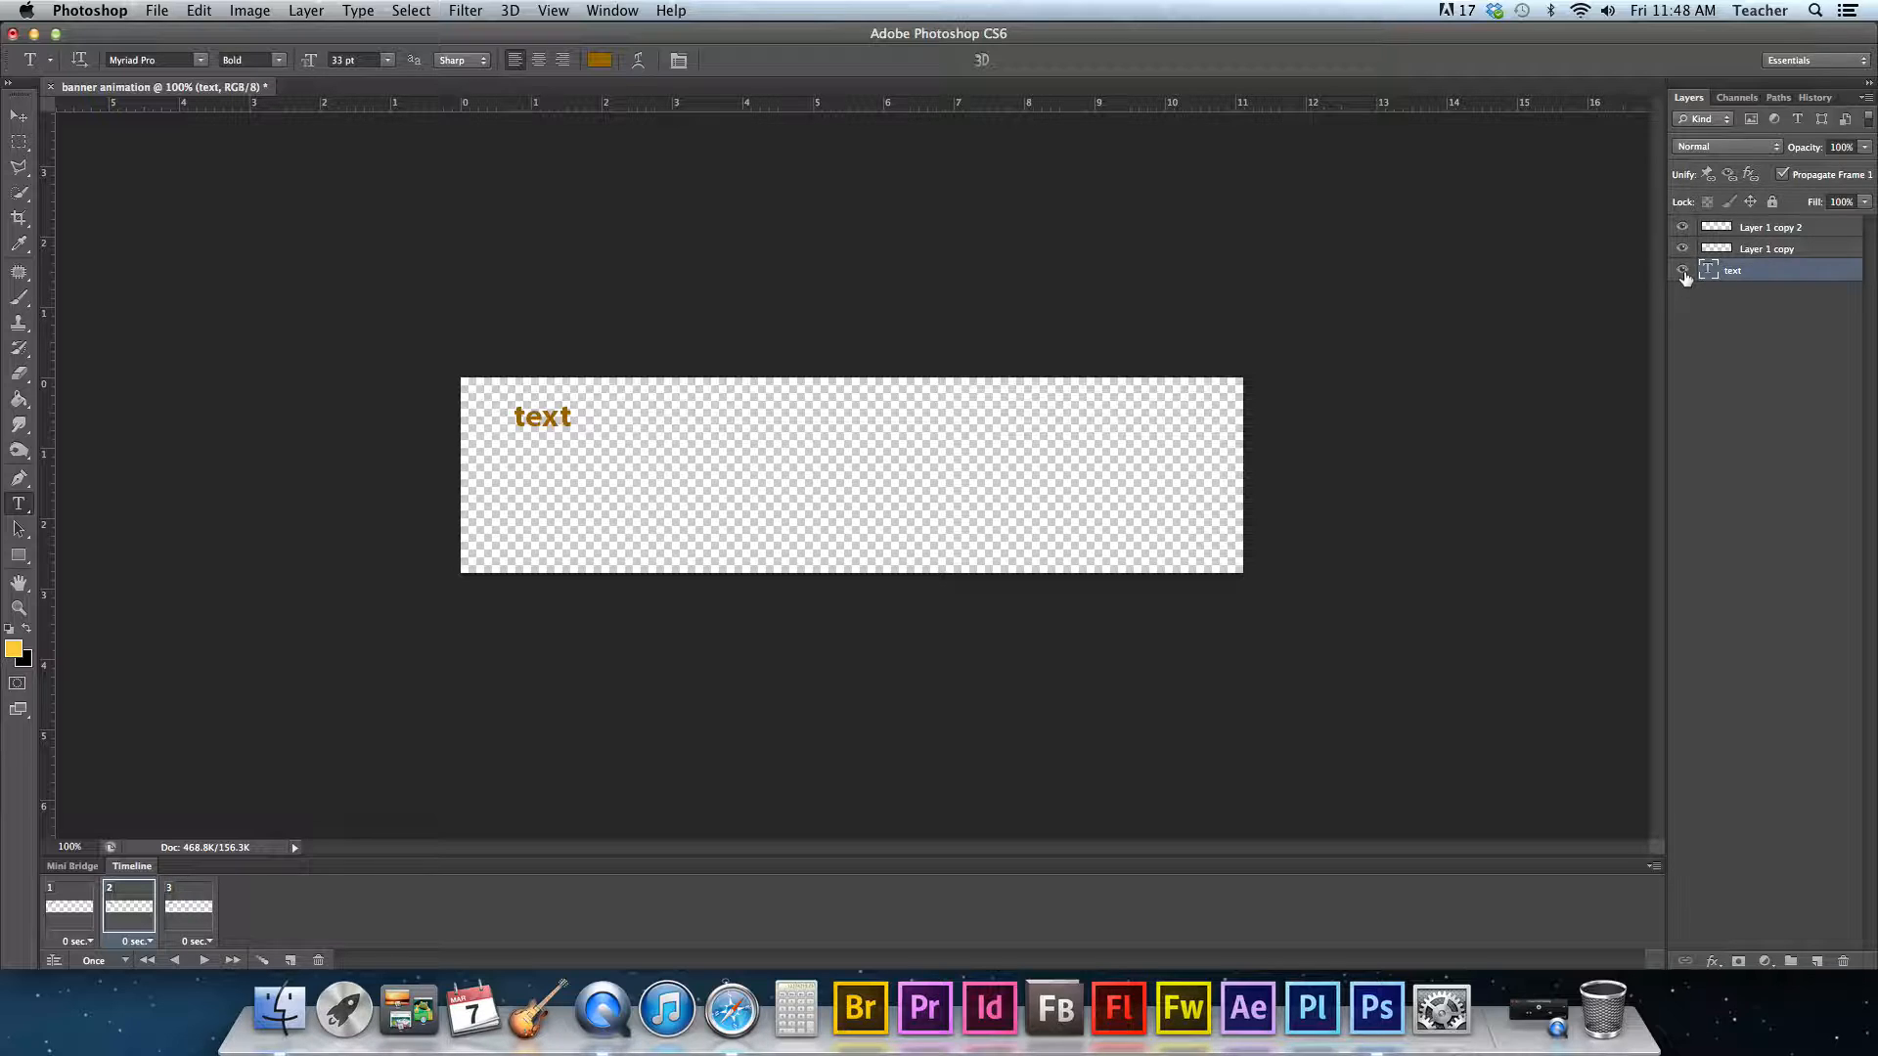
left_click(1775, 249)
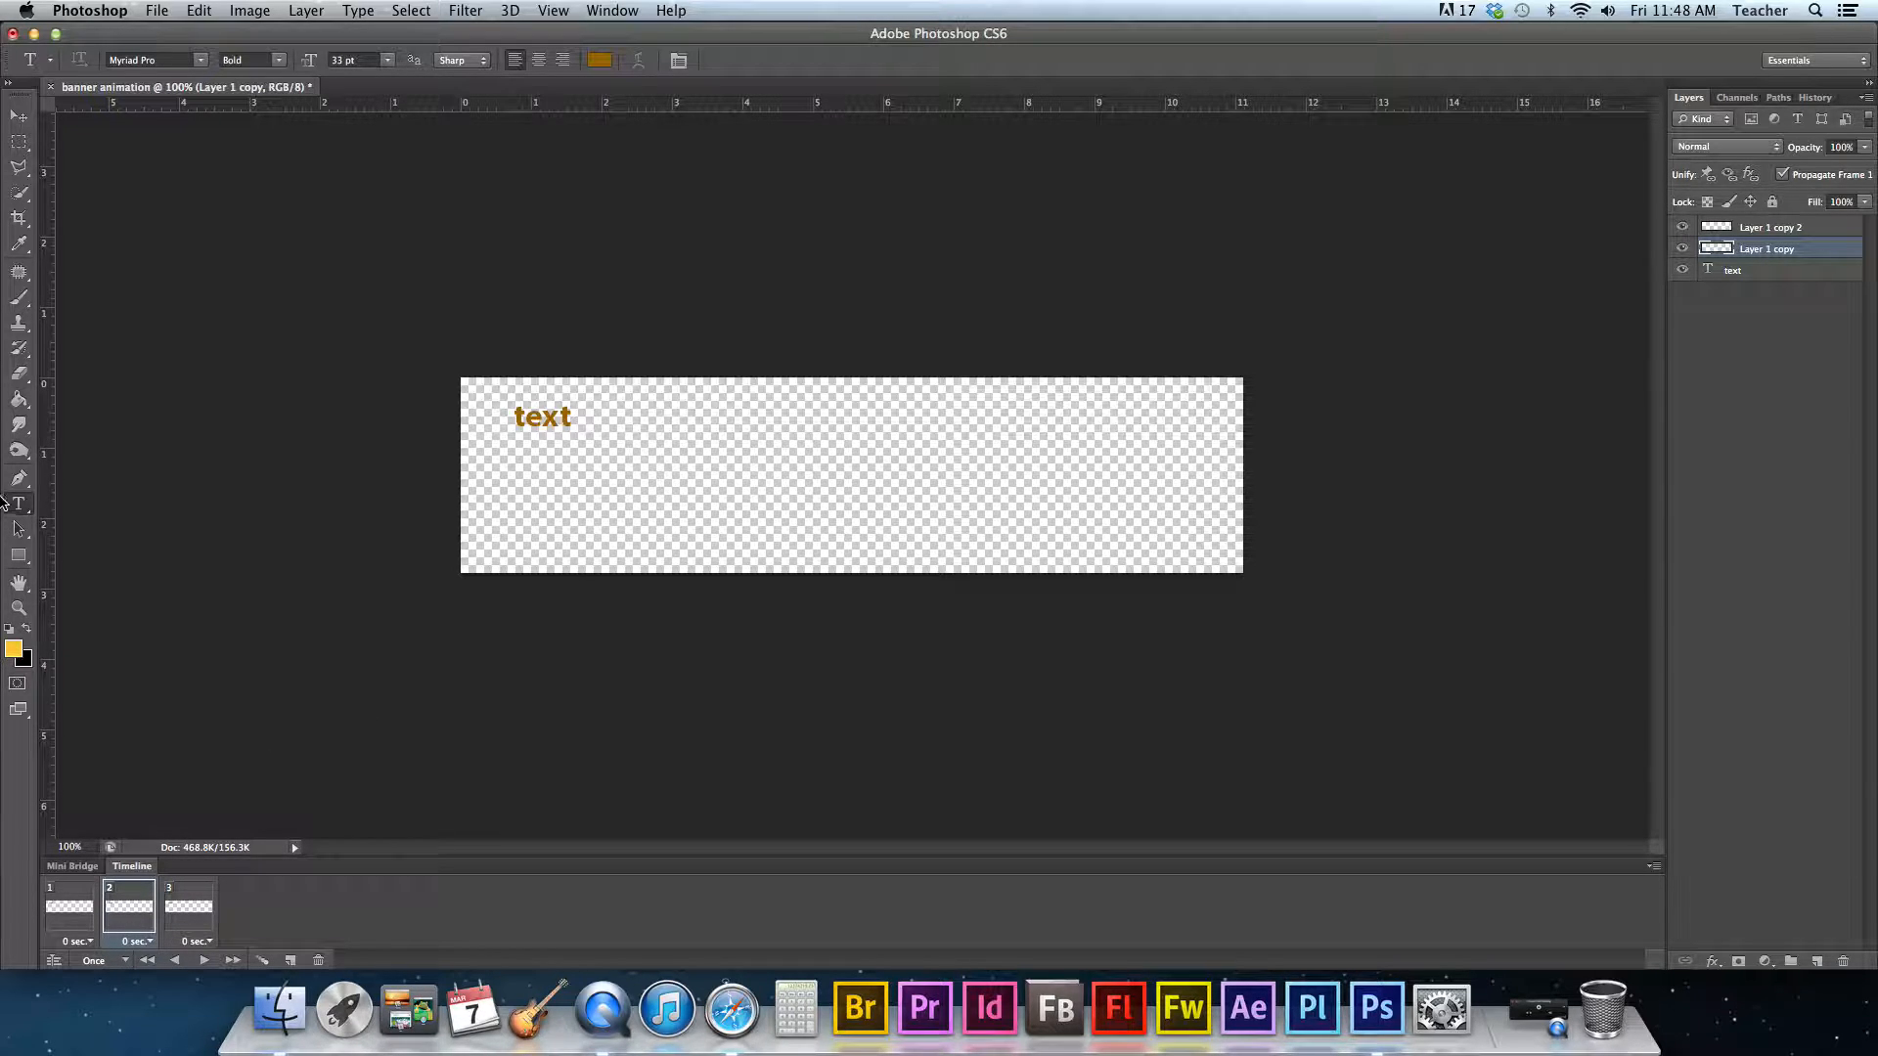
left_click(584, 479)
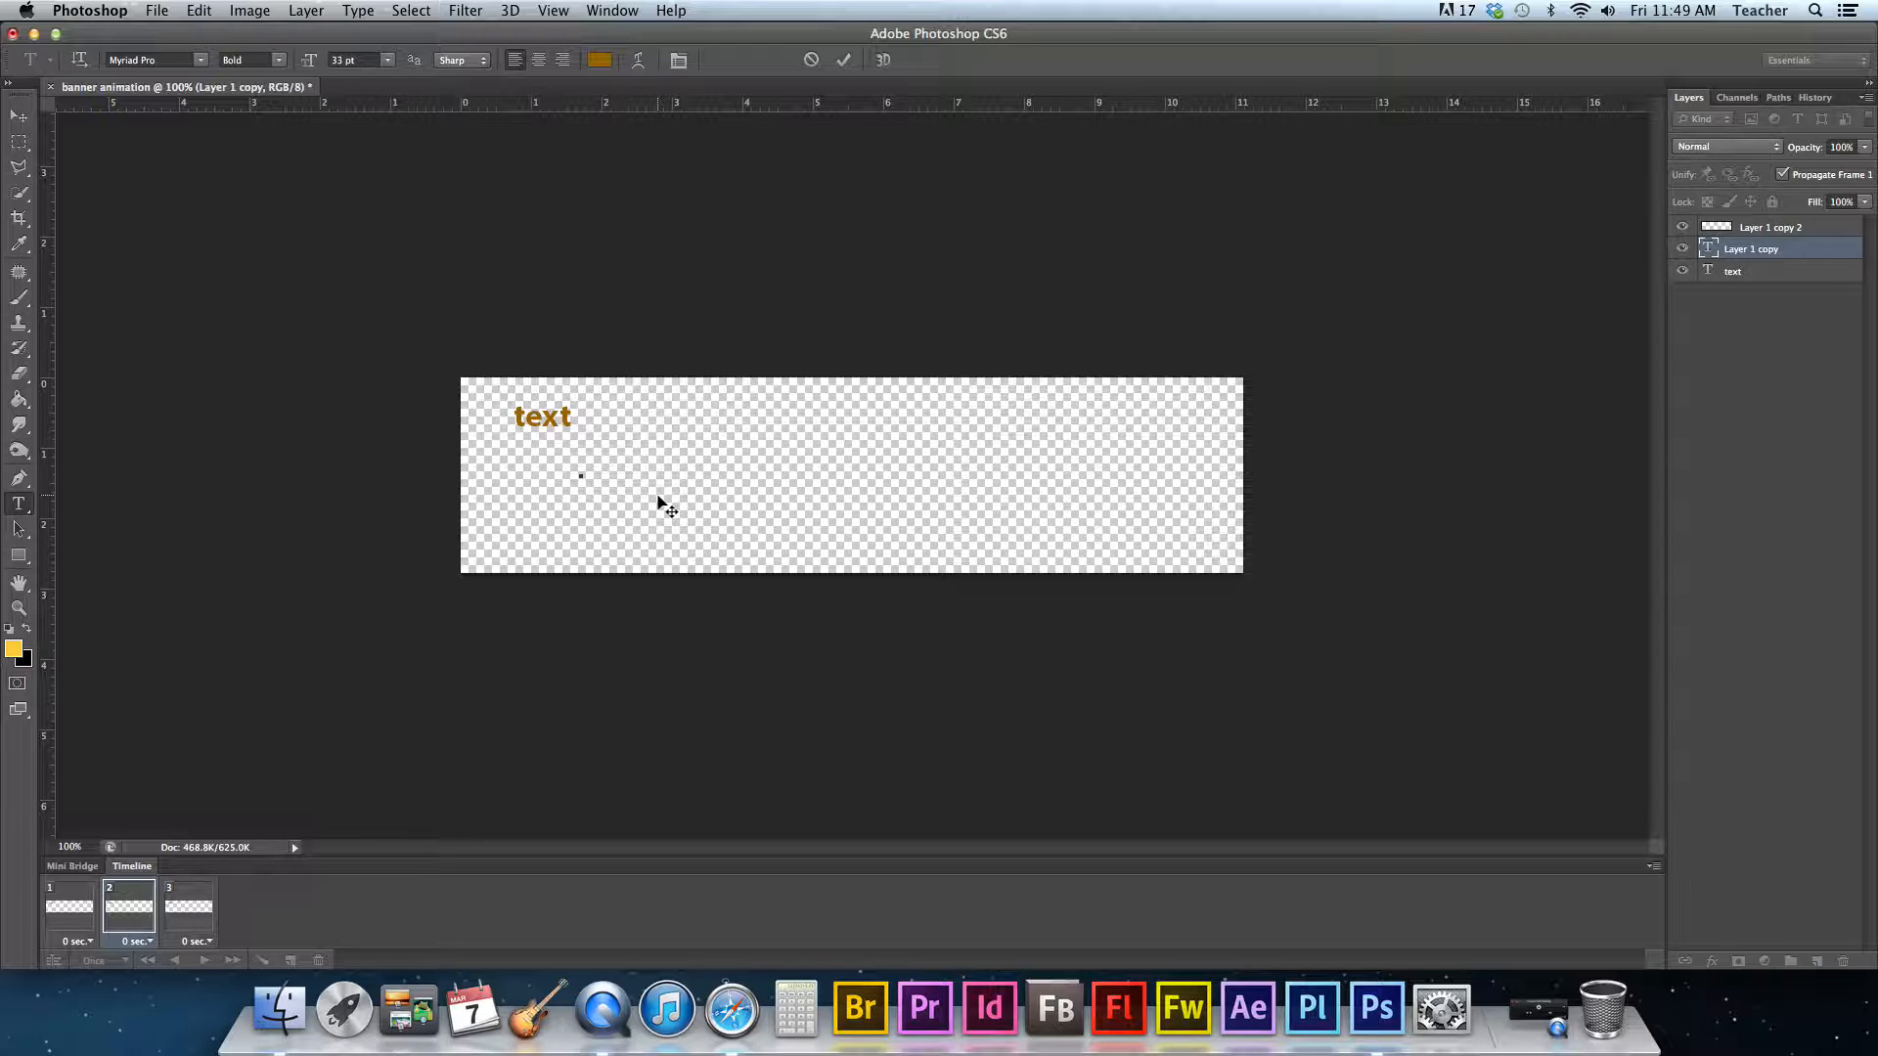
type("ANIMA")
key("BackSpace")
type("TION")
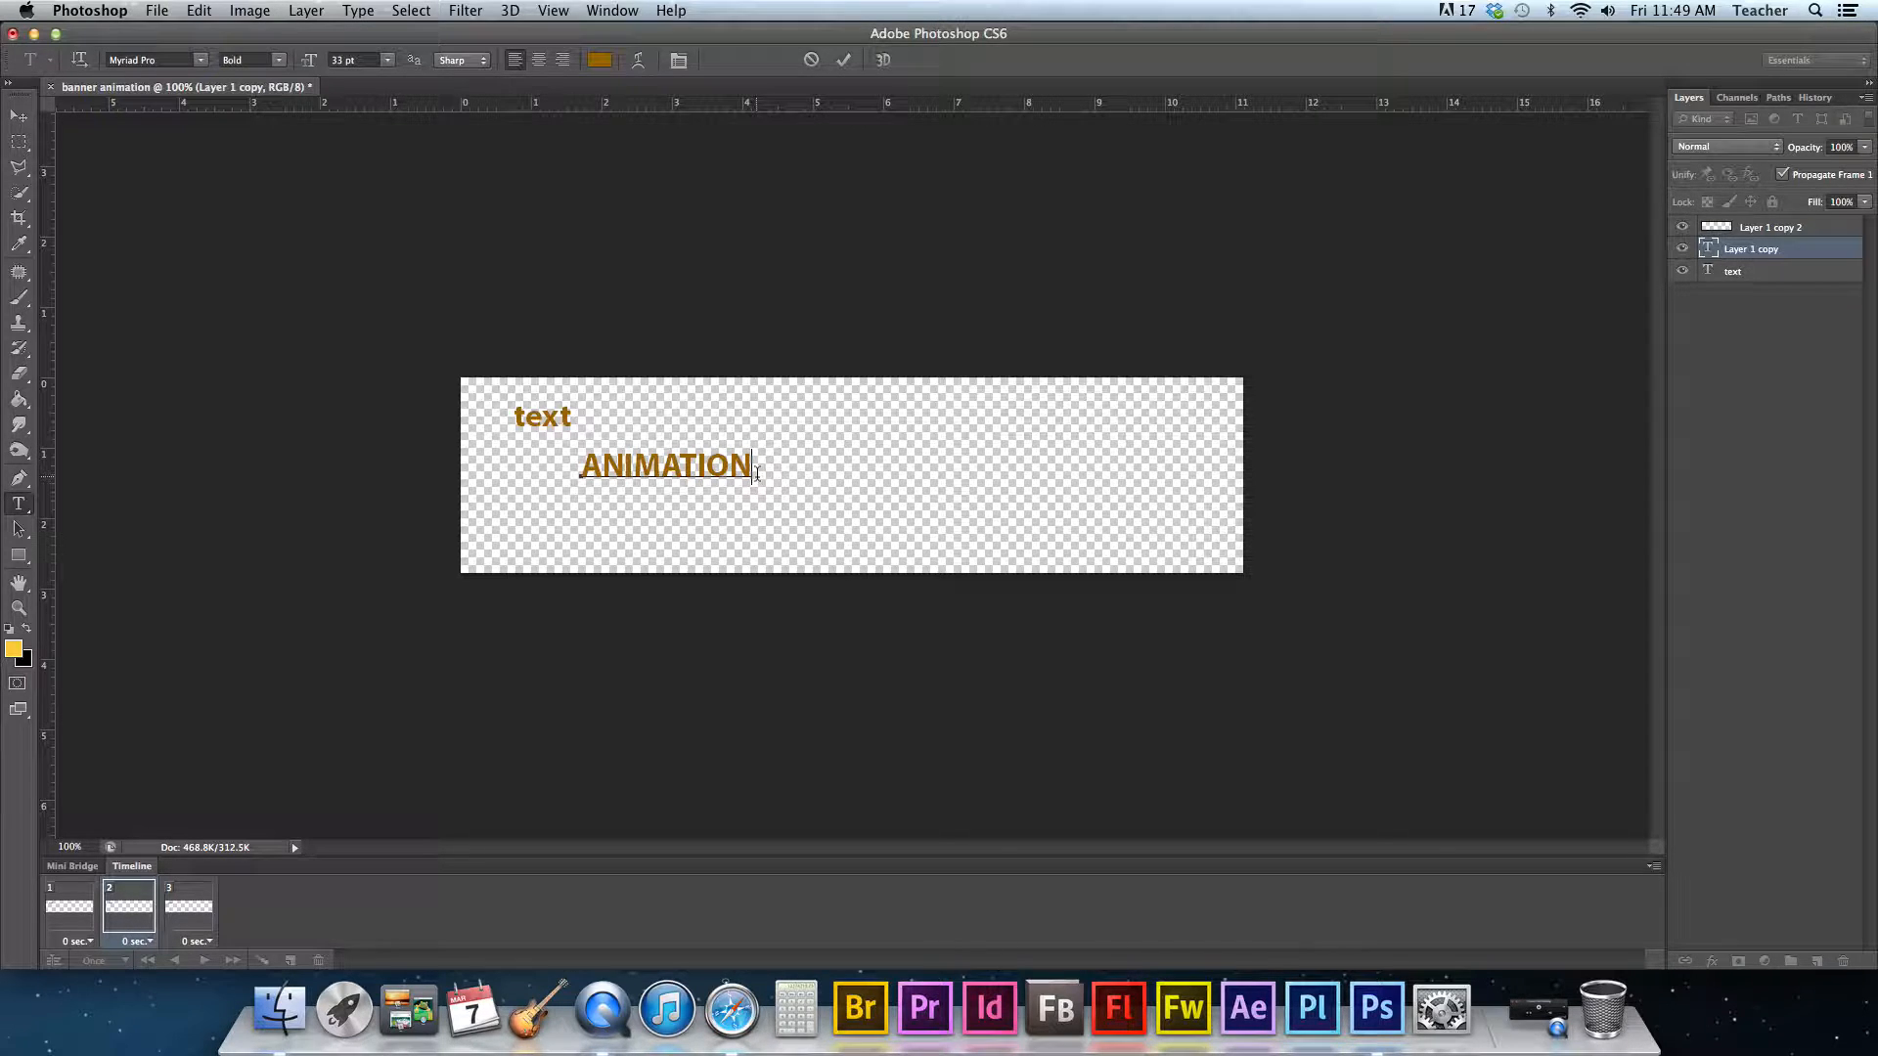
- Select the ANIMATION text and set its font size to 100 pt
left_click_drag(754, 469, 558, 479)
left_click(348, 60)
type("200")
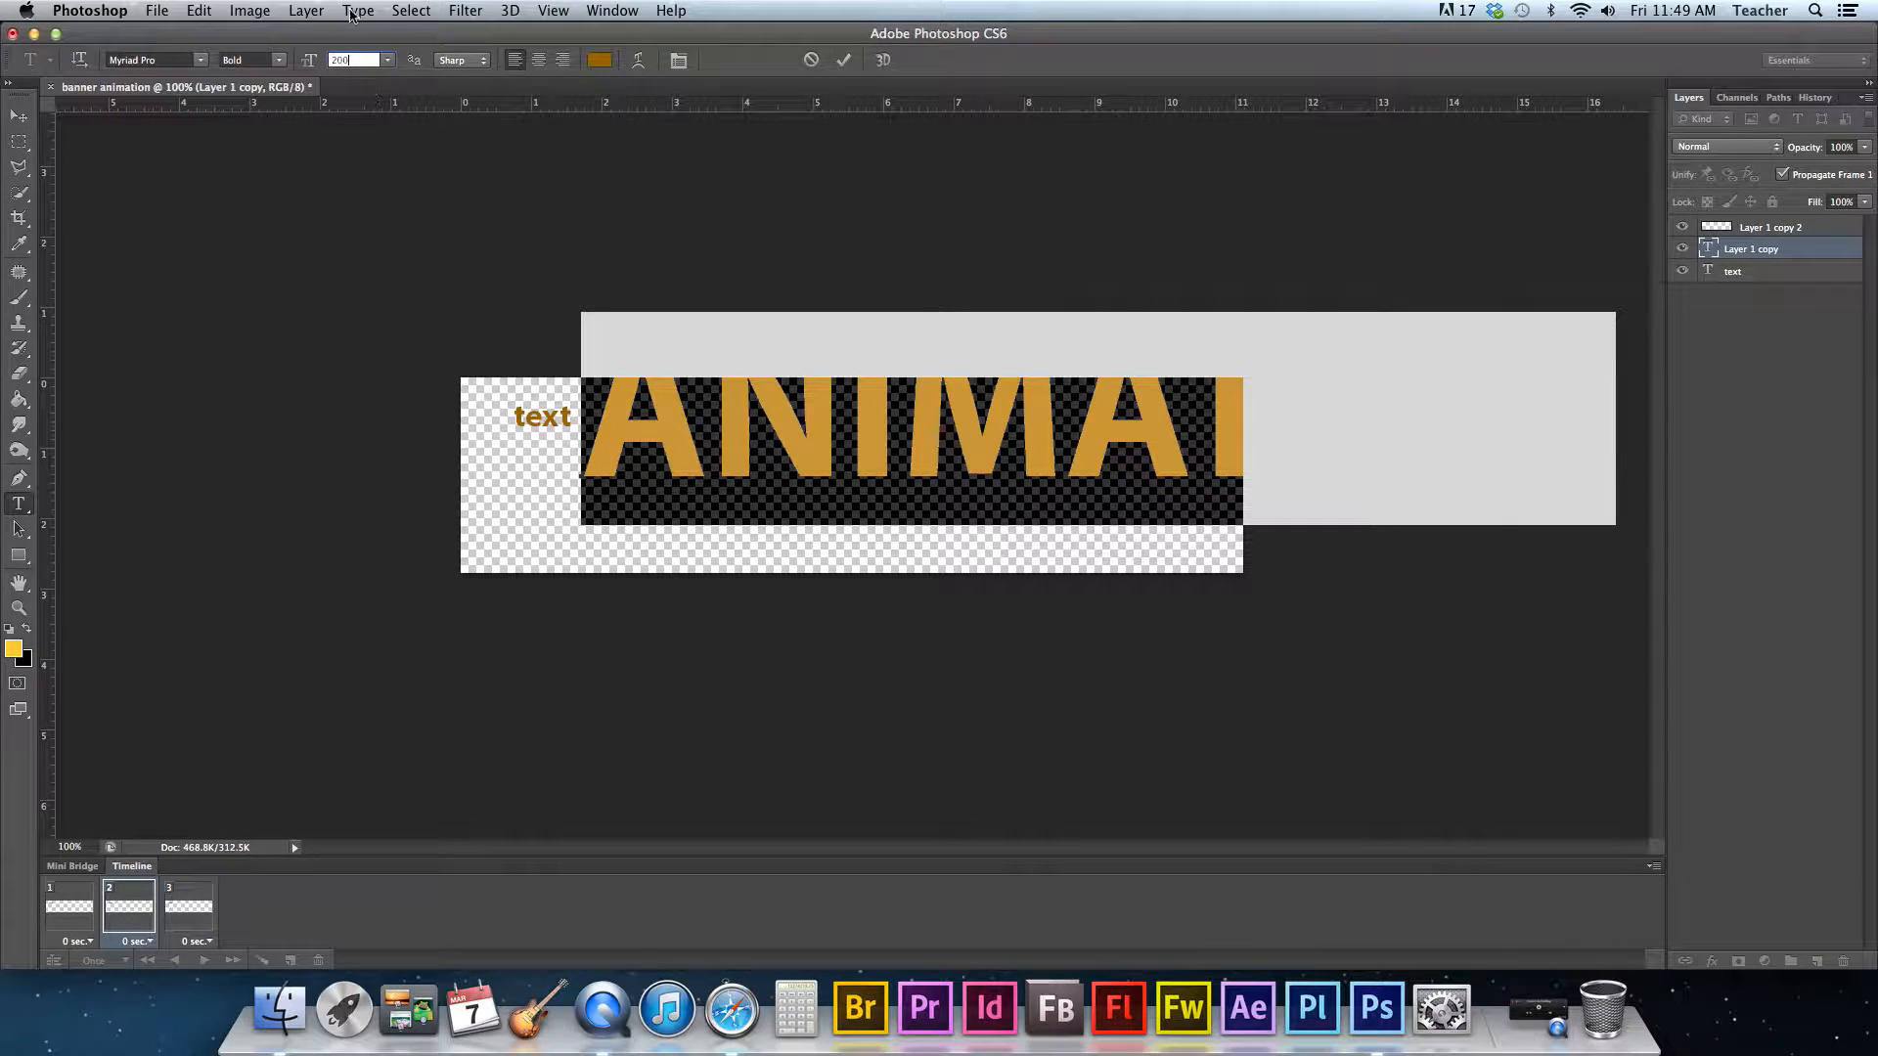
left_click(309, 60)
type("100")
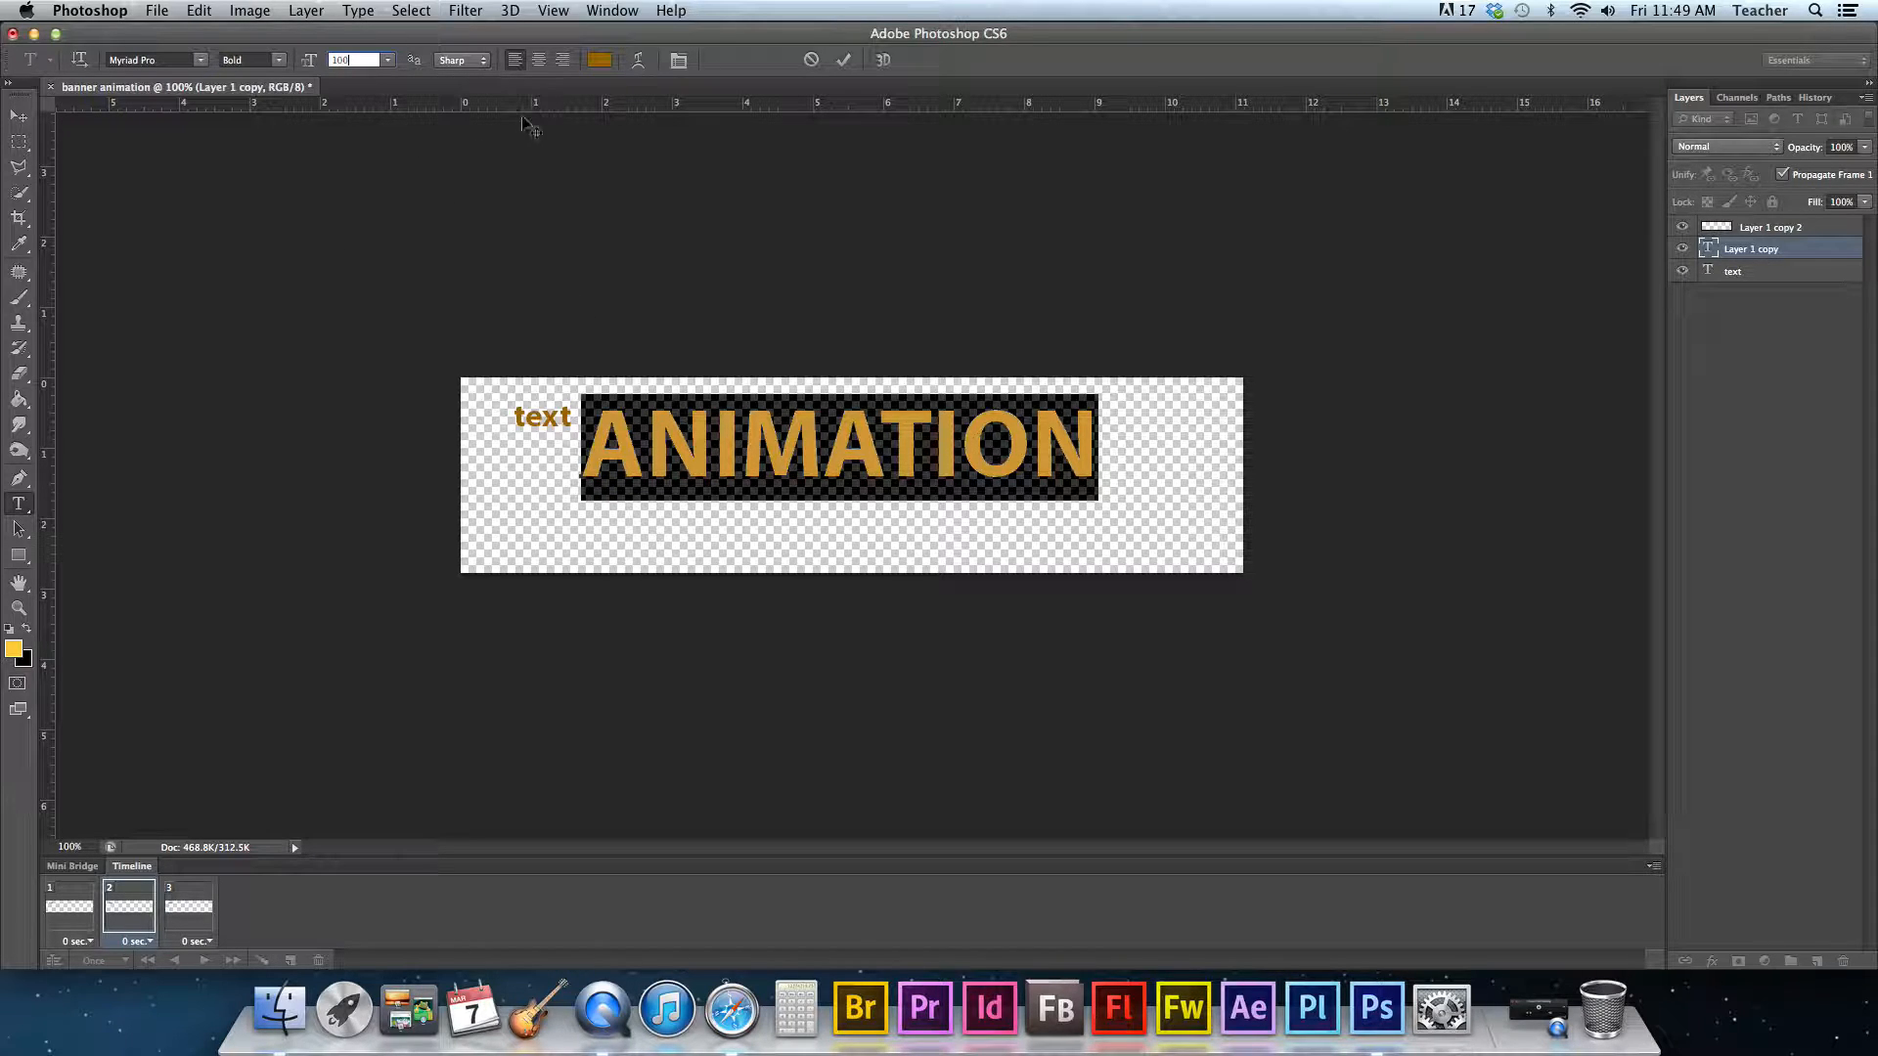
- Change the ANIMATION text colour to purple #660099
left_click(600, 59)
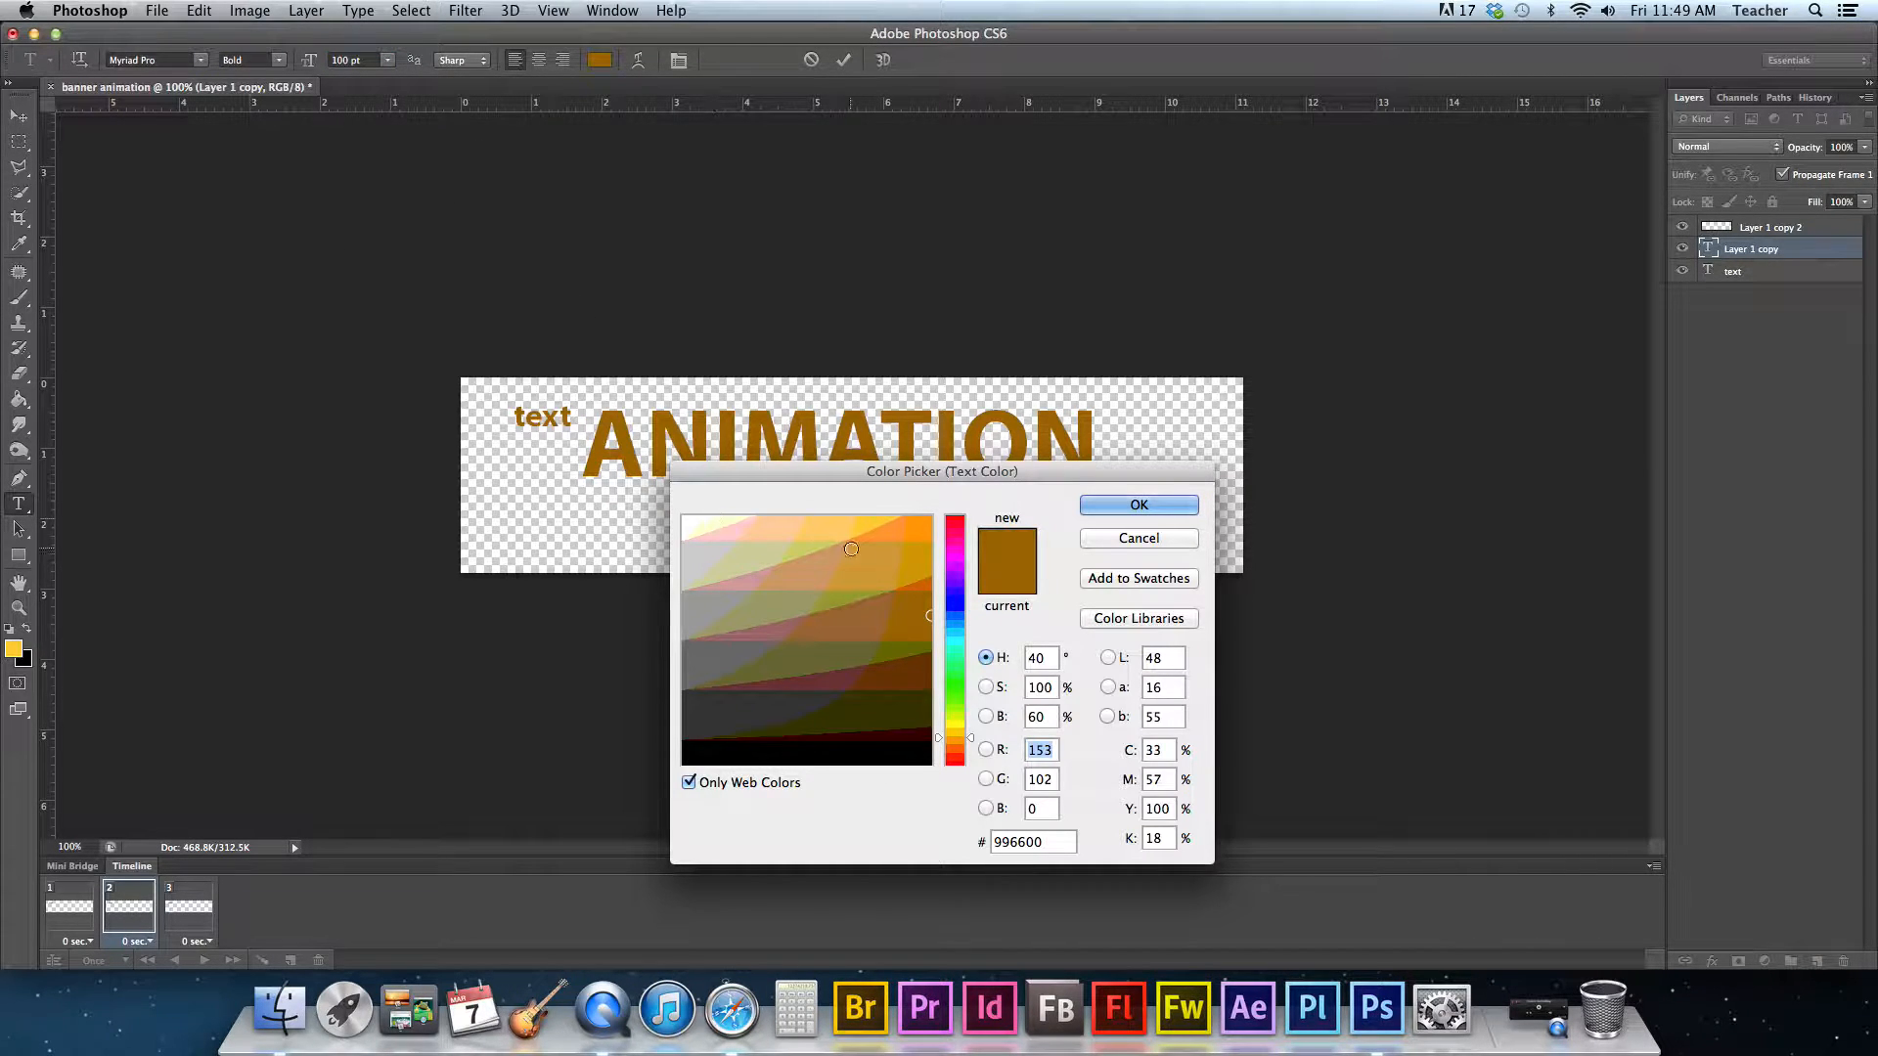
left_click(958, 574)
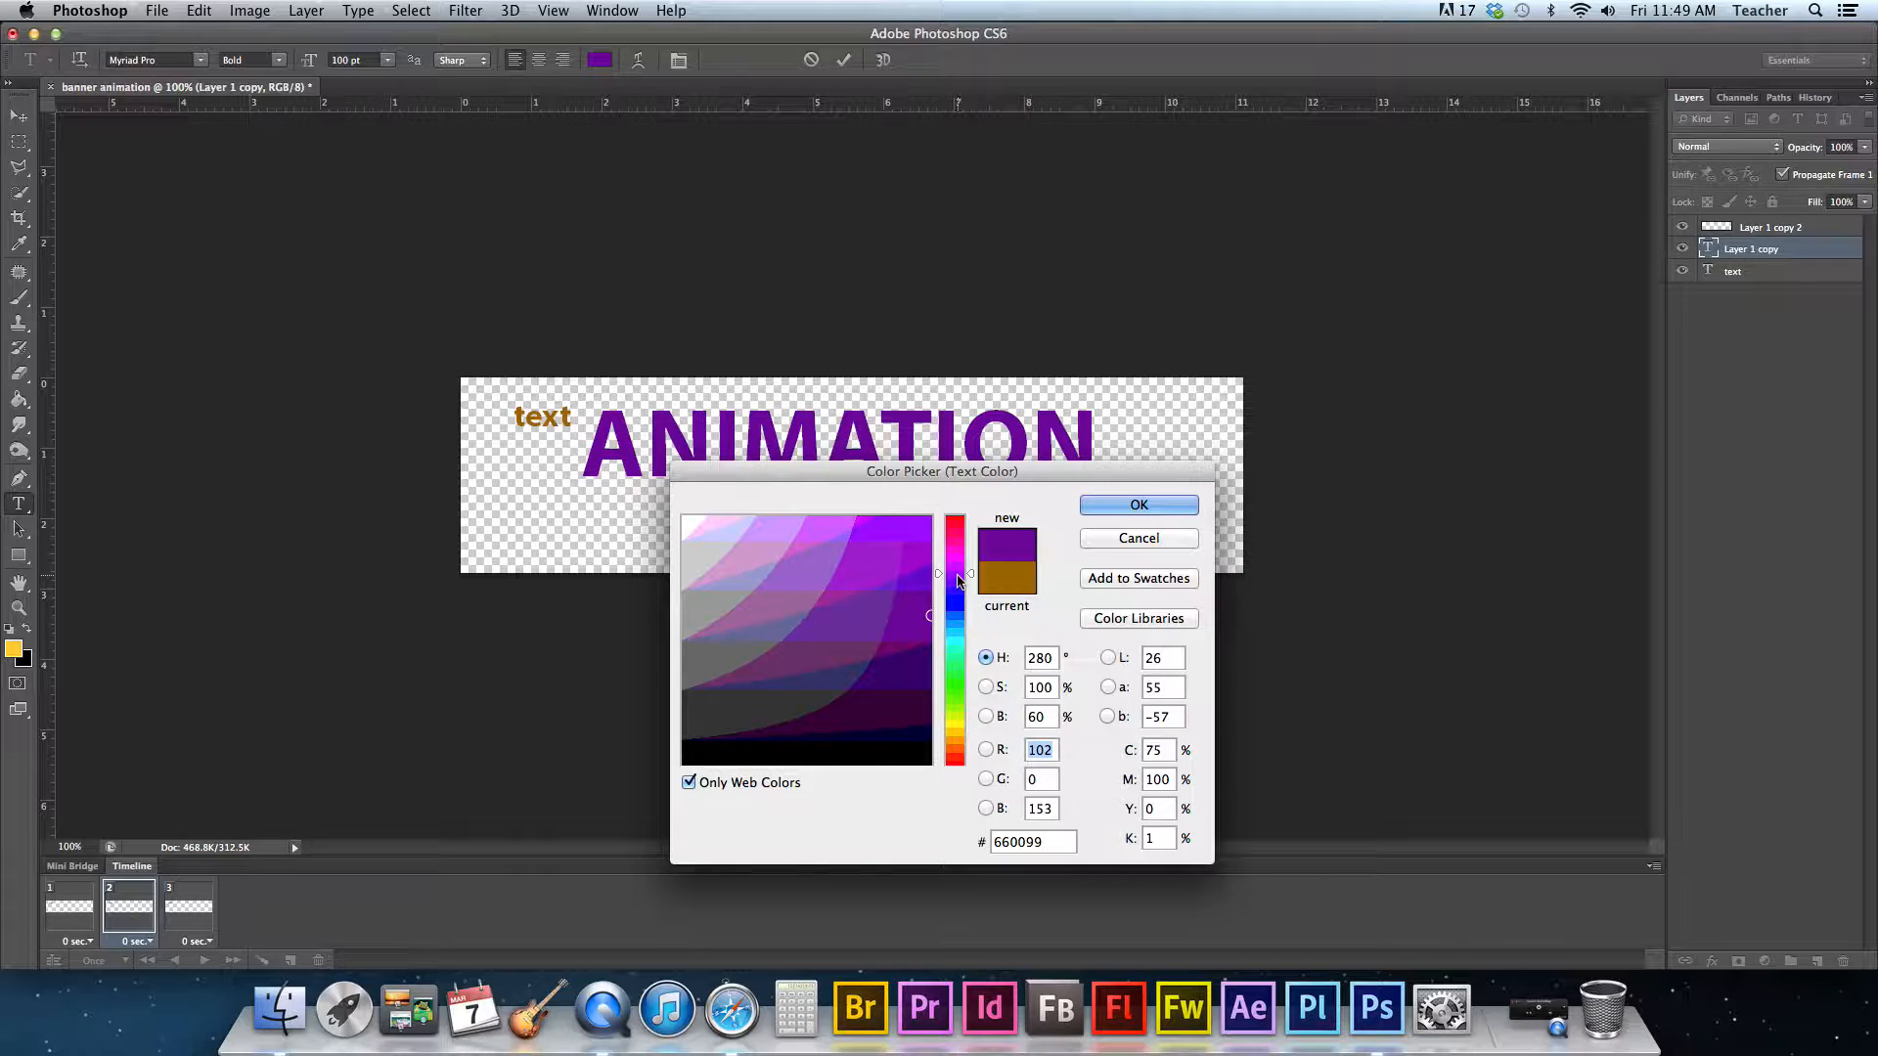
key("Return")
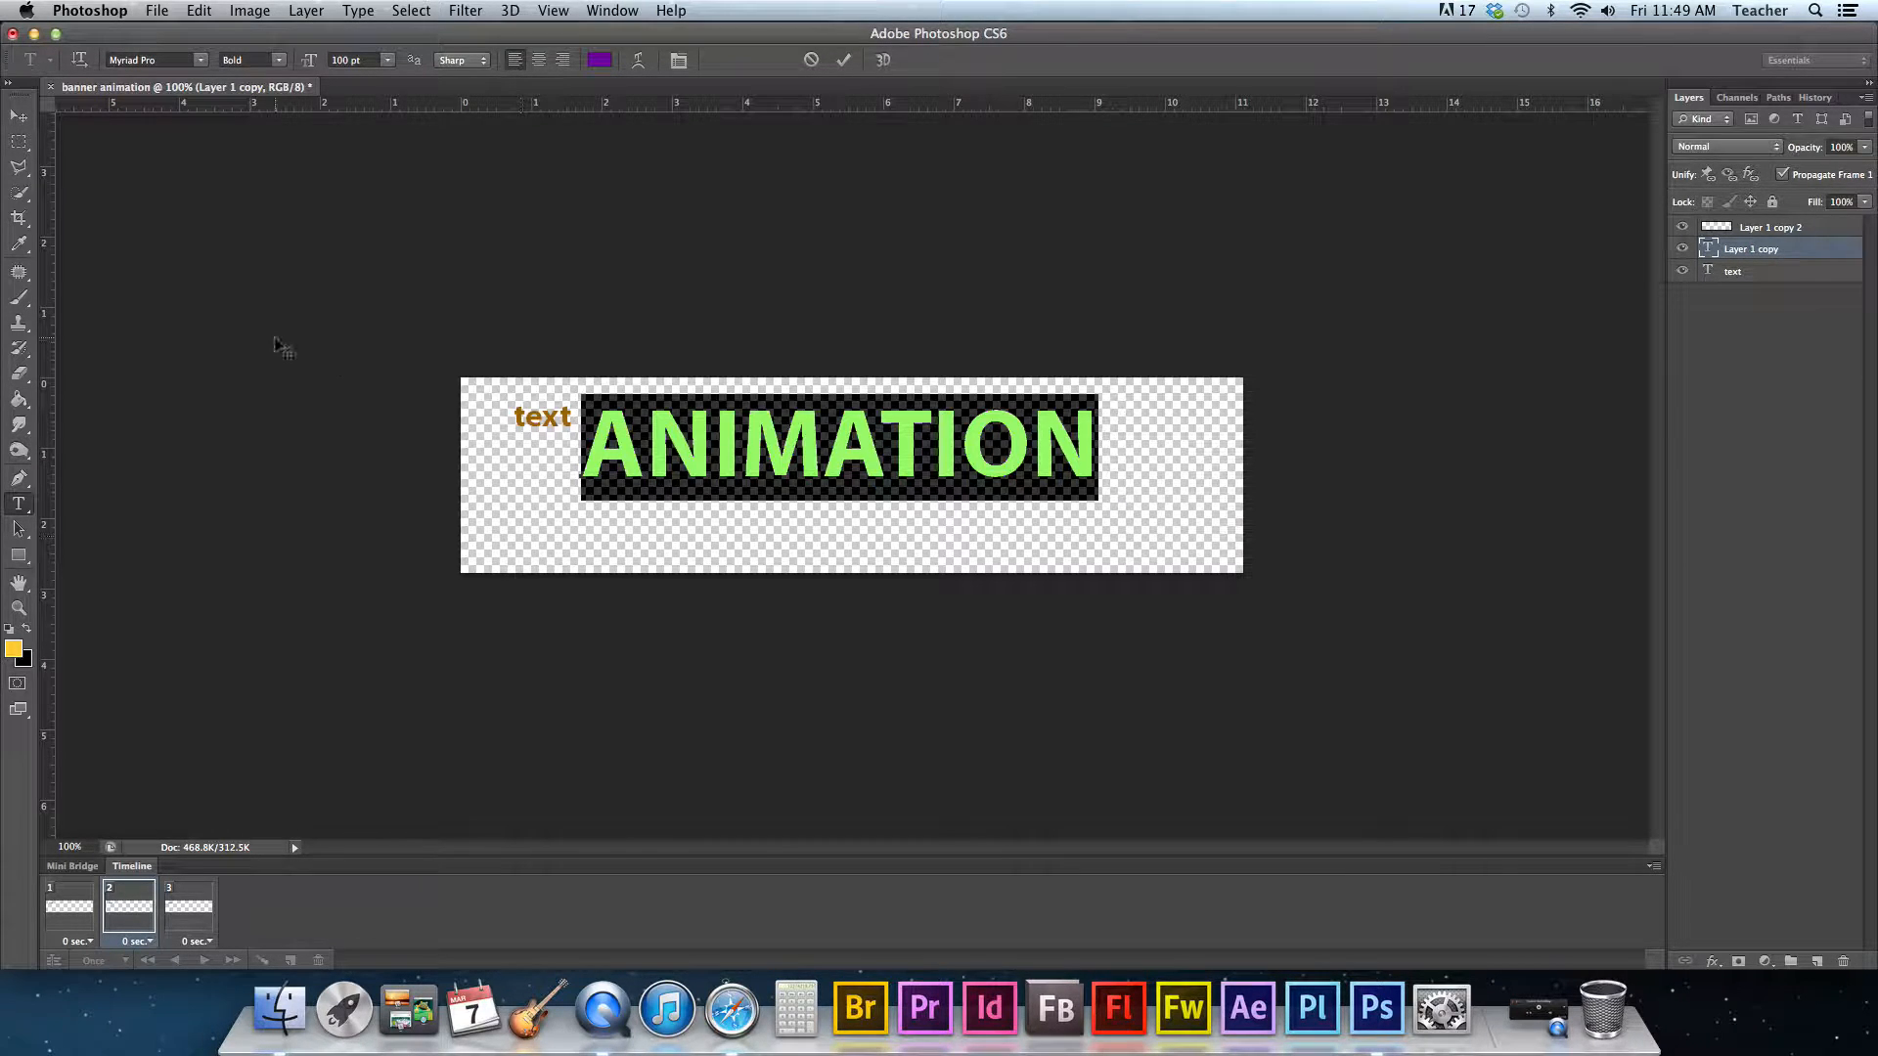
- Switch to the Move tool and nudge the ANIMATION text slightly down on the banner
left_click(19, 120)
left_click_drag(776, 506, 780, 538)
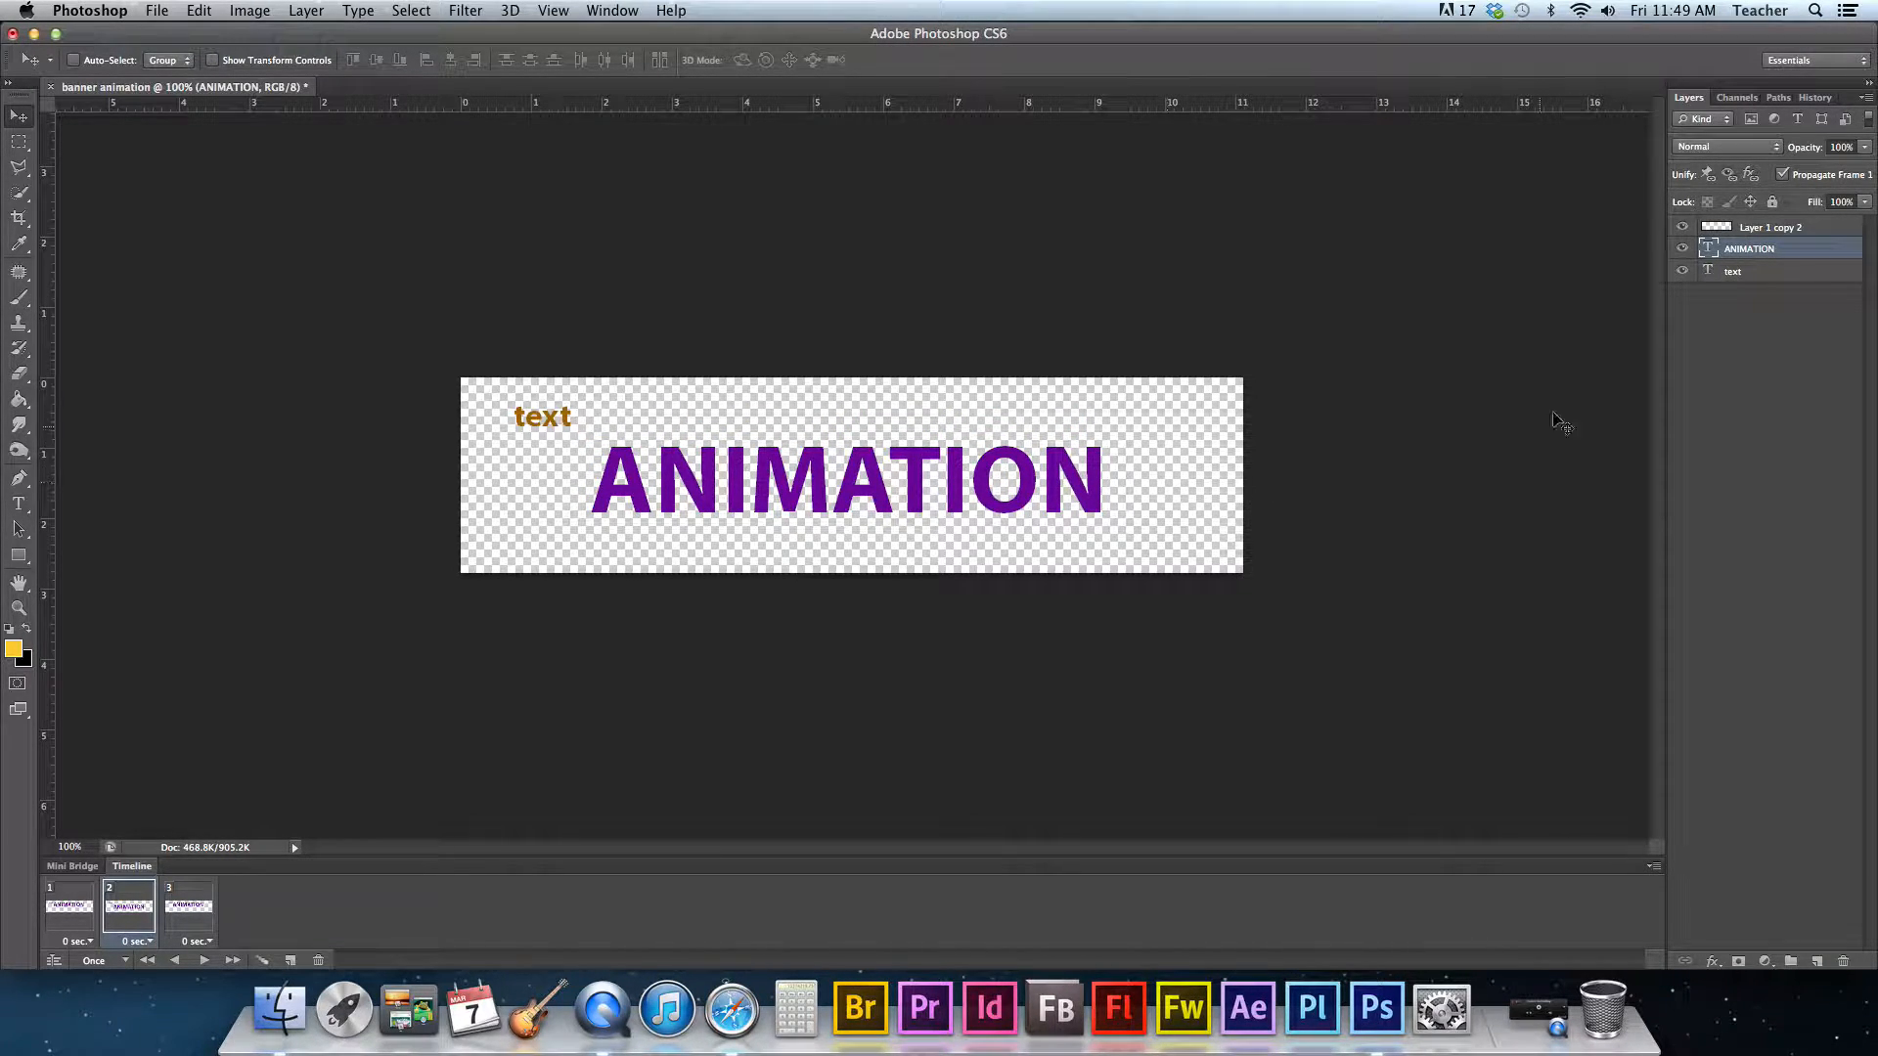
- On frame 3, with Layer 1 copy 2 selected, type the word SAMPLE below the right end of ANIMATION
left_click(191, 911)
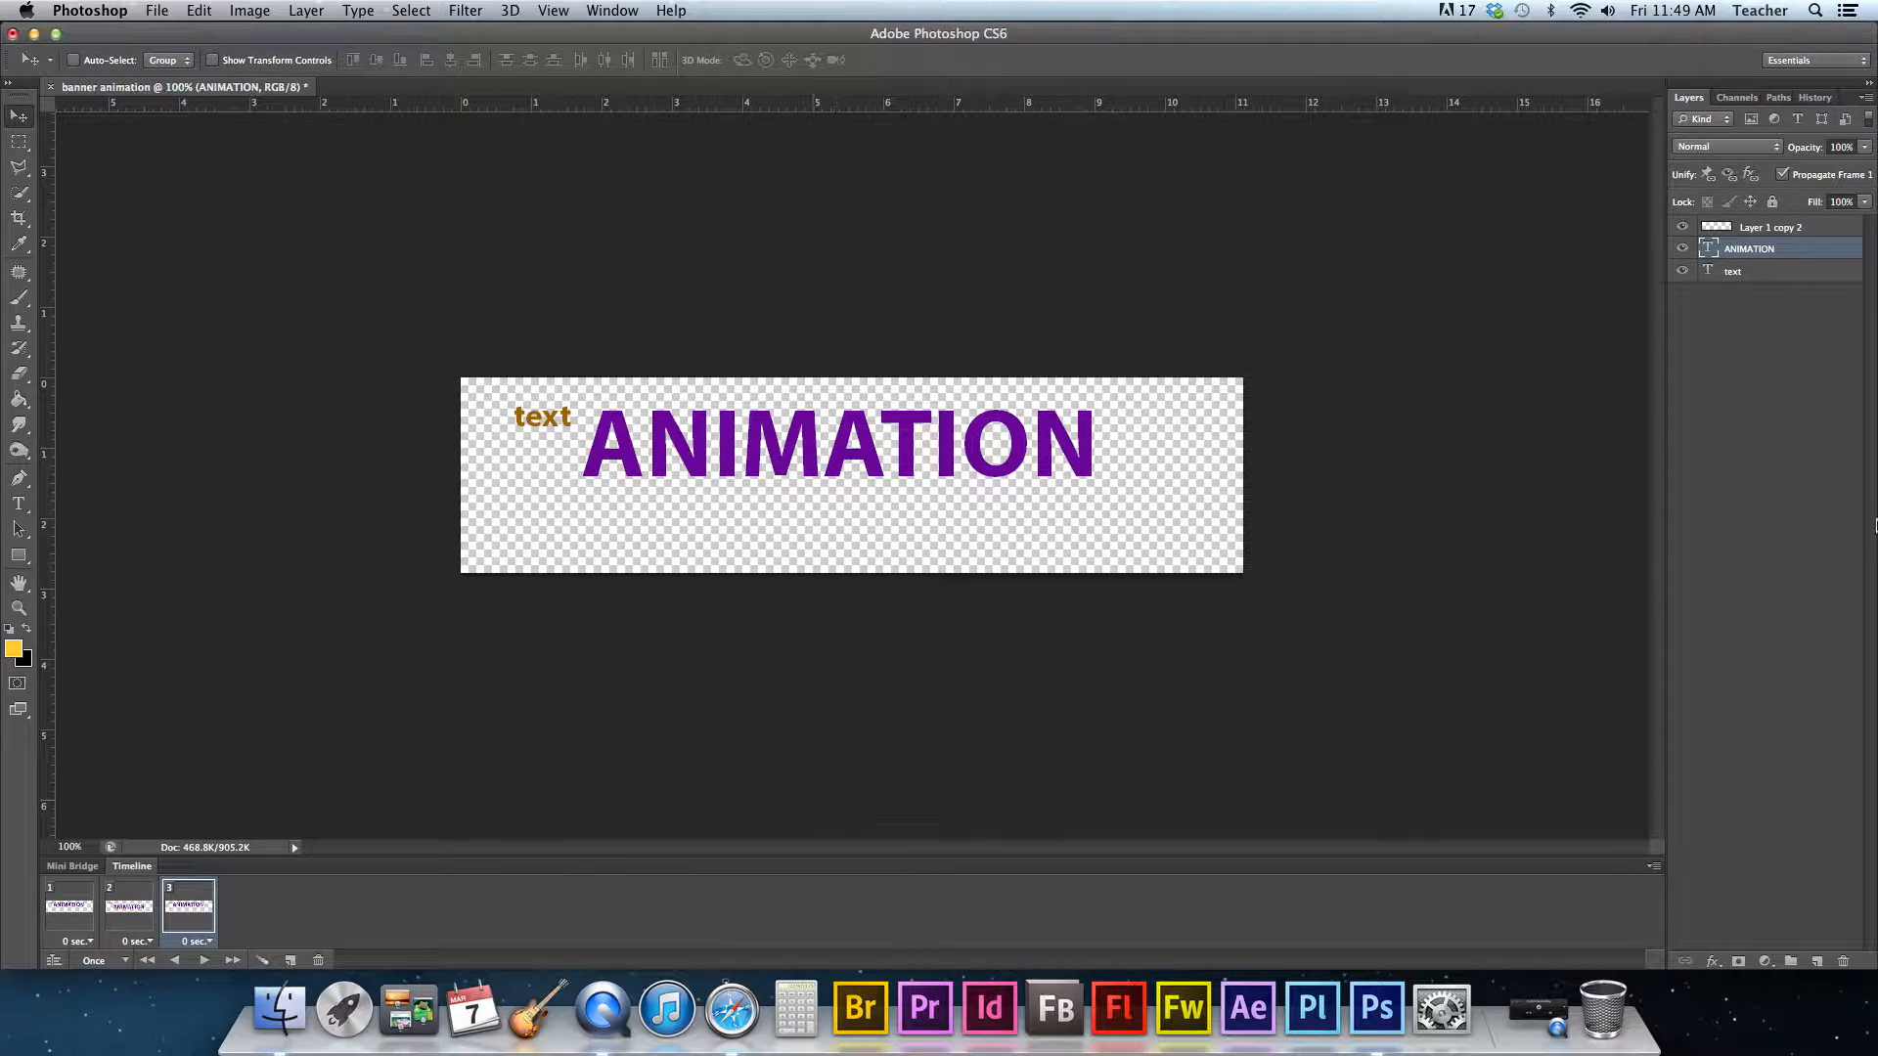
left_click(1772, 228)
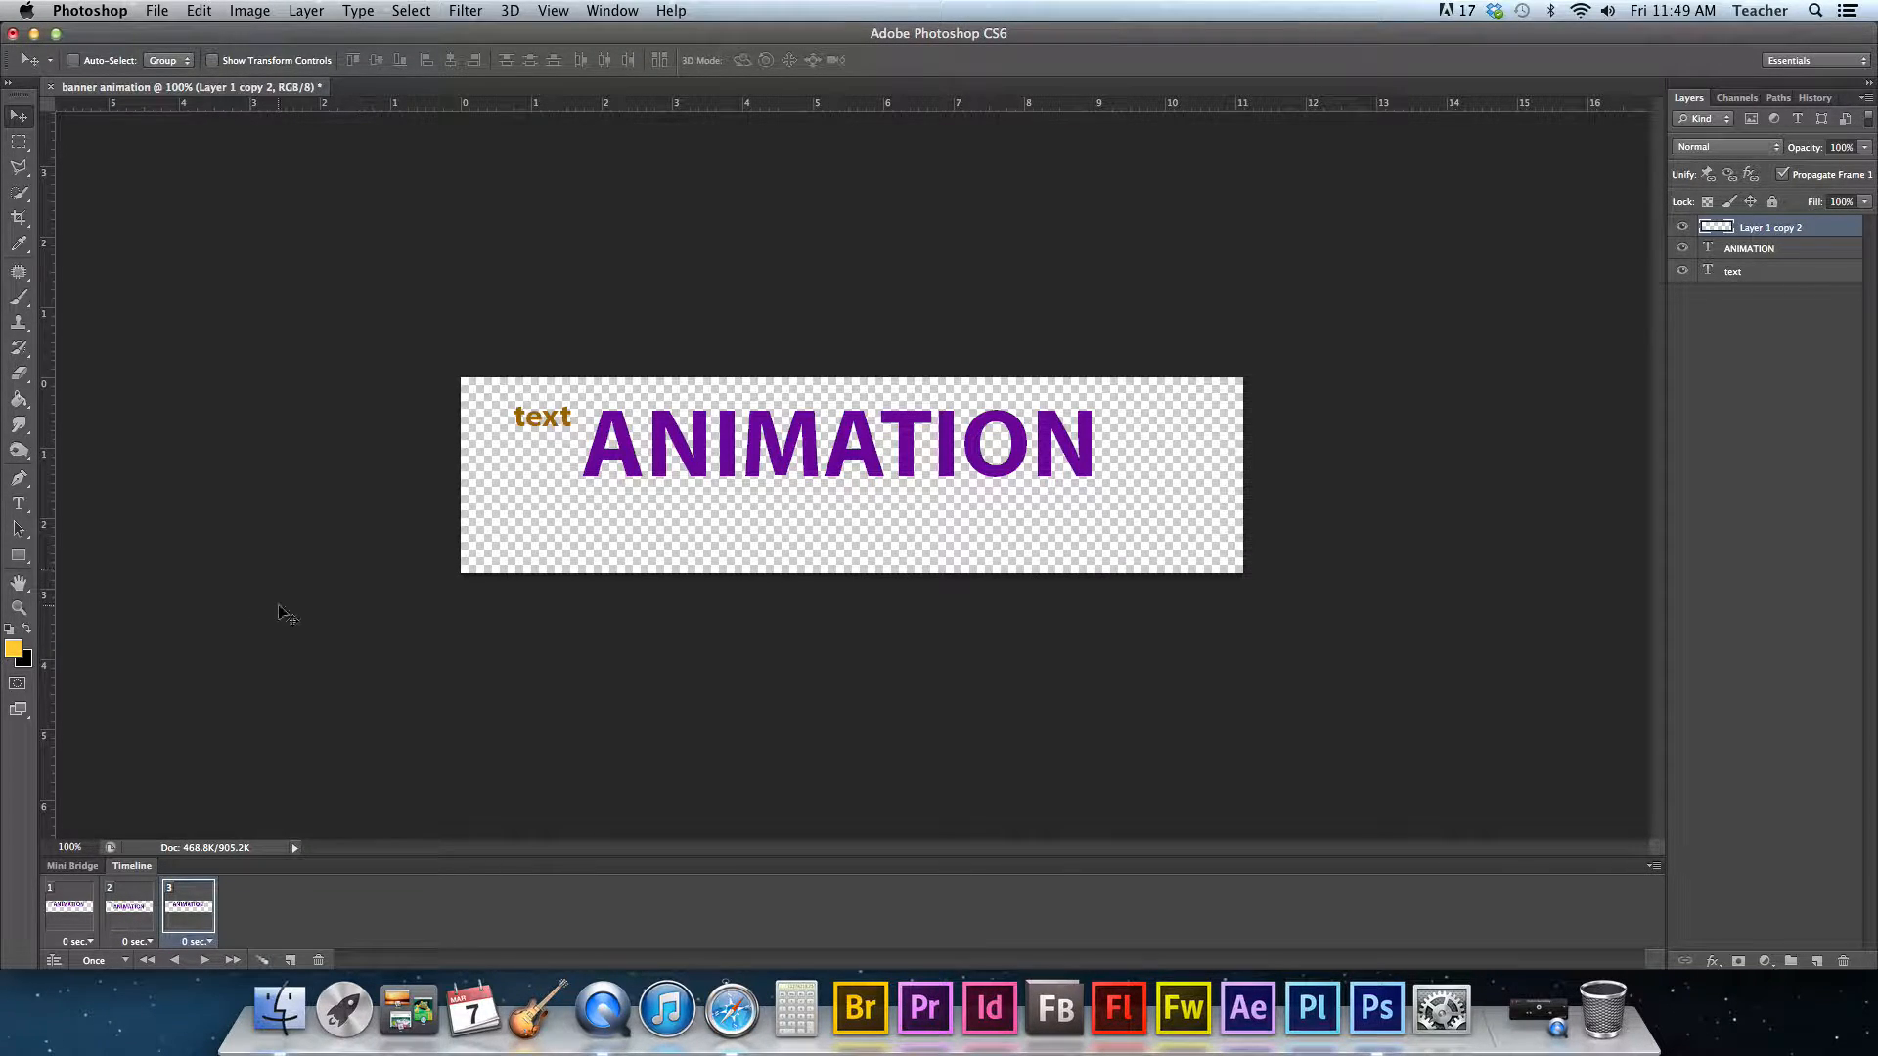
left_click(19, 503)
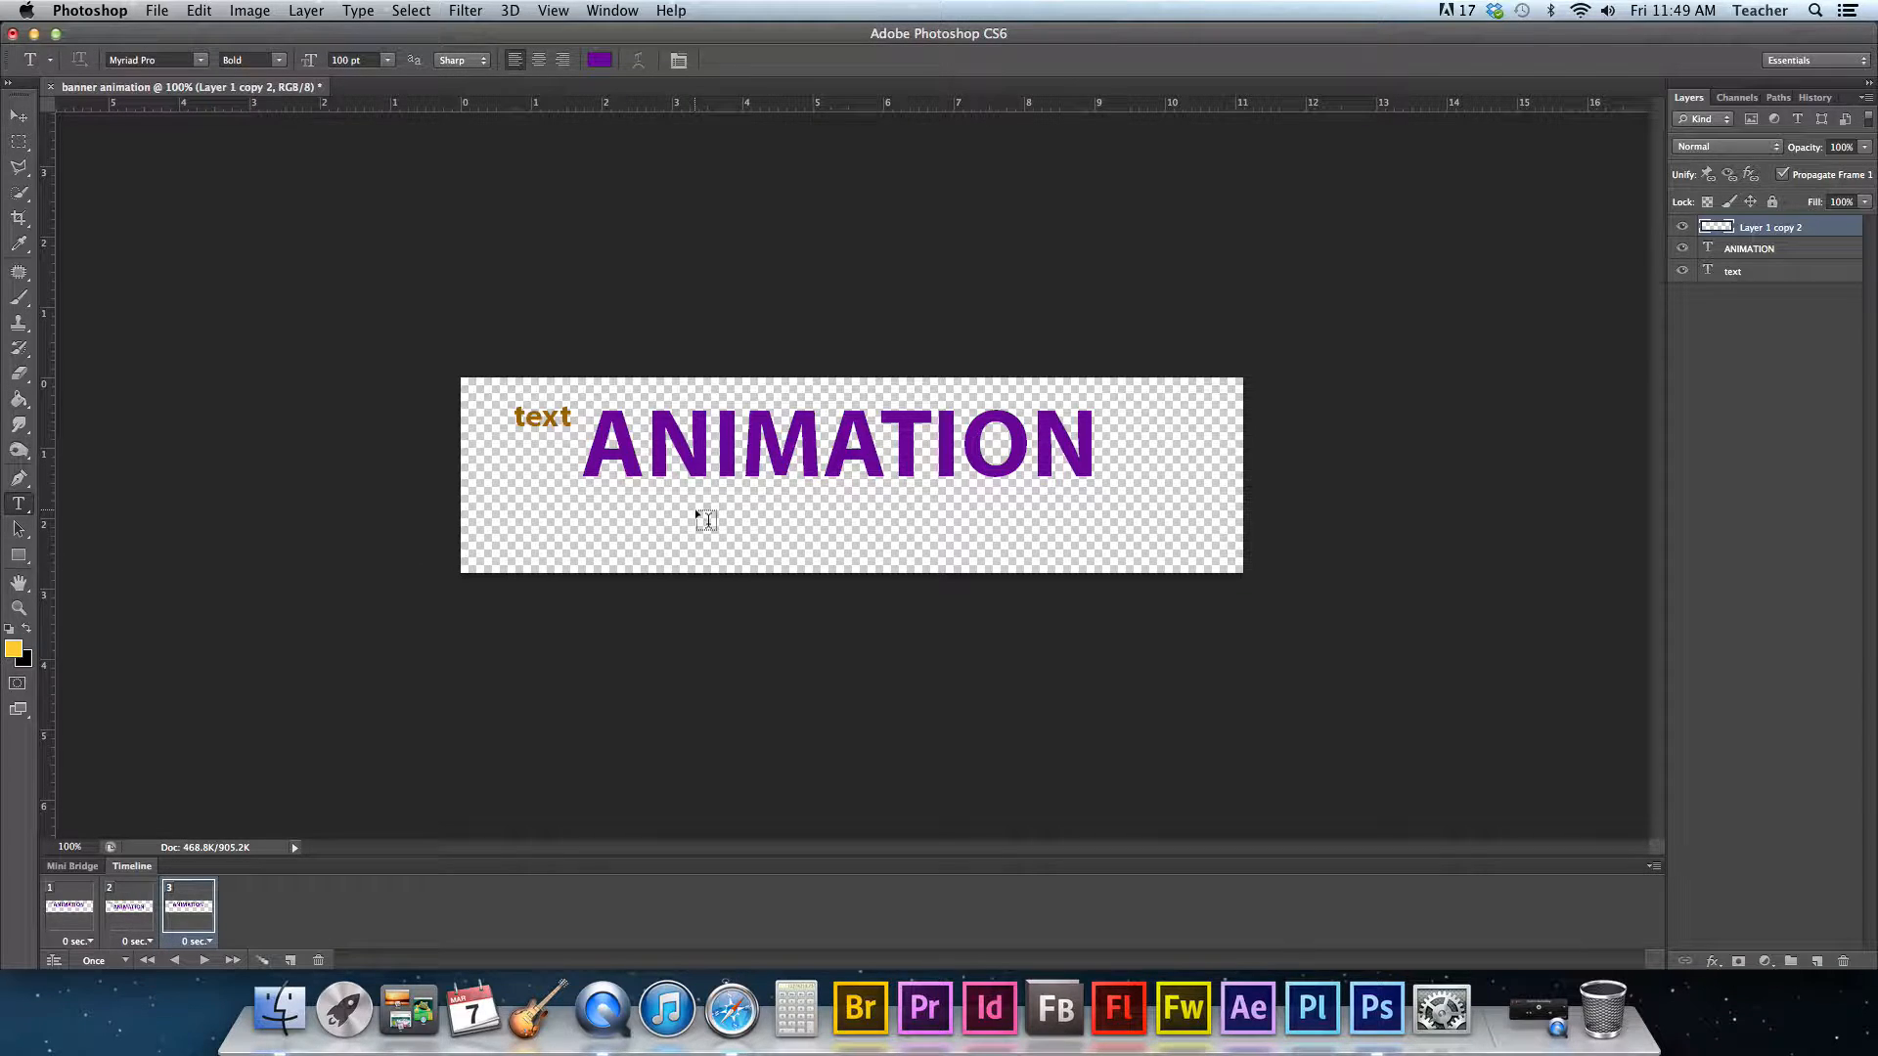
left_click(1011, 518)
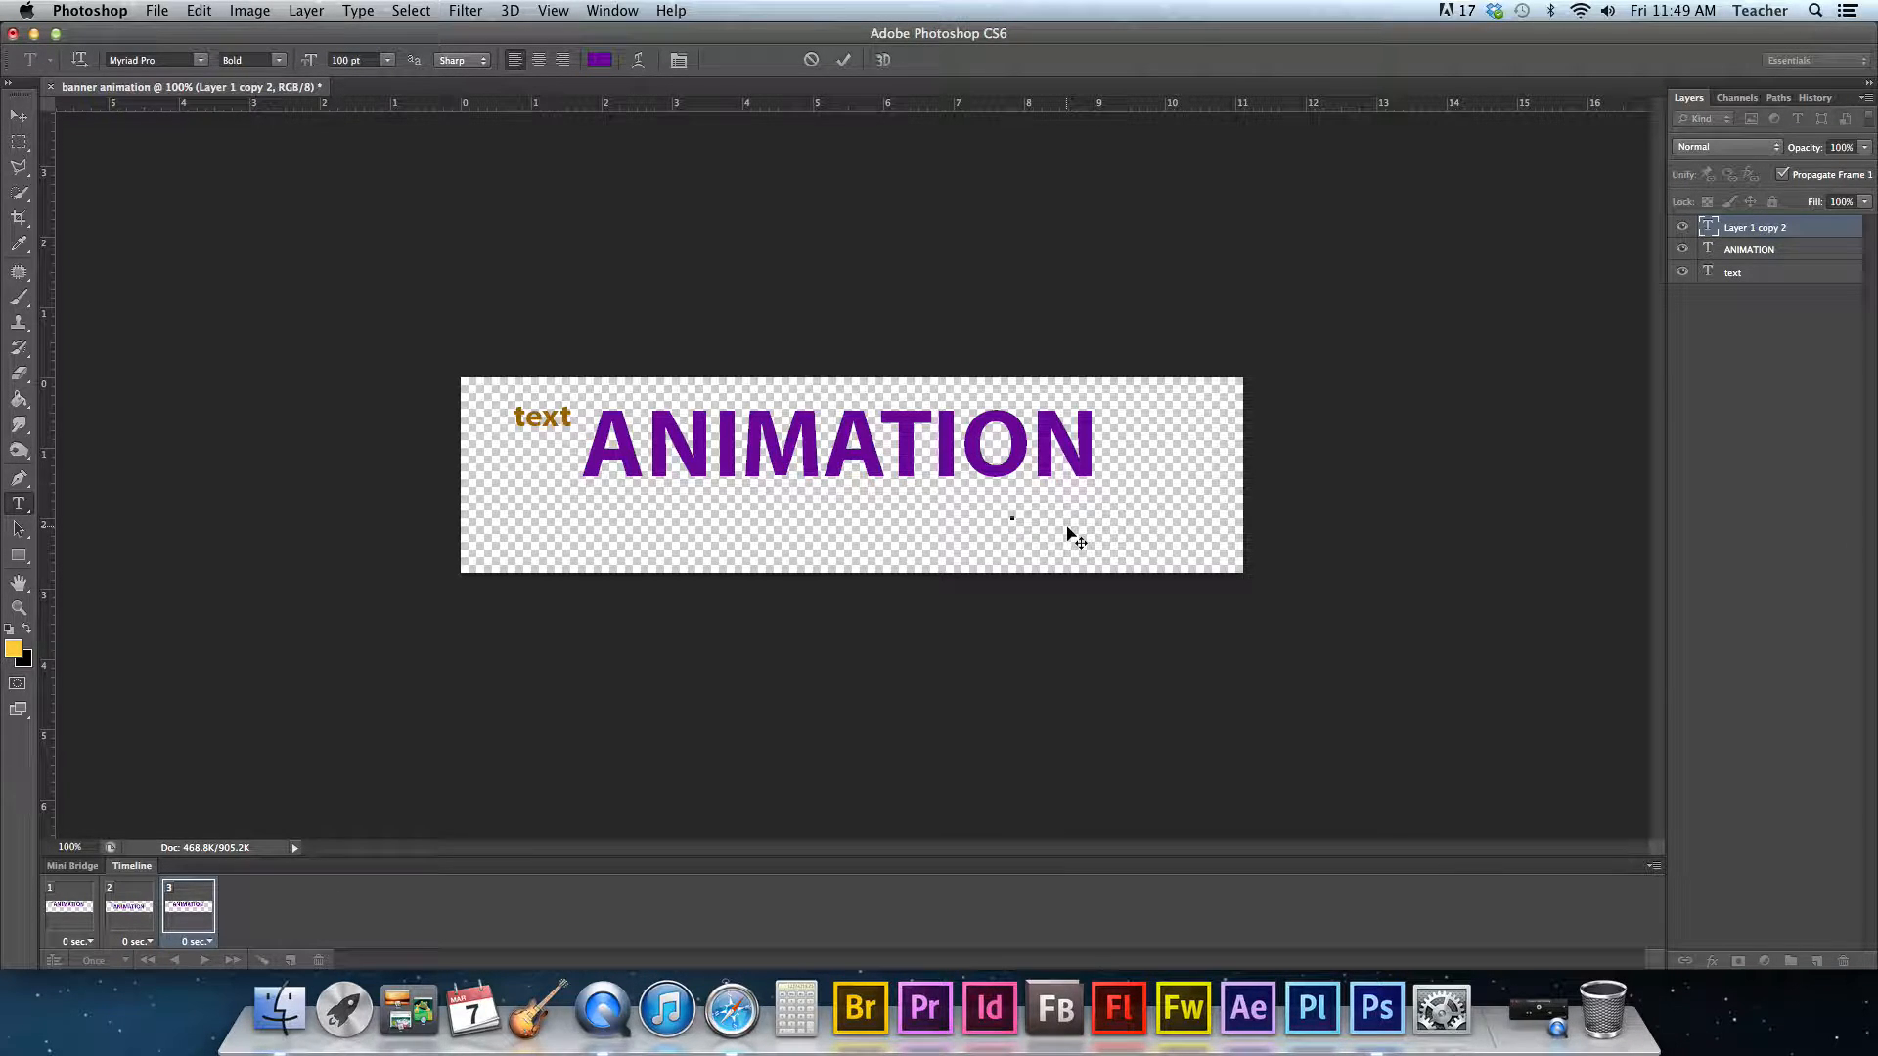
type("SAM")
type("PLE")
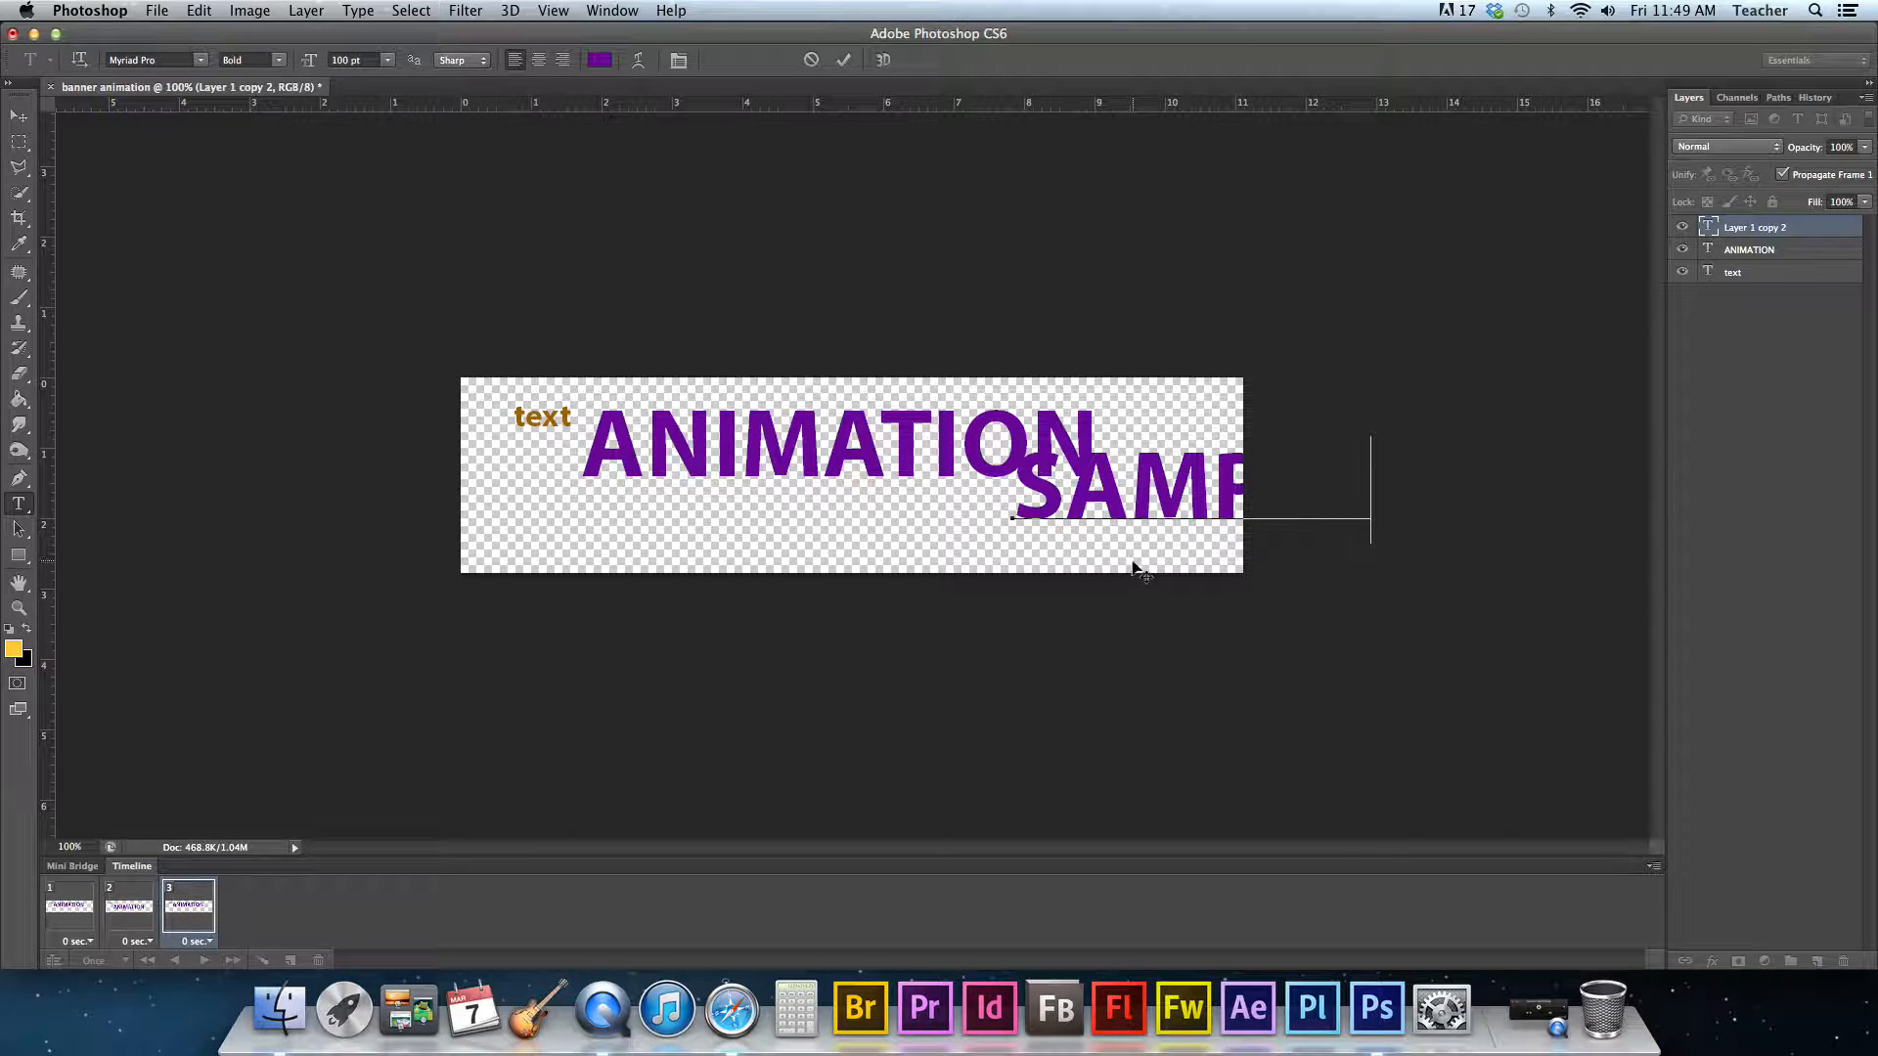
- Select all of the SAMPLE text and set its font size to 65 pt
key("super+a")
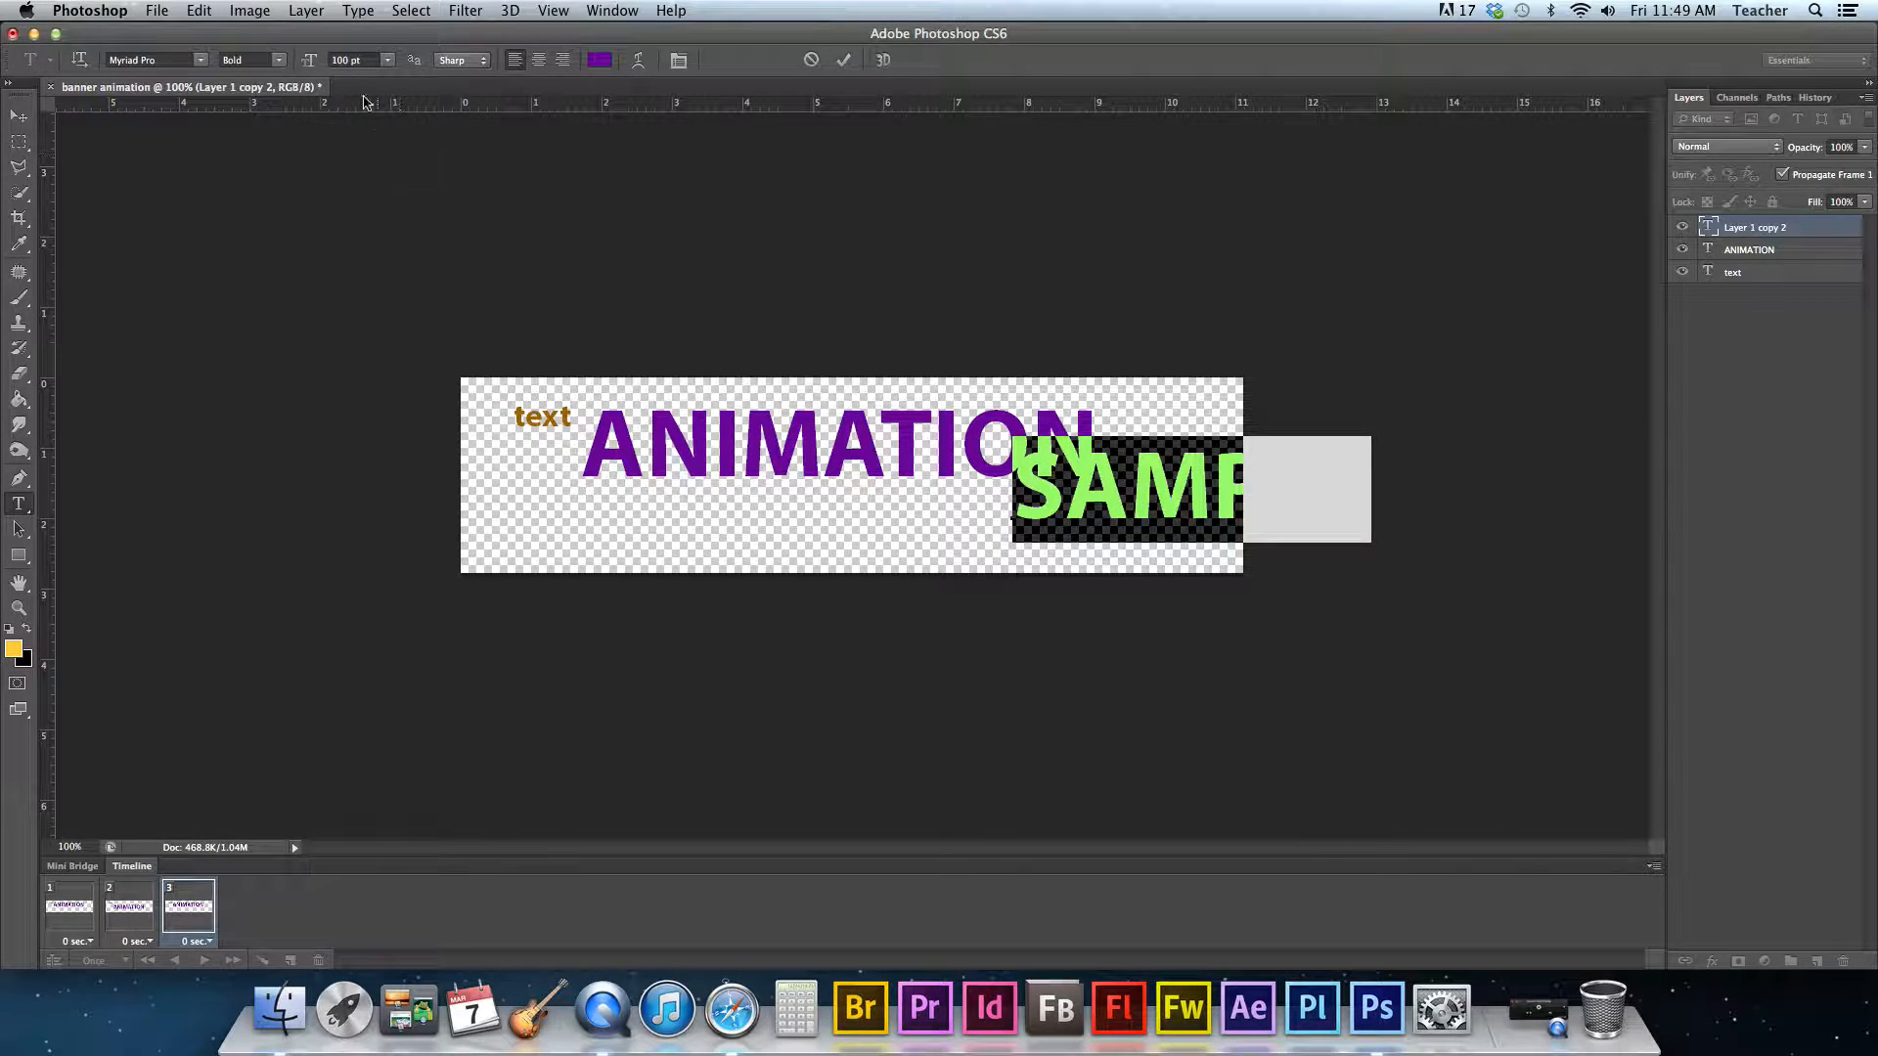
left_click(350, 62)
type("65")
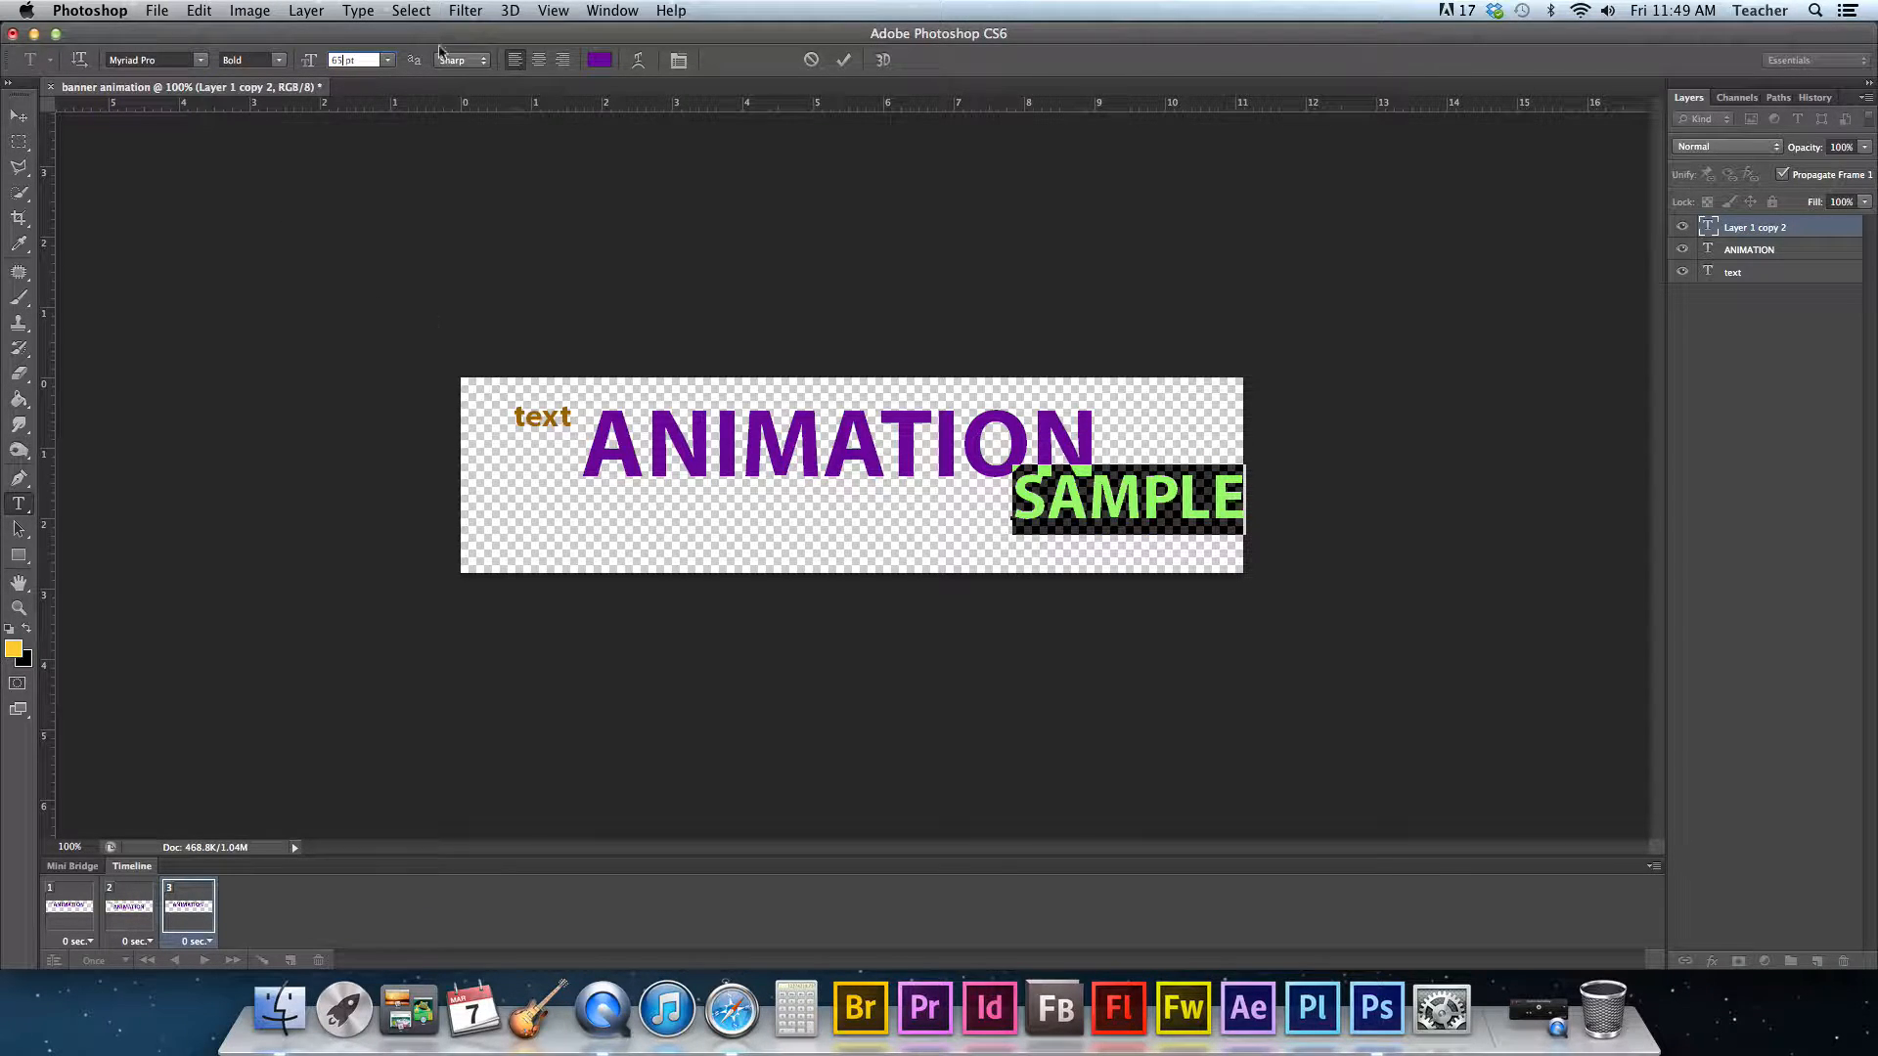
- Change the SAMPLE text colour to green #009900
left_click(600, 60)
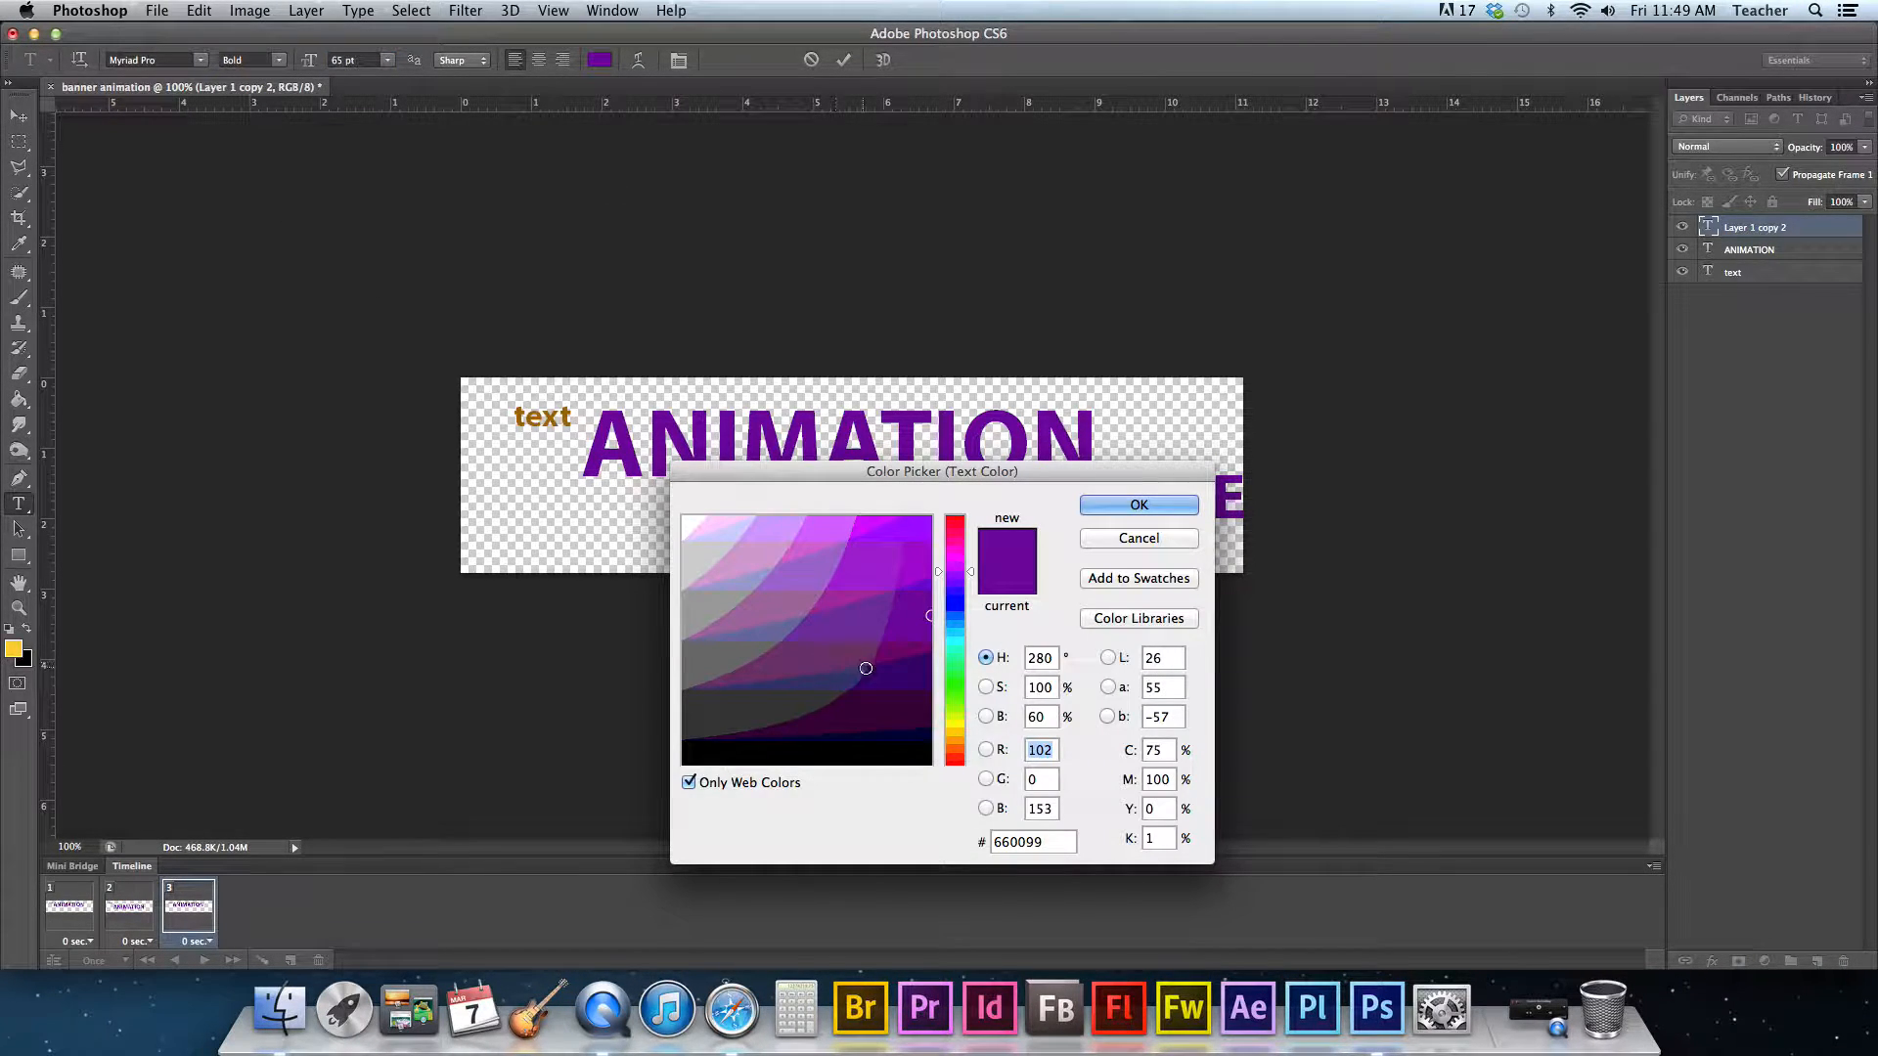
left_click(946, 690)
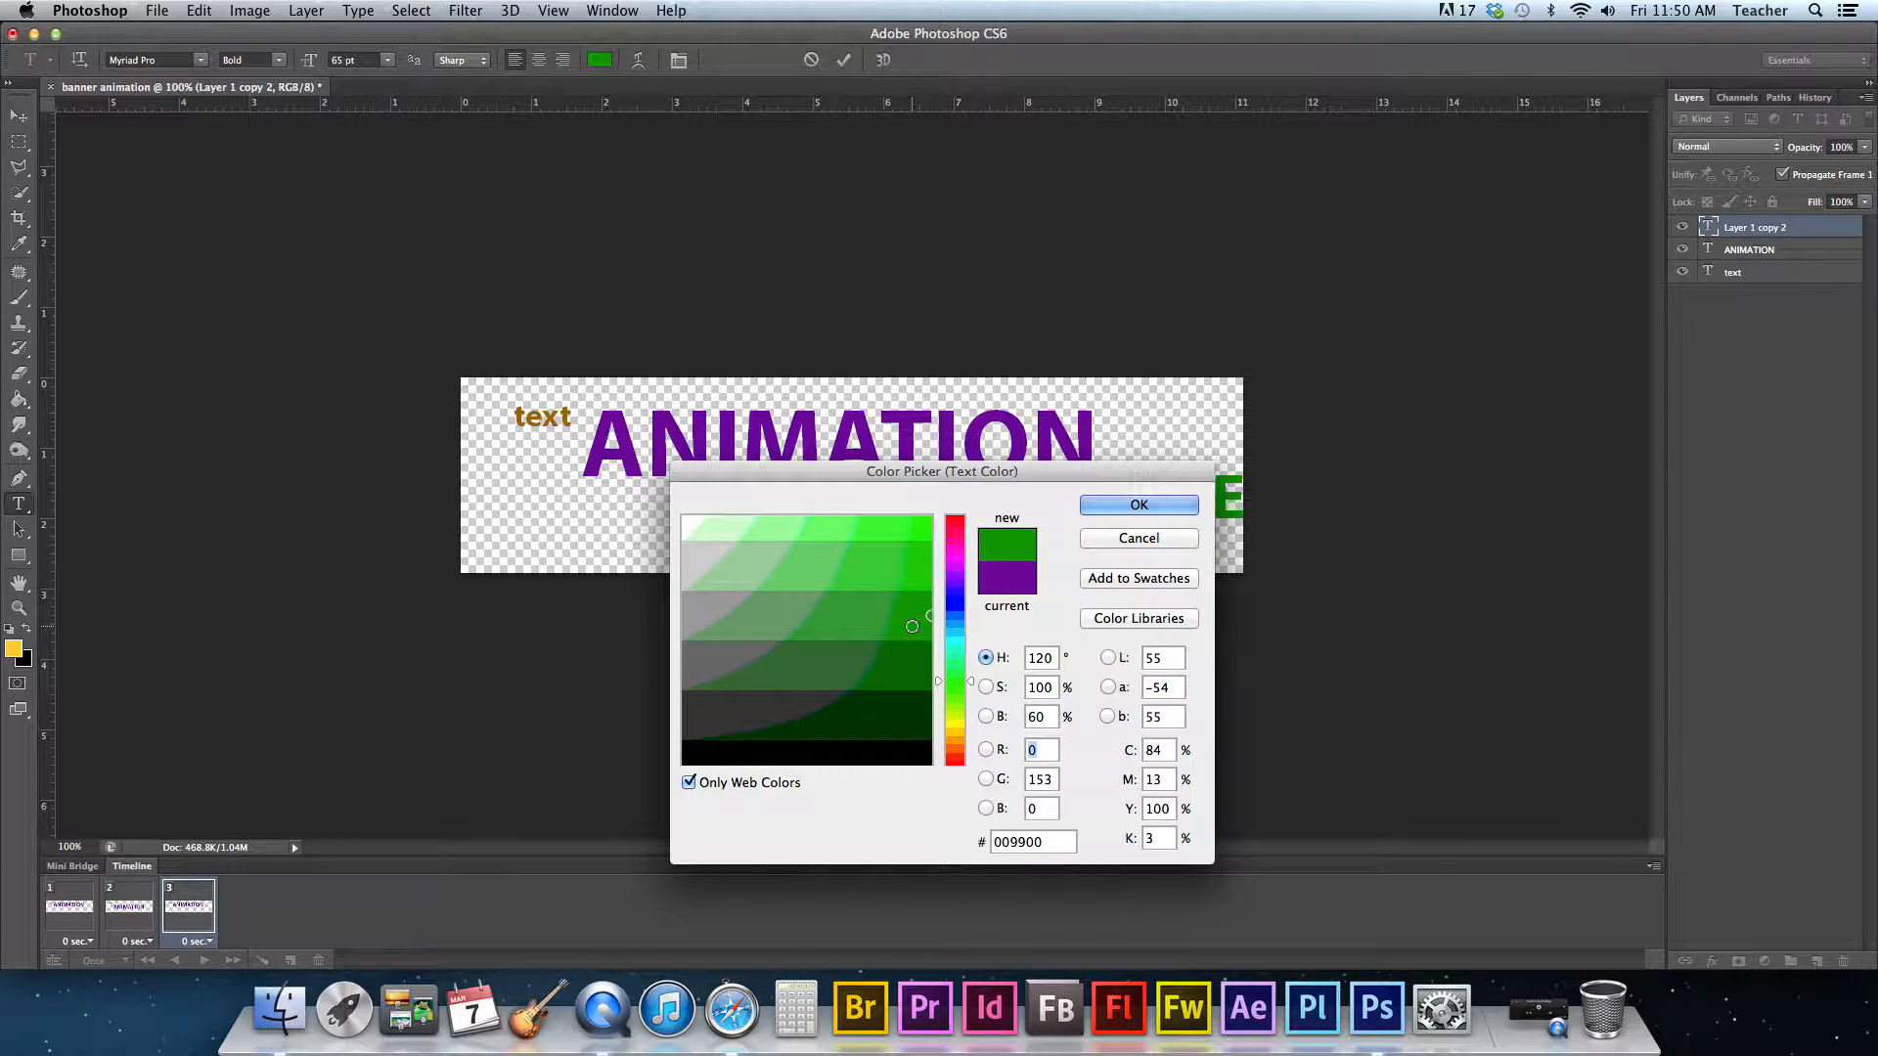
left_click(1105, 505)
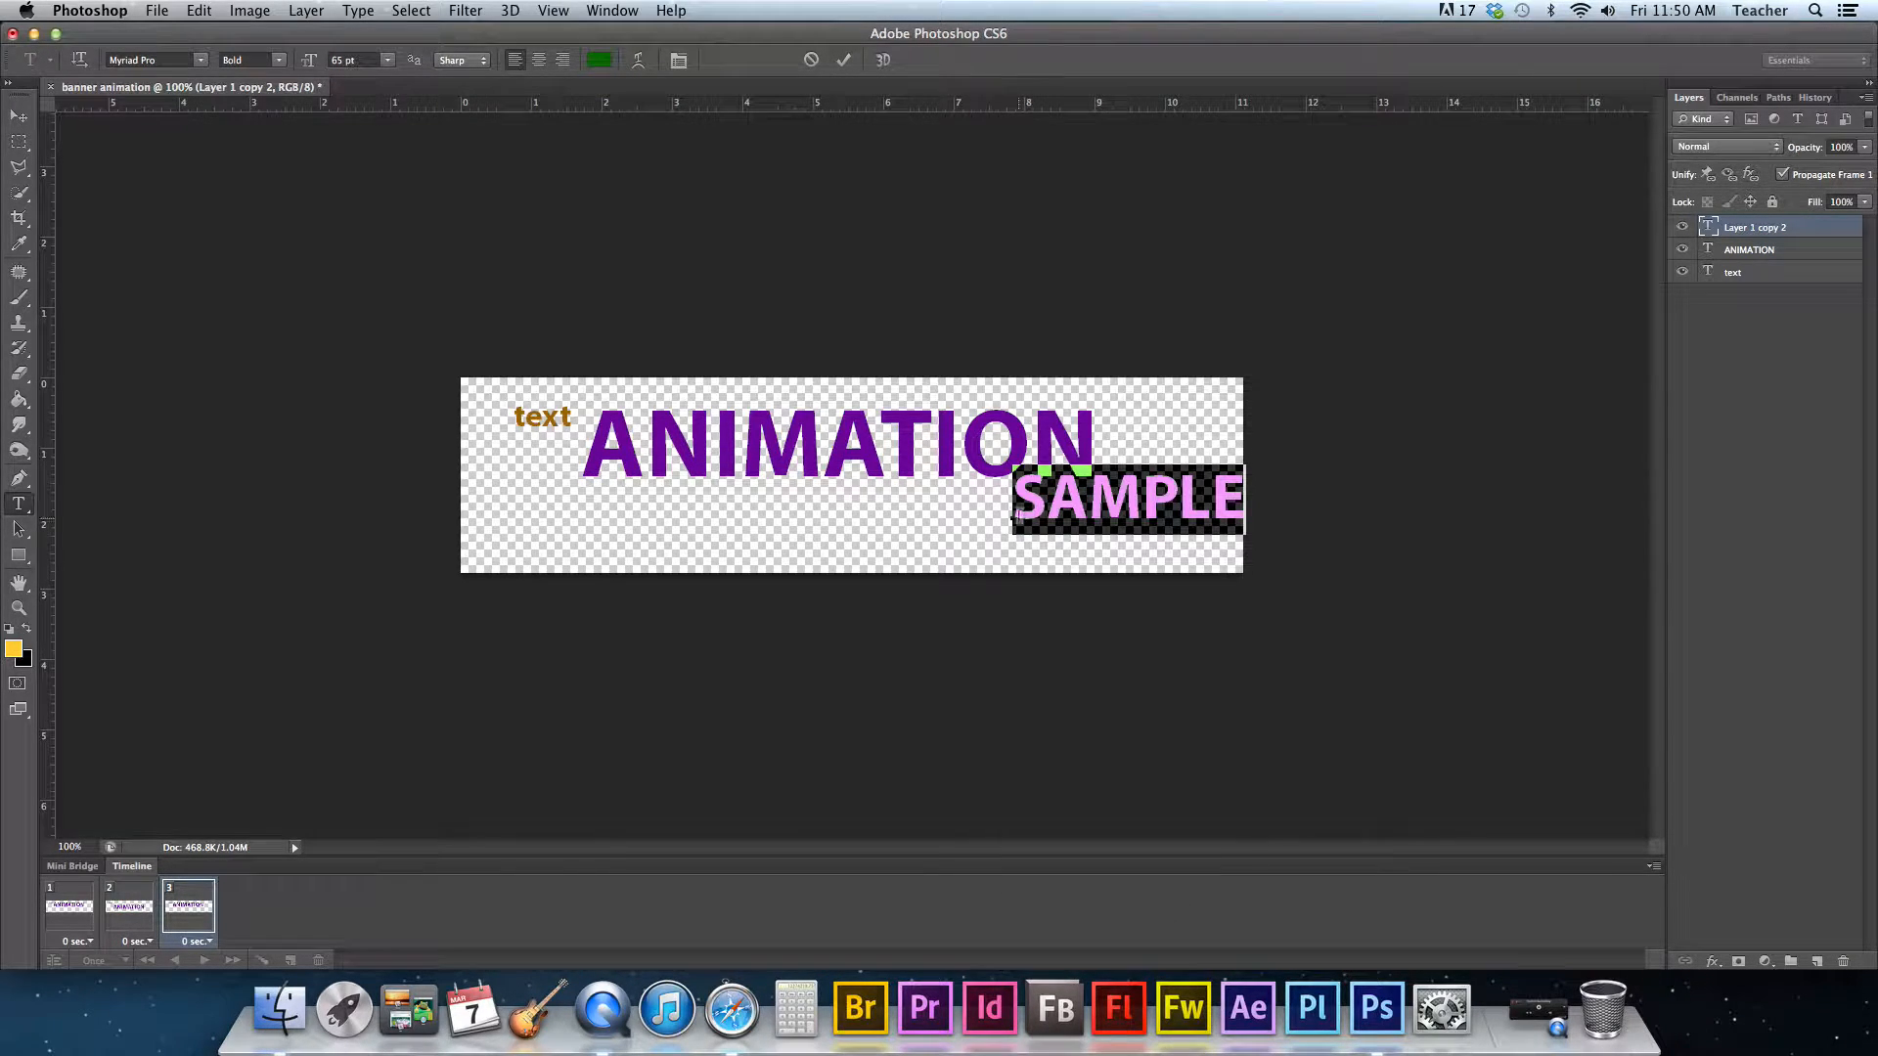
- Move the SAMPLE text toward the banner's lower-right corner and commit it with the Move tool
left_click_drag(988, 551, 914, 568)
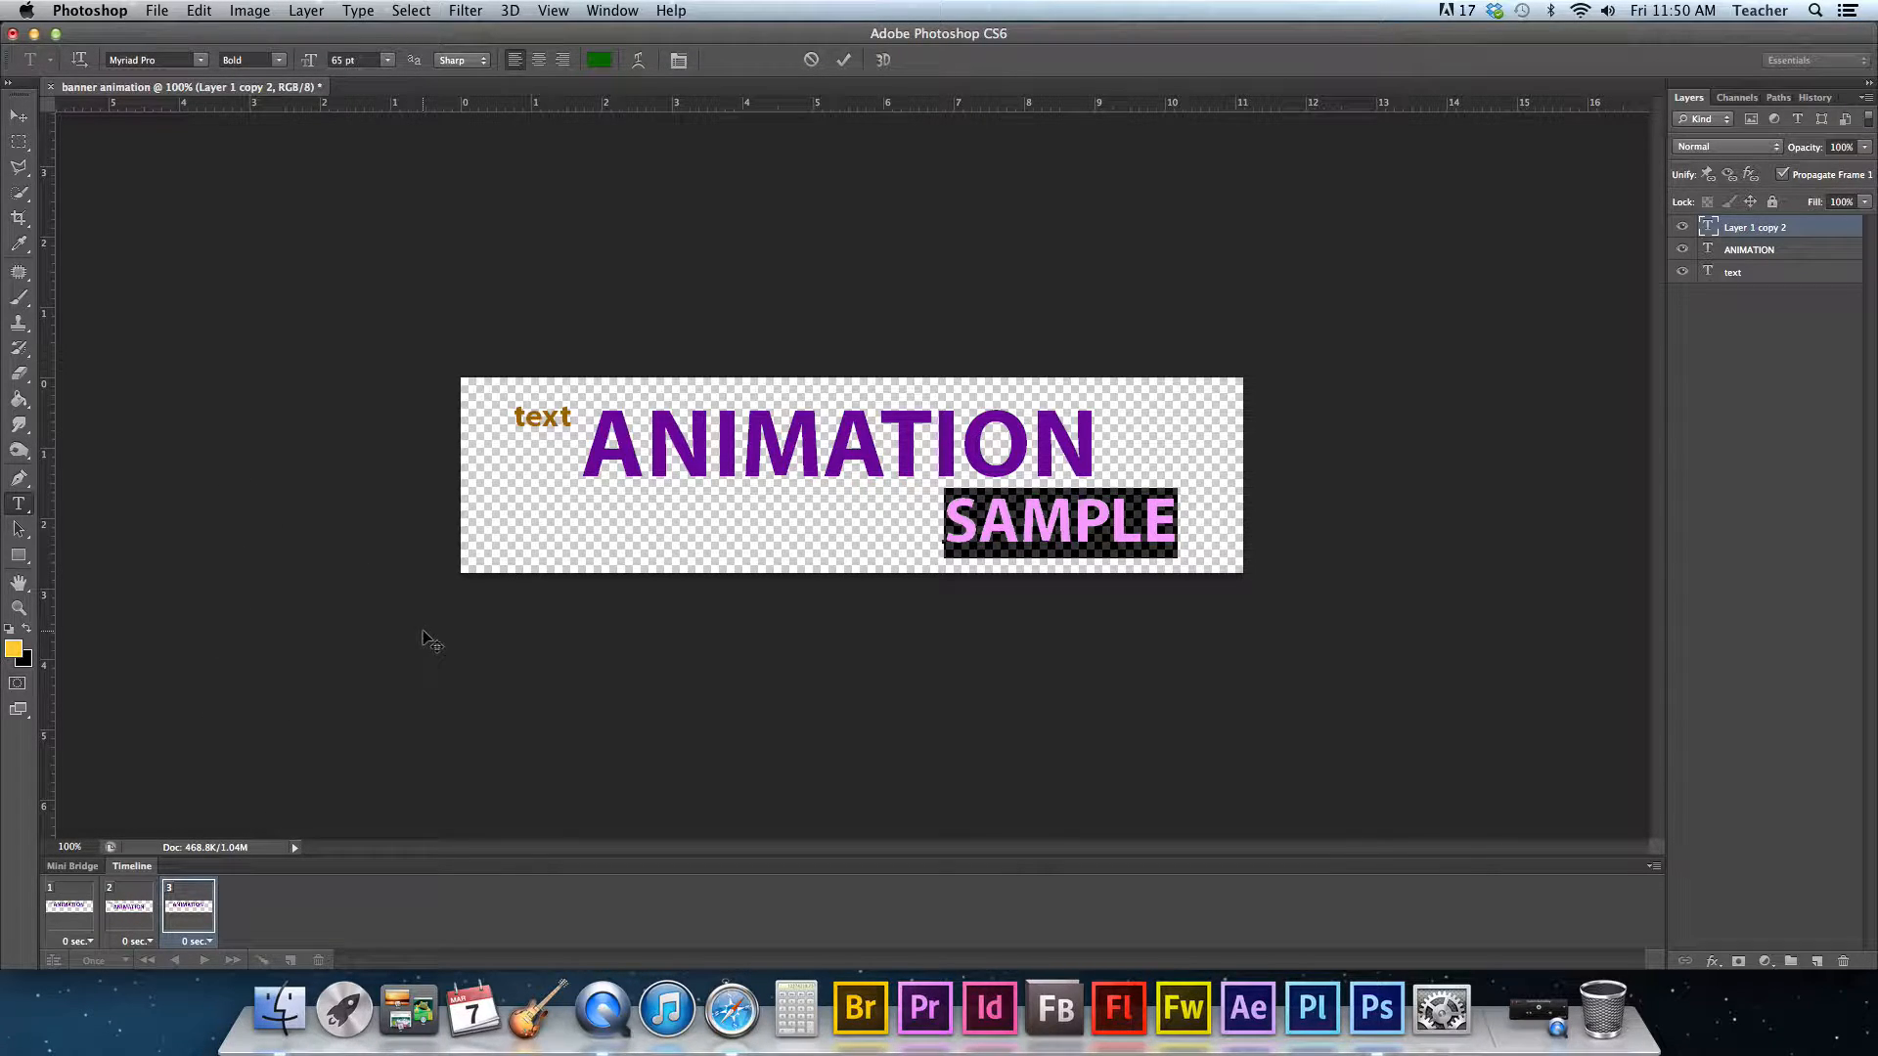
left_click(20, 117)
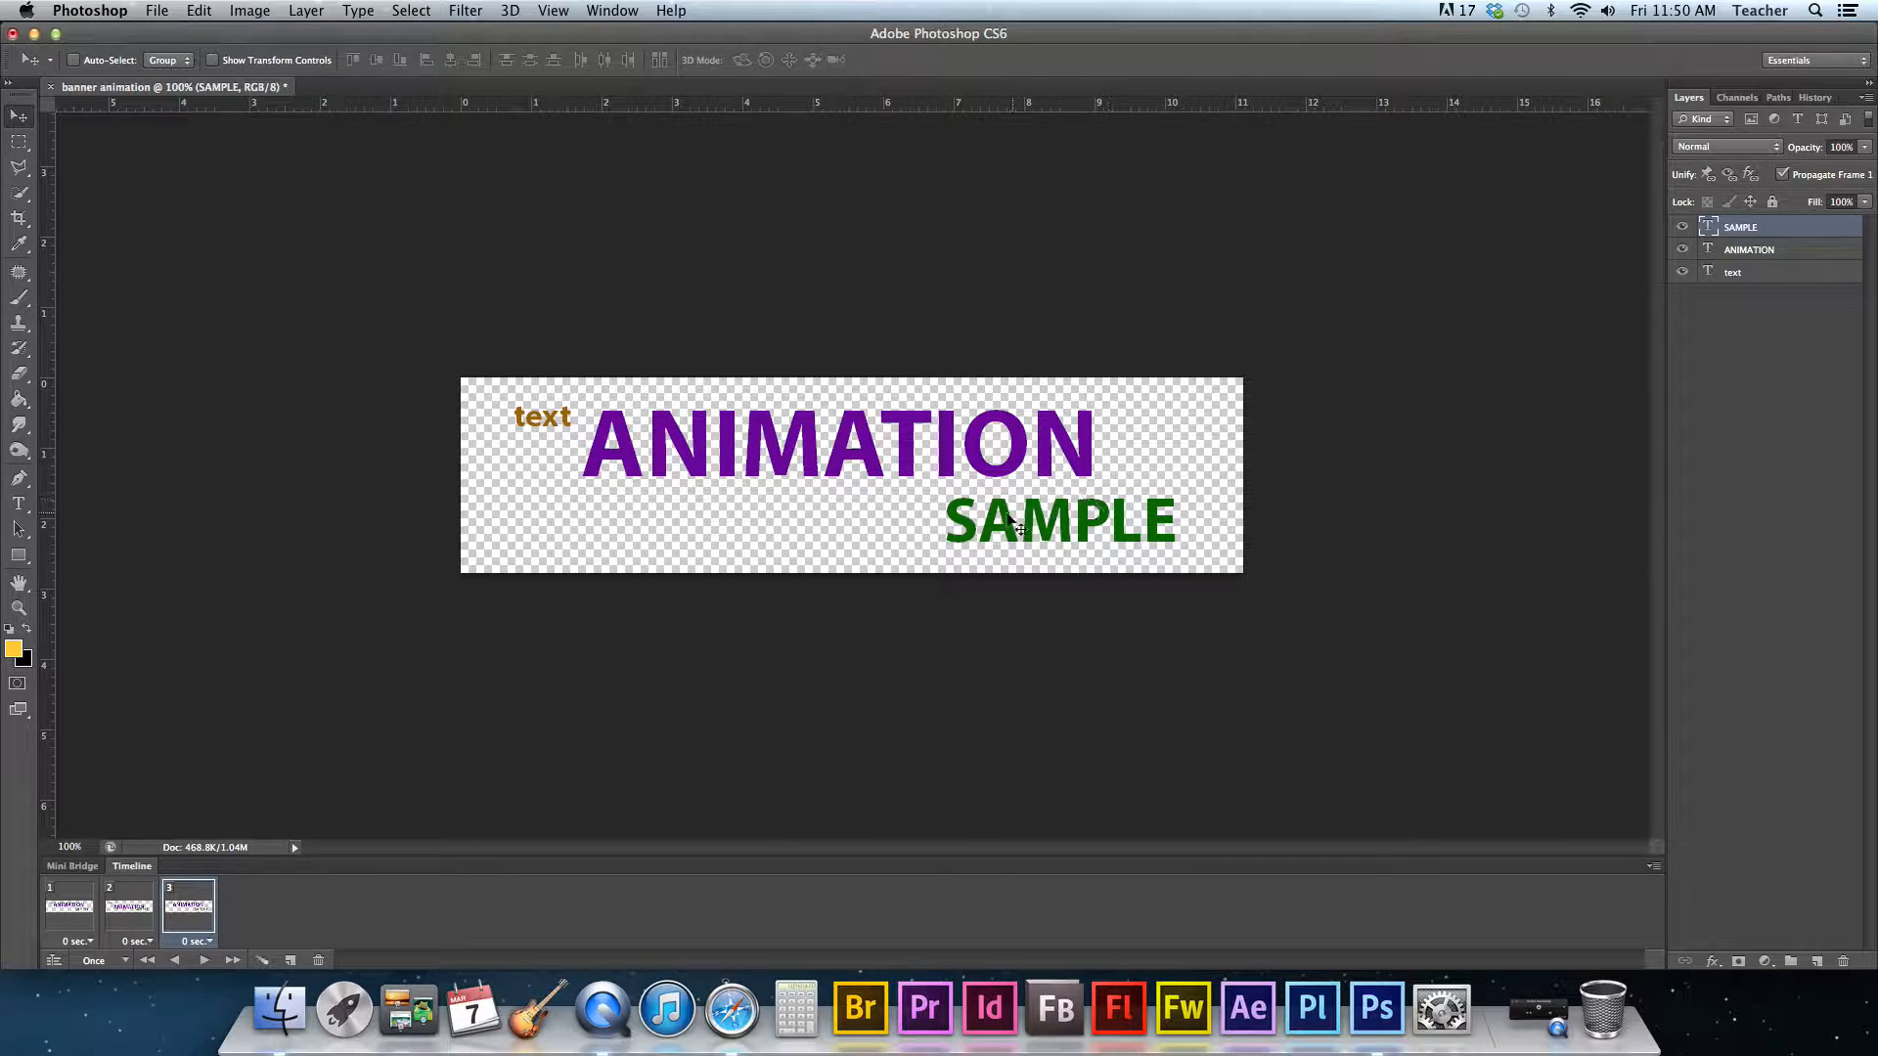
- On frame 3, hide the text, ANIMATION and SAMPLE layers
left_click(1681, 274)
left_click(1792, 283)
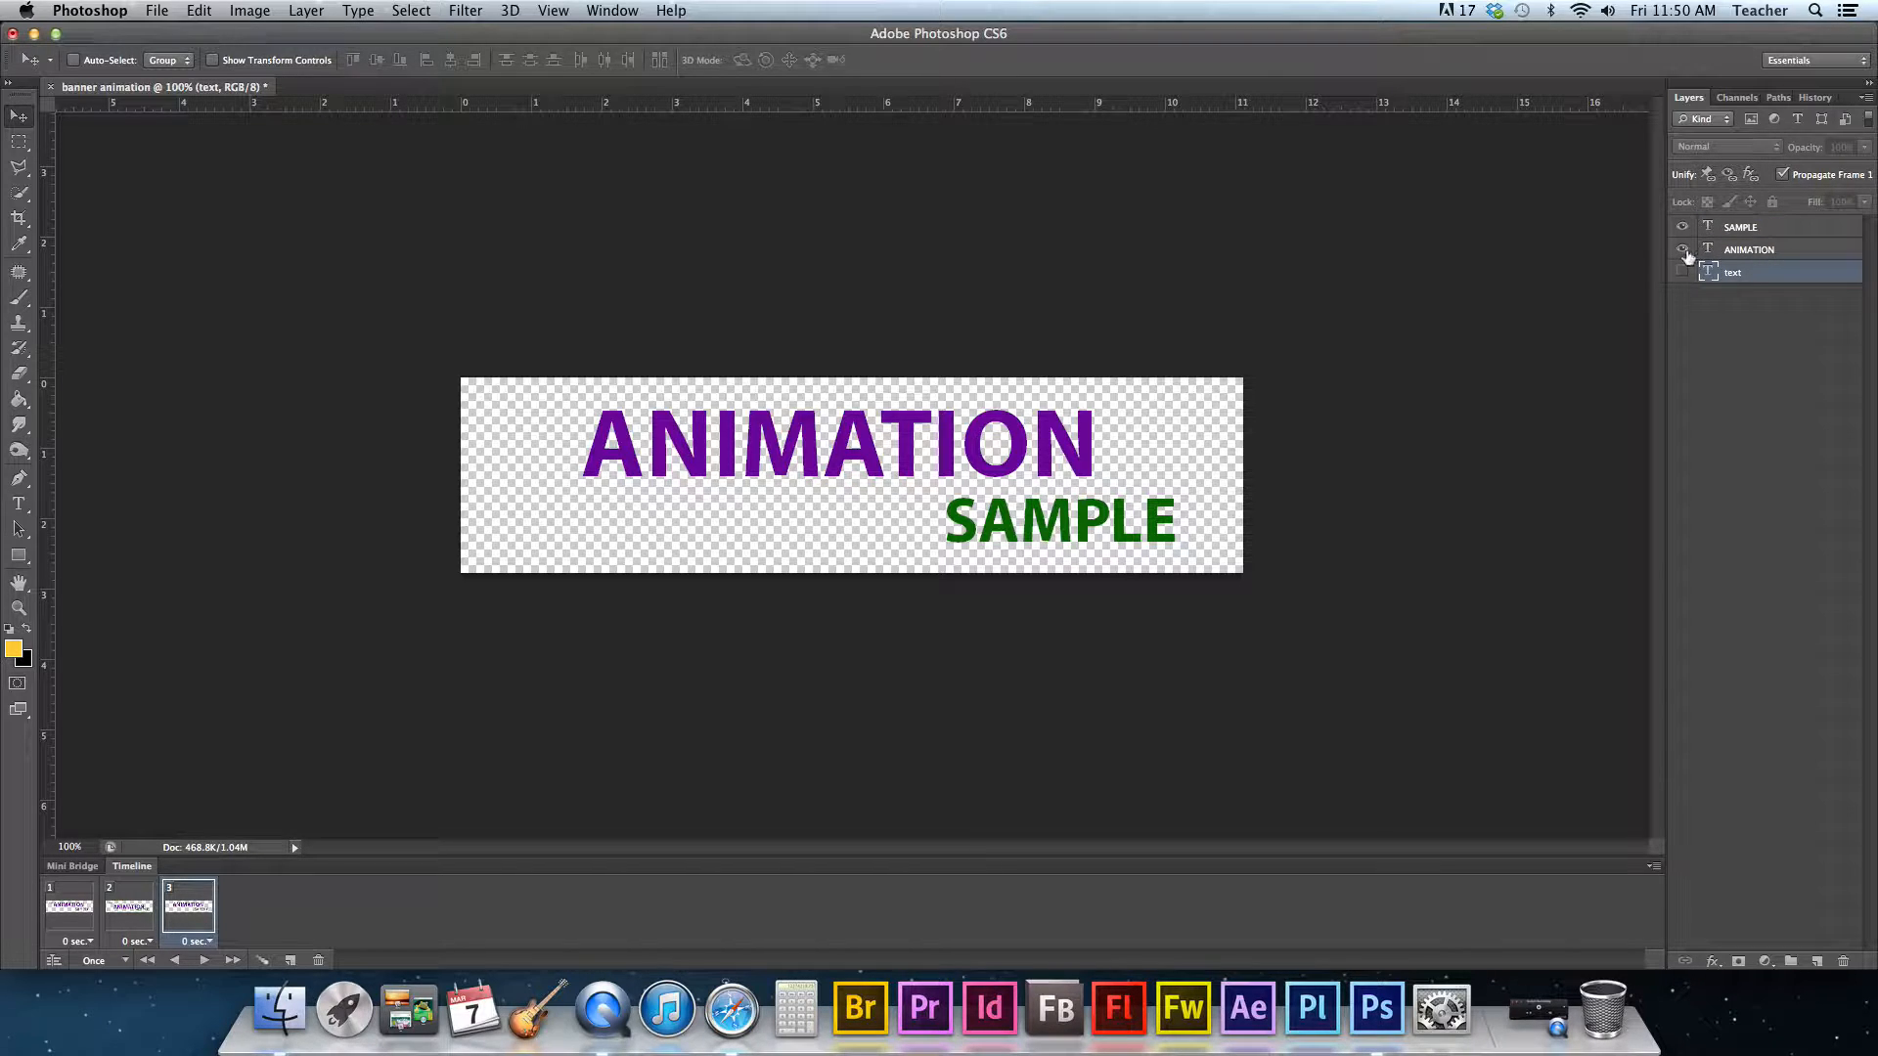
left_click(1684, 250)
left_click(1770, 252)
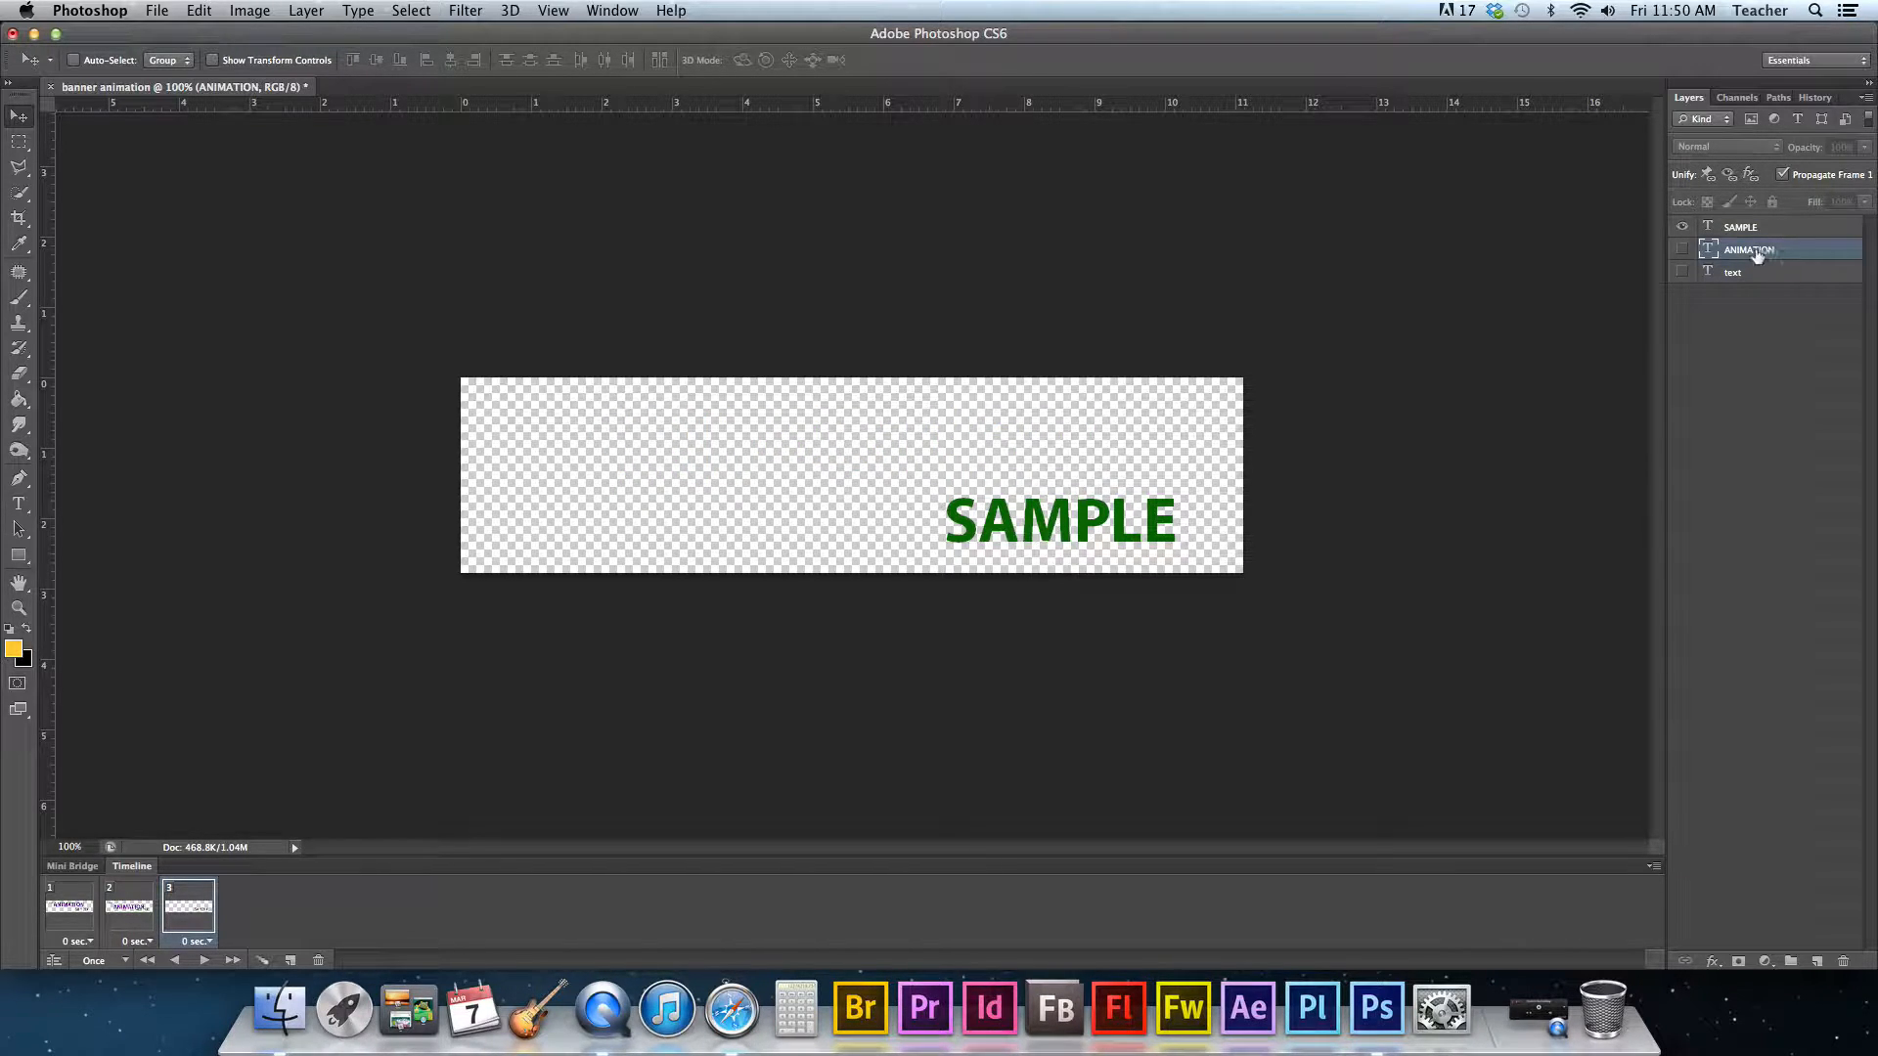
left_click(1684, 230)
left_click(1773, 230)
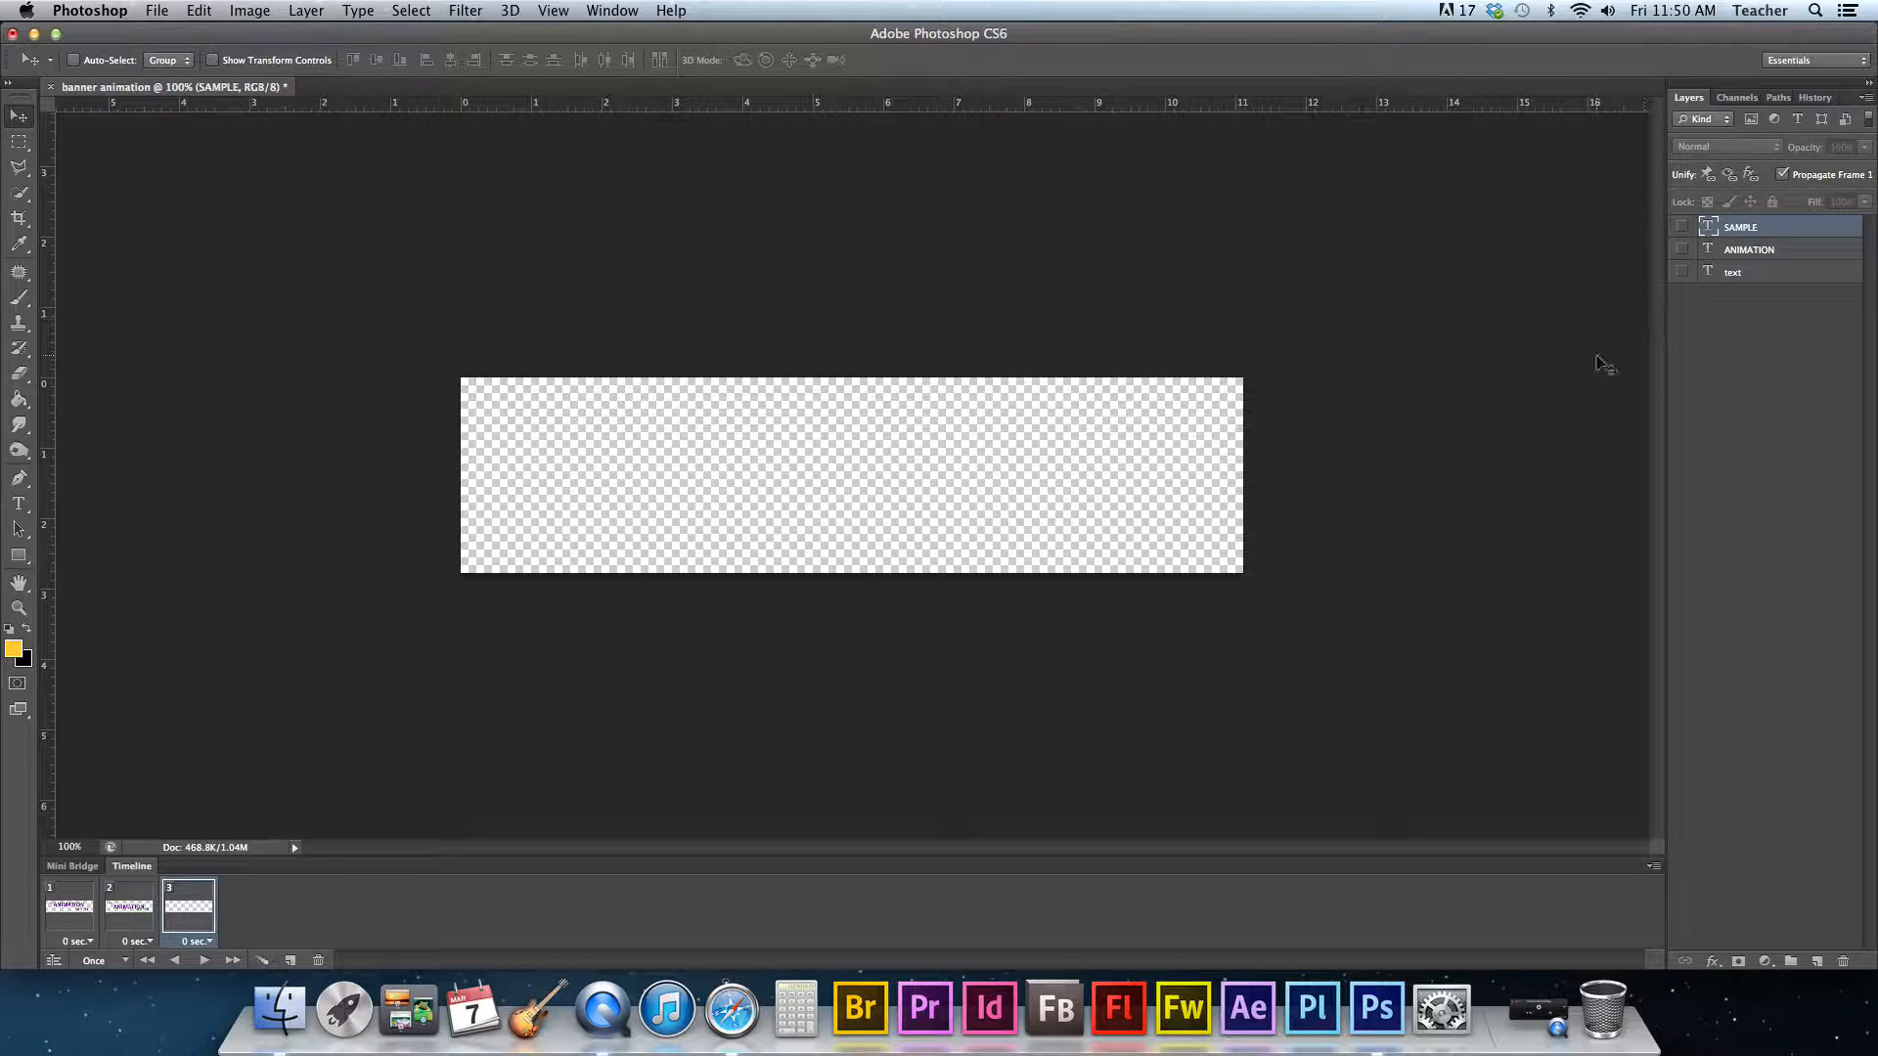
- On frame 1, hide the ANIMATION and SAMPLE layers so only the text layer is visible
left_click(79, 923)
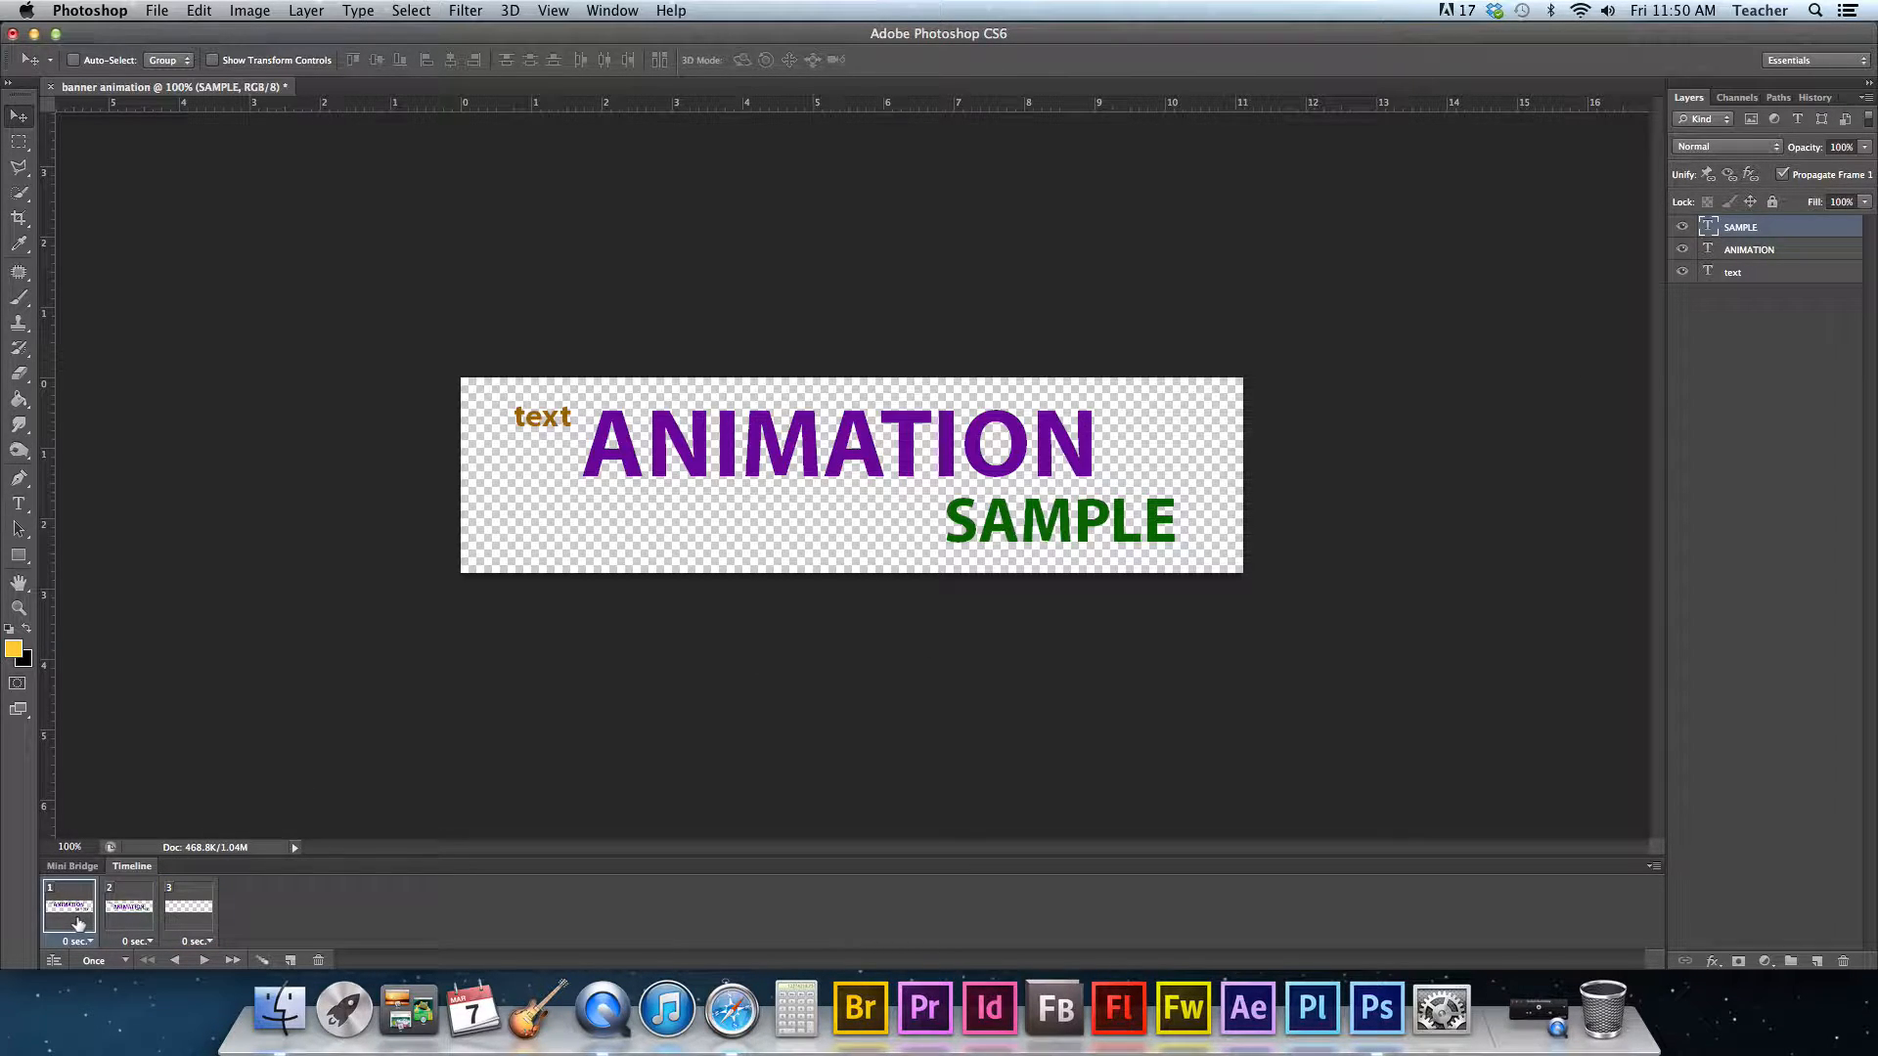
left_click(1682, 273)
left_click(1683, 249)
left_click(1683, 228)
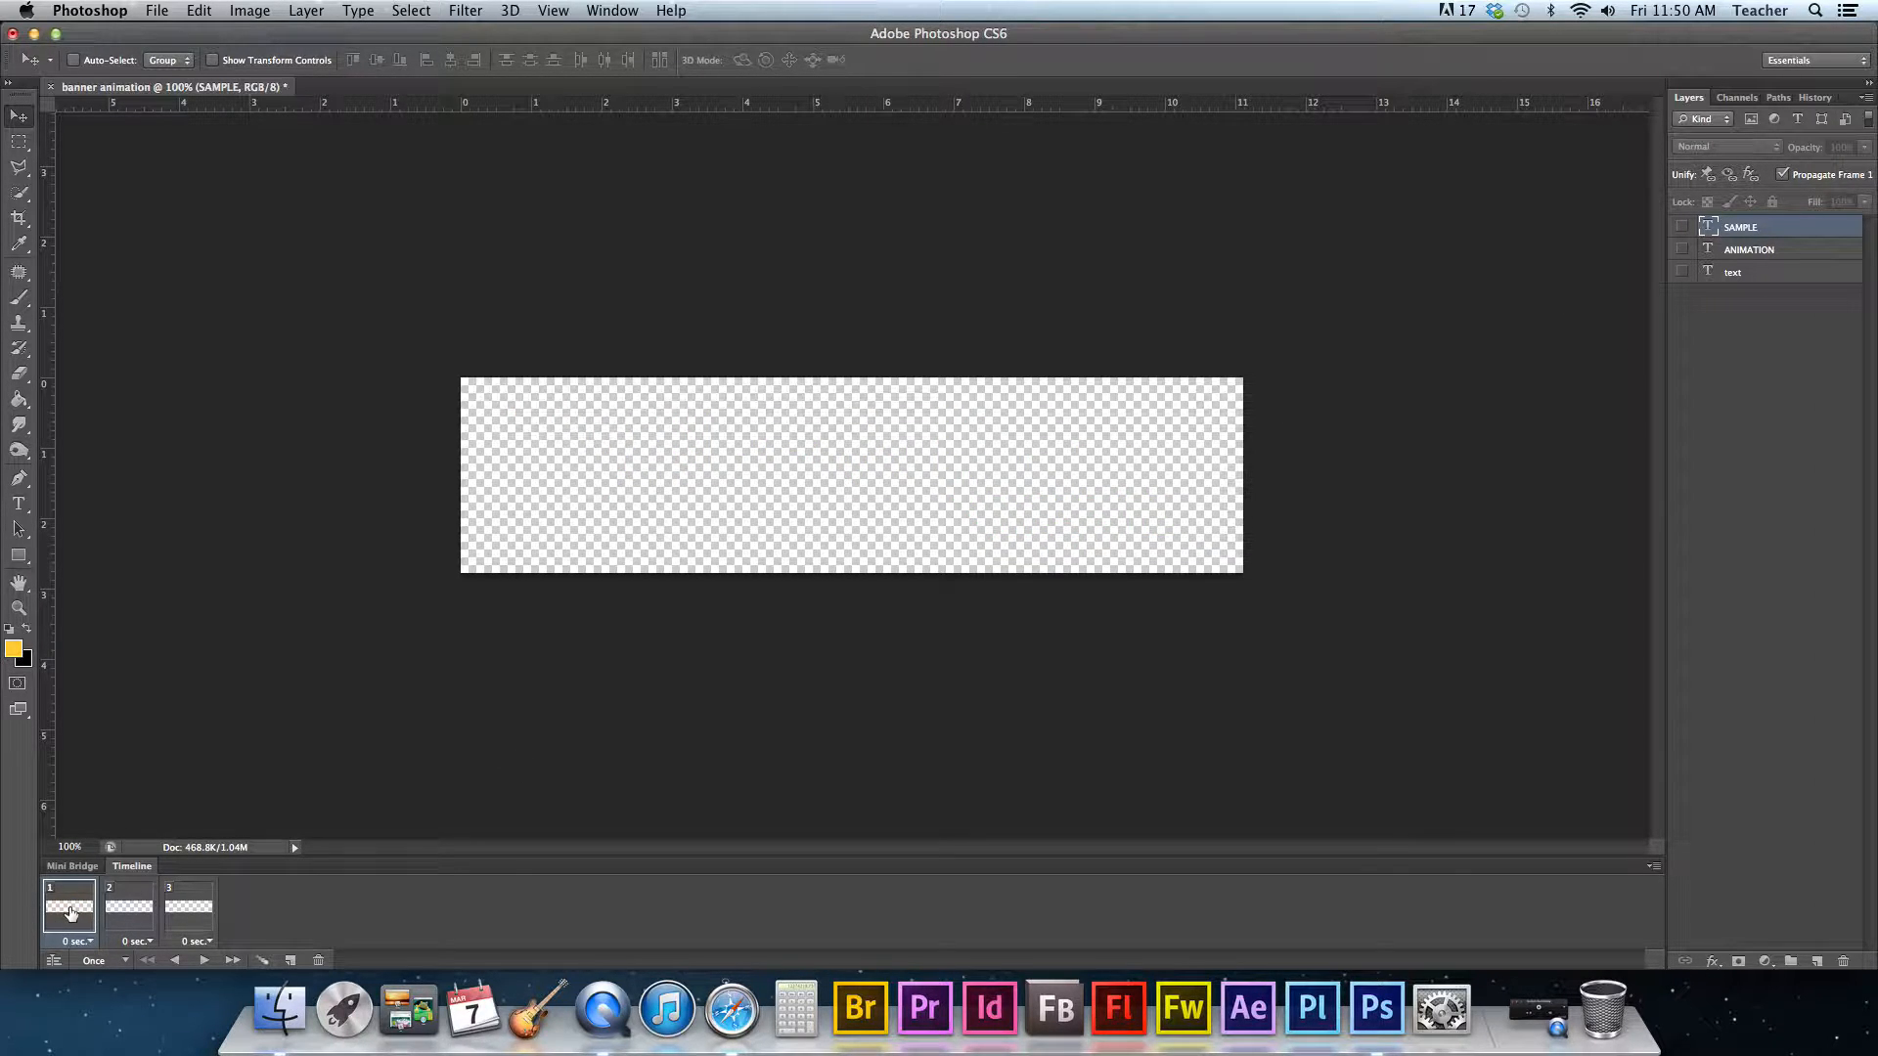
left_click(1751, 273)
left_click(1683, 274)
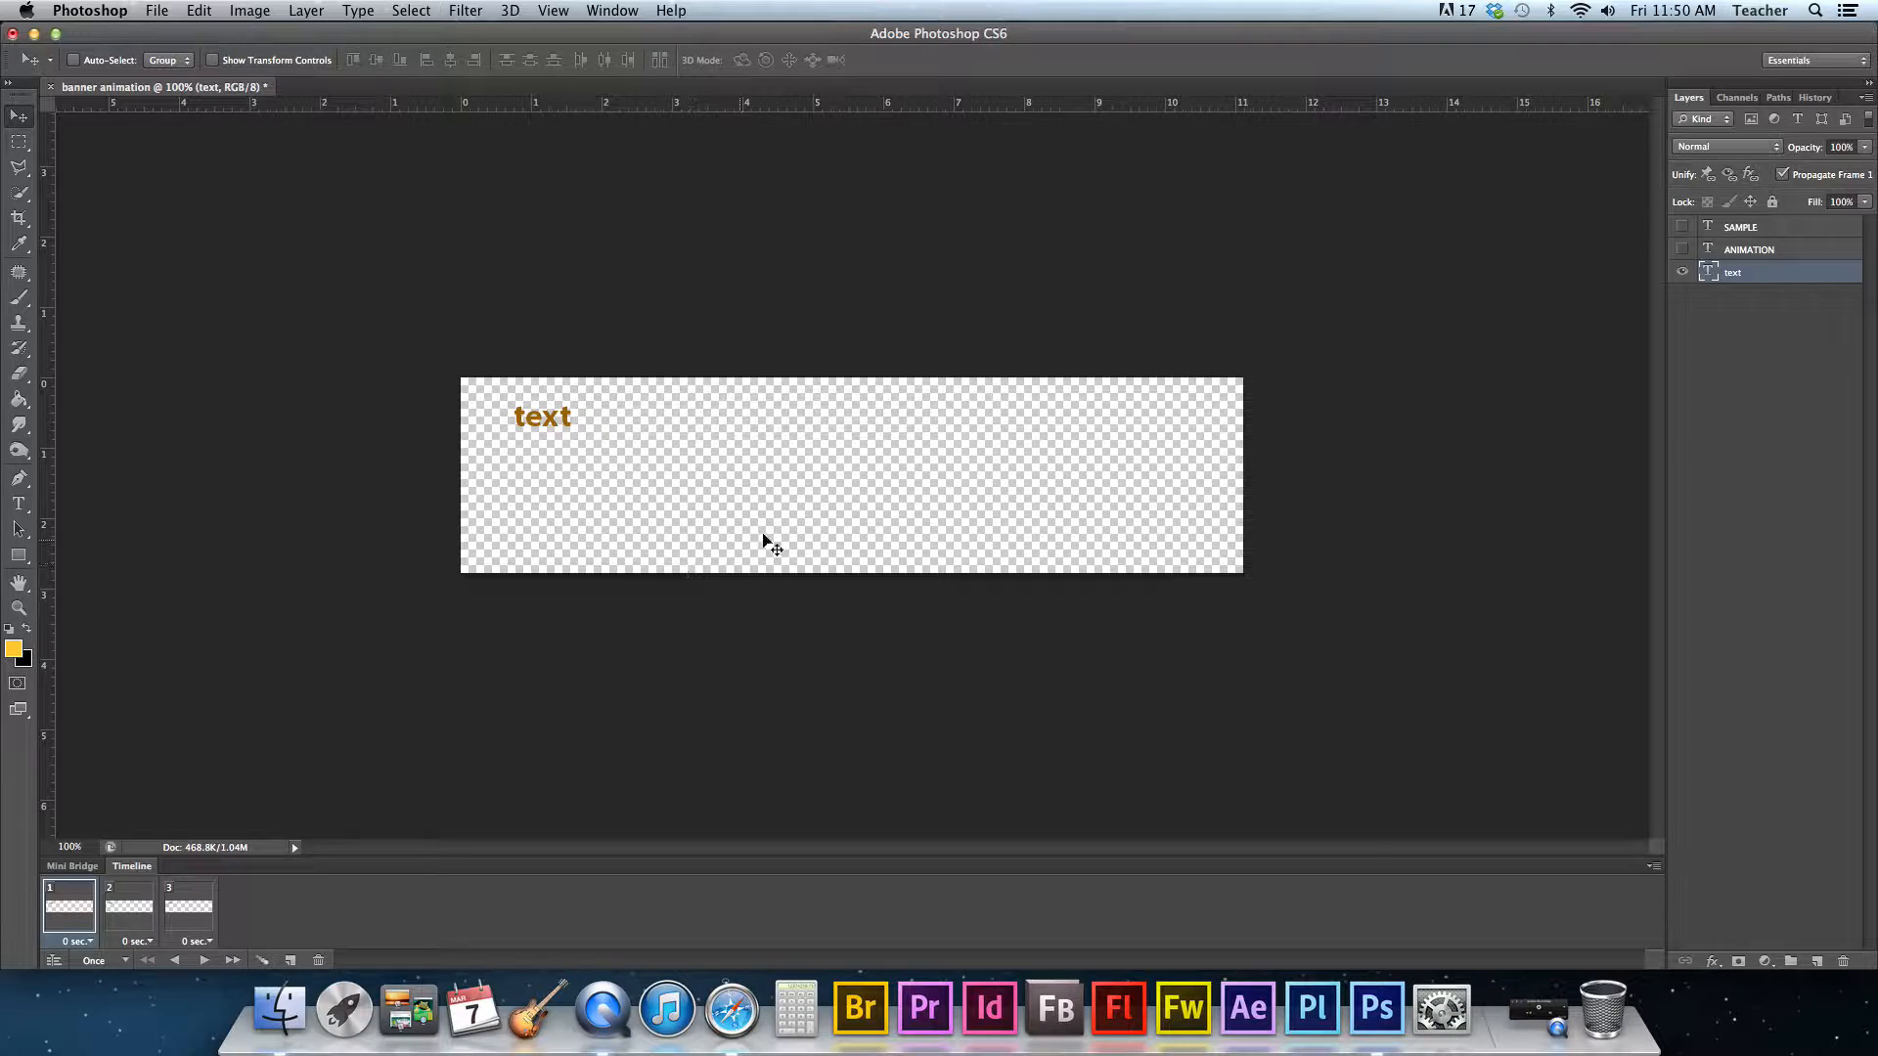
- On frame 2, make the ANIMATION layer visible alongside the text layer
left_click(129, 908)
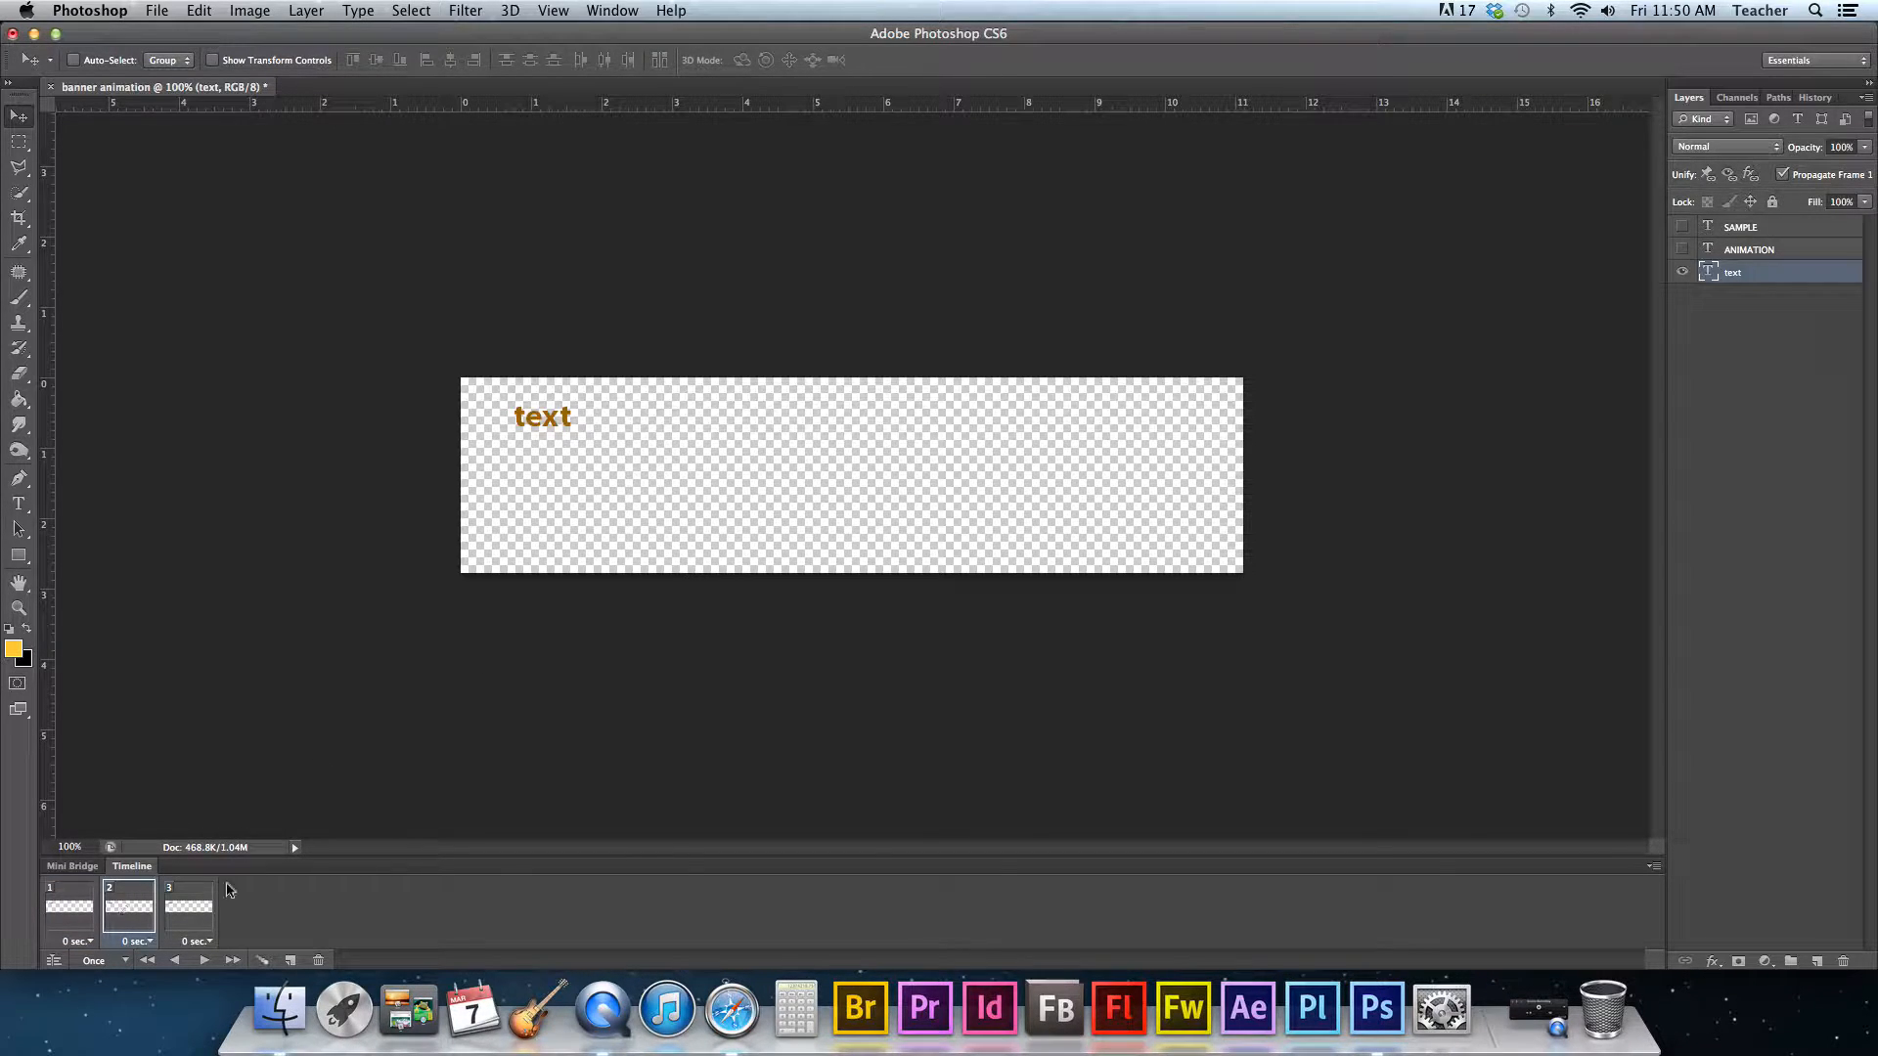
left_click(1790, 257)
left_click(1682, 249)
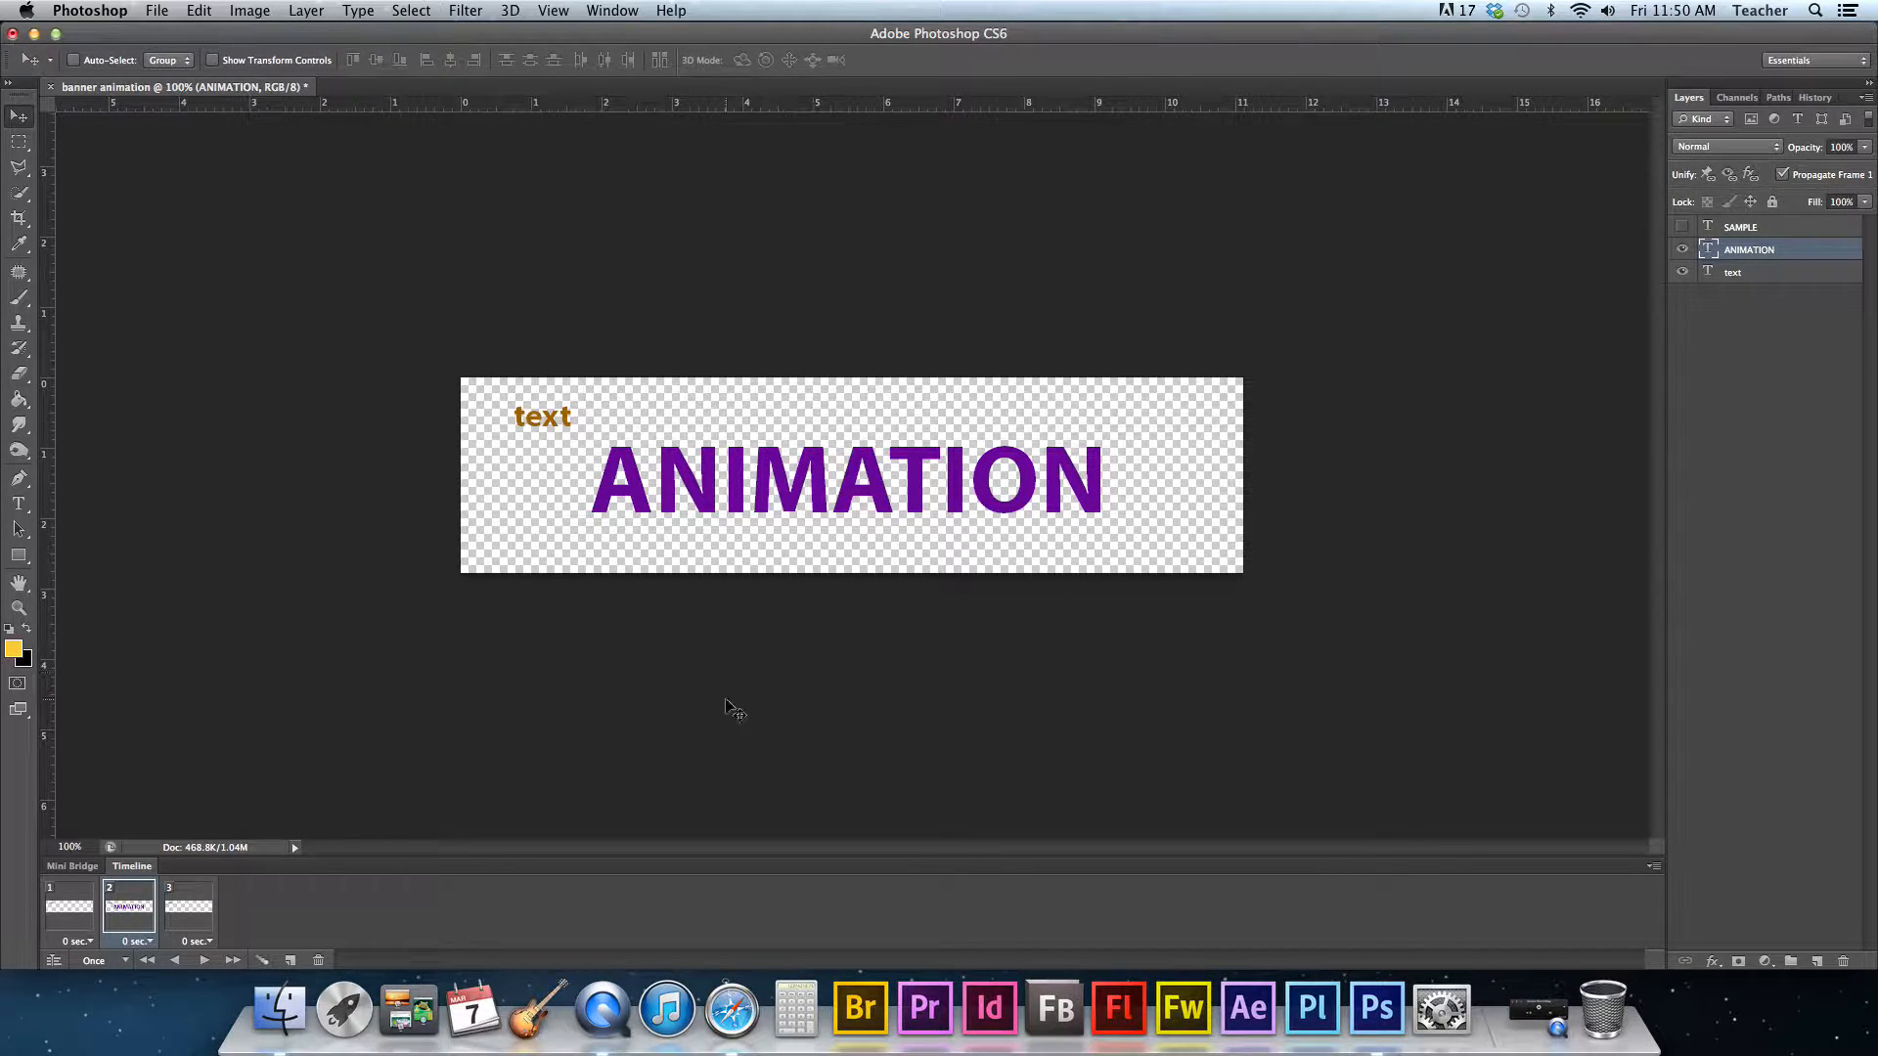
- On frame 3, make the ANIMATION and SAMPLE layers visible
left_click(191, 920)
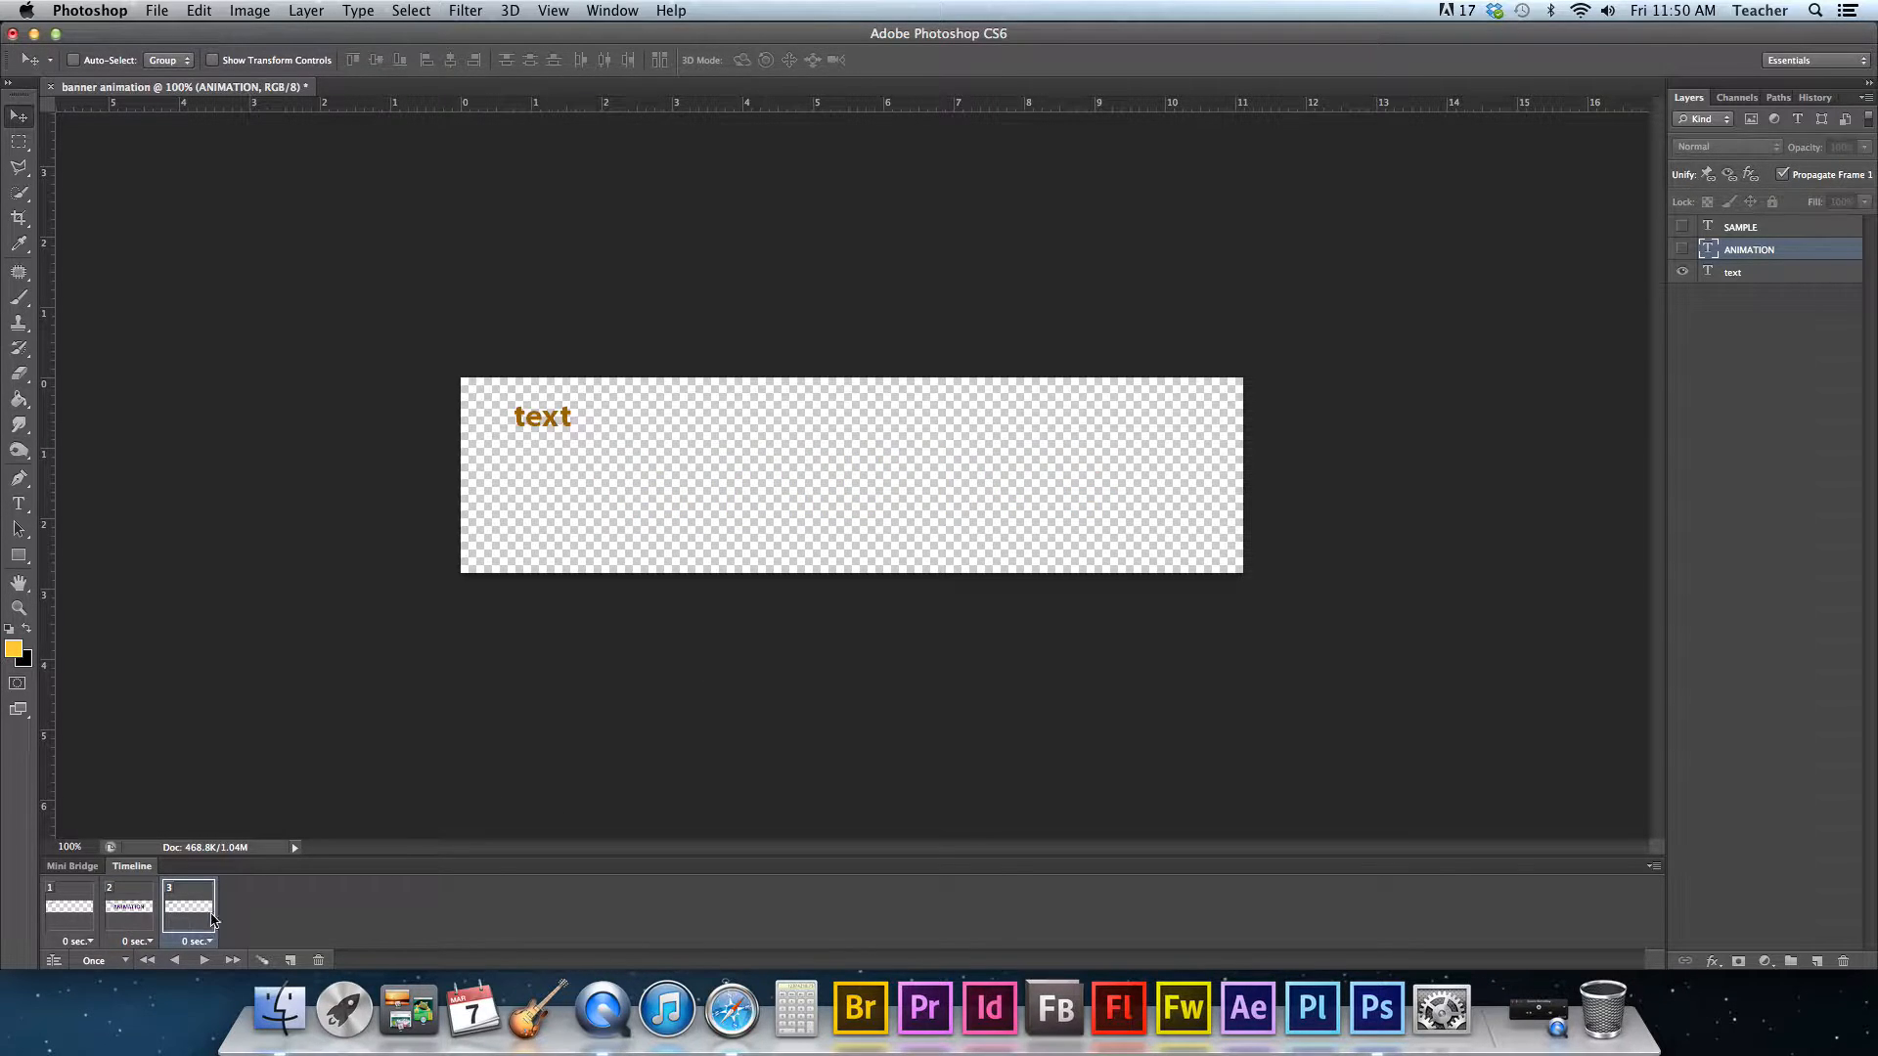
left_click(1683, 251)
left_click(1682, 227)
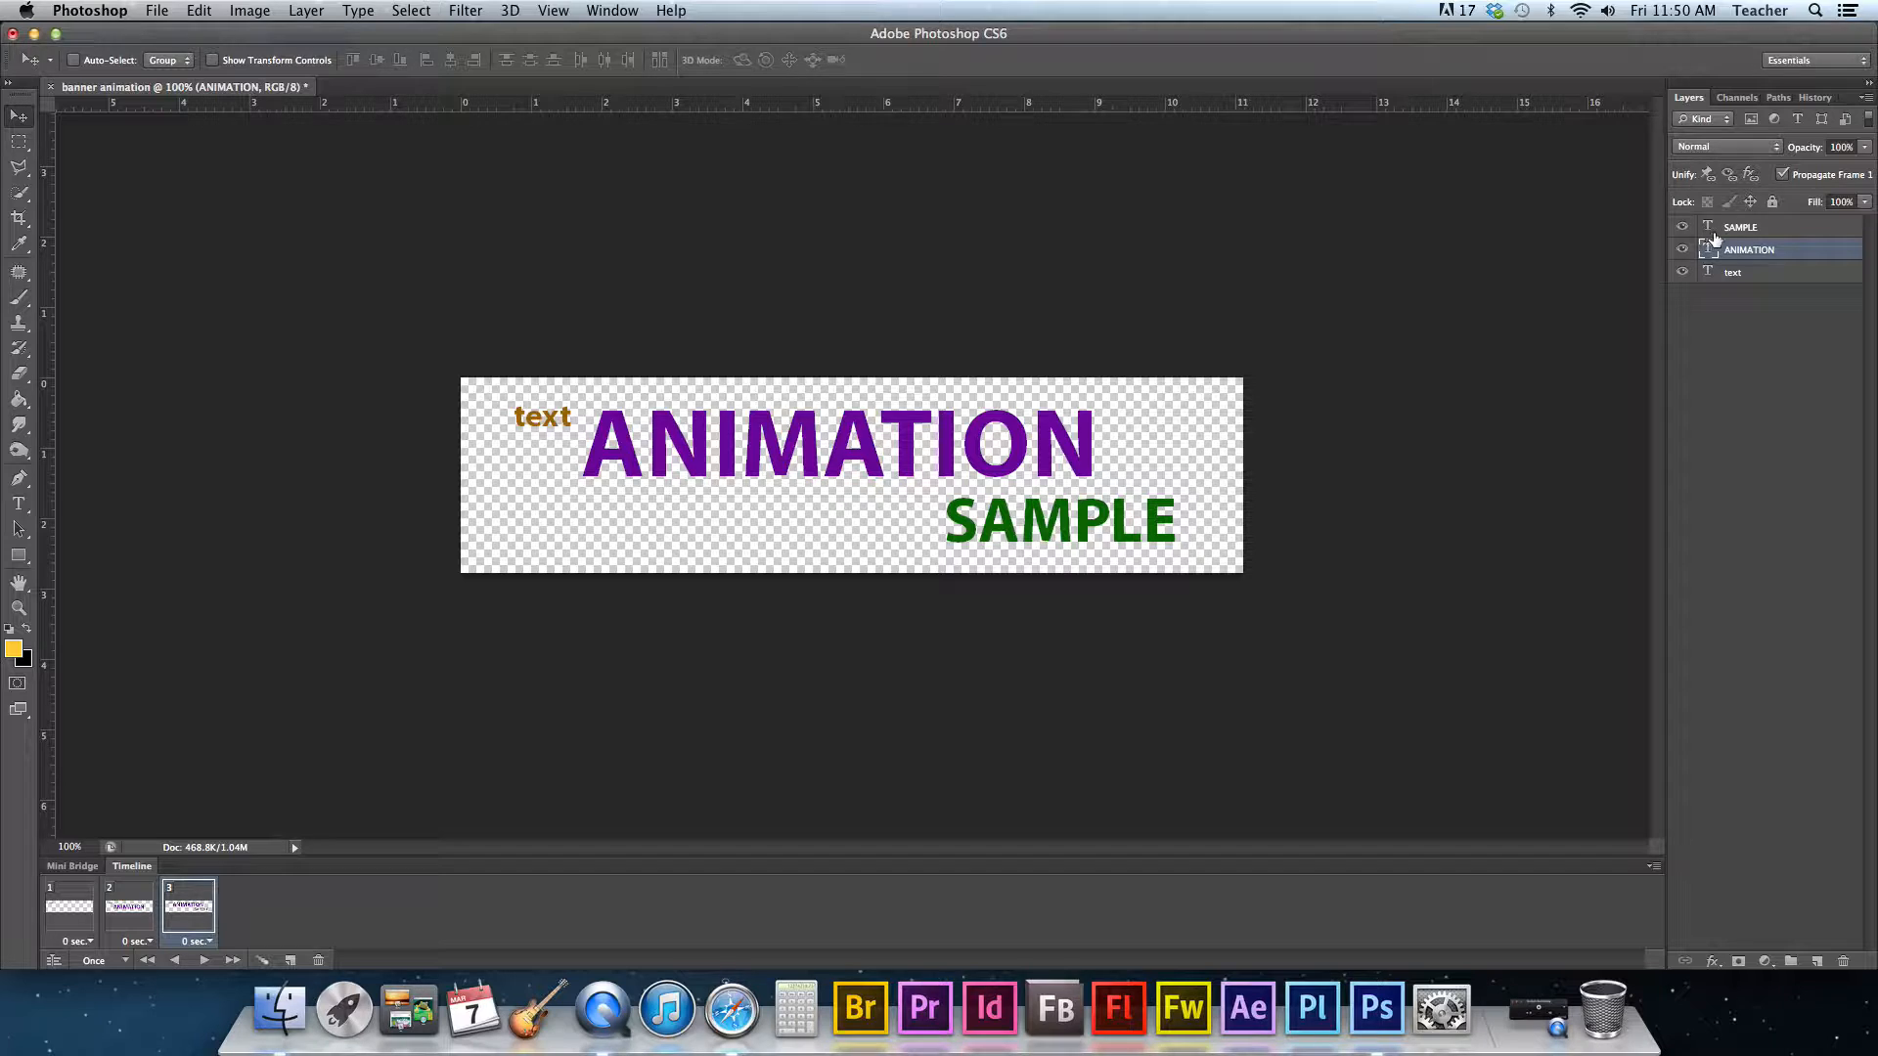
left_click(1763, 228)
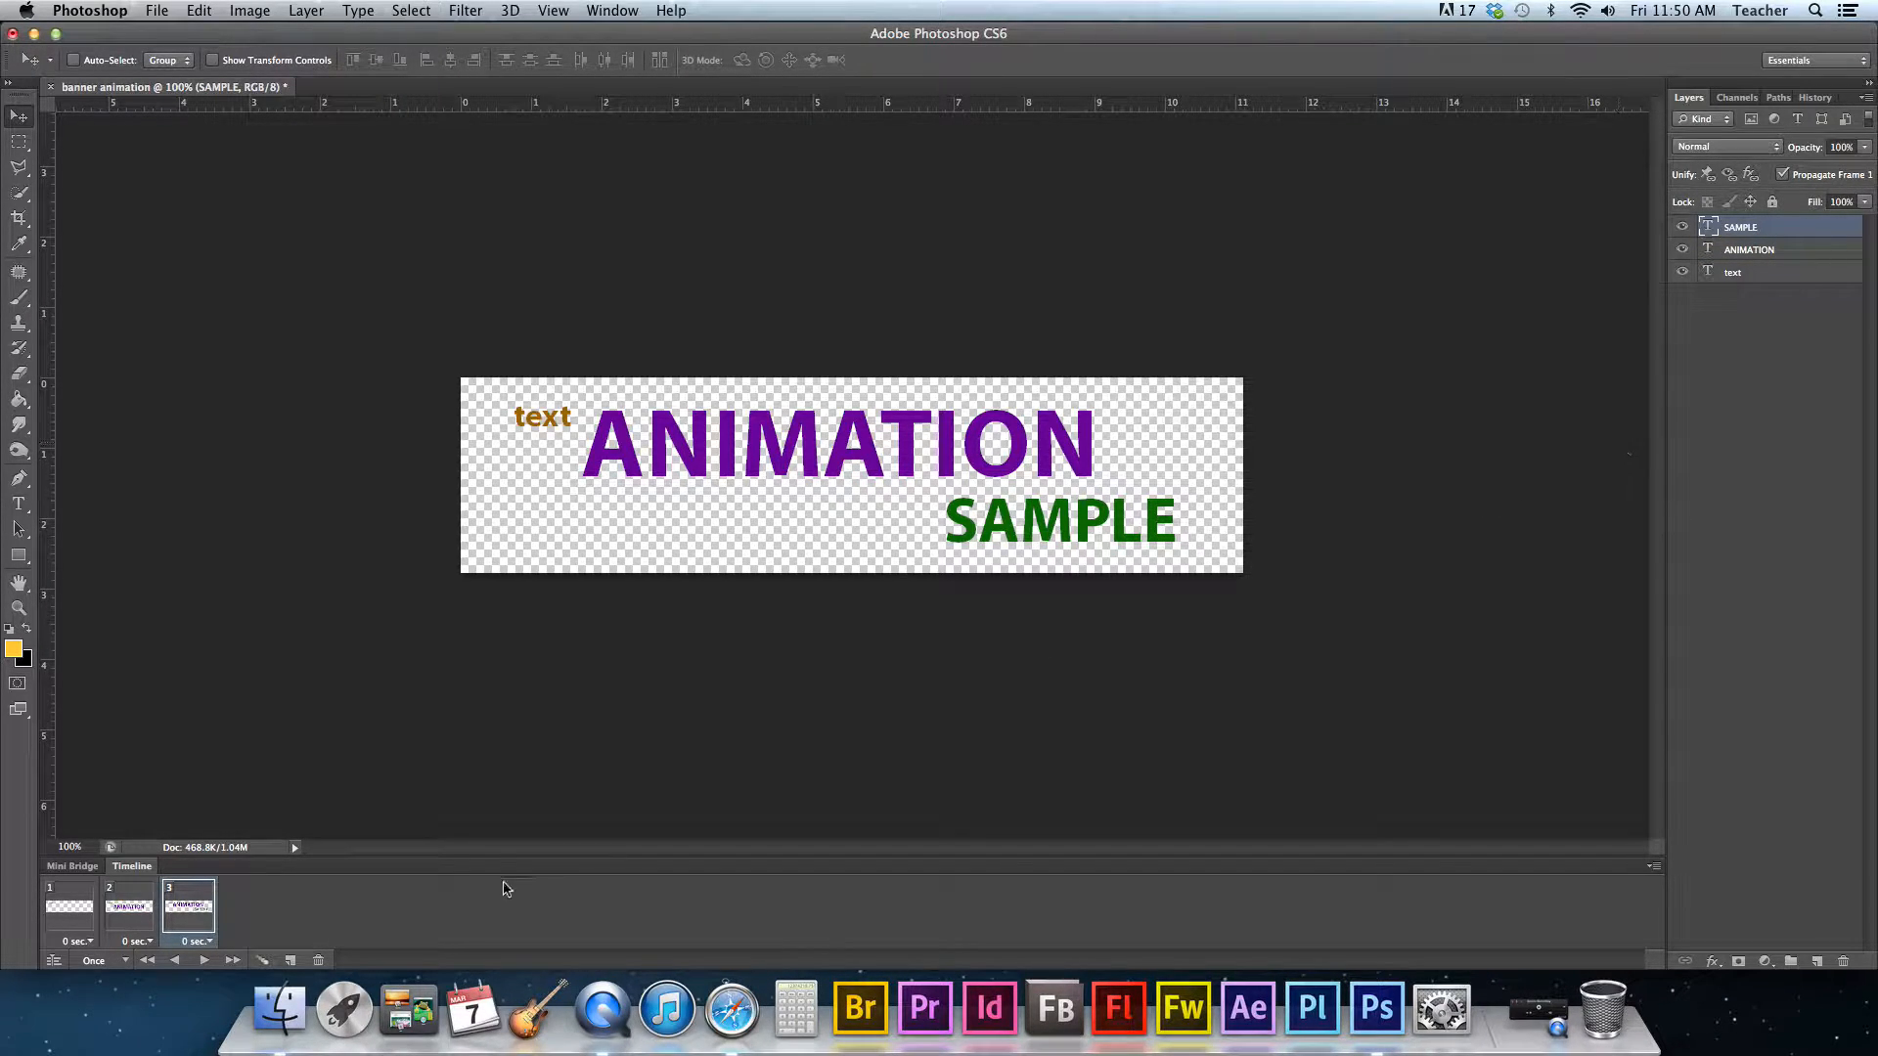
- Select frame 2 and review which layers it shows
left_click(126, 919)
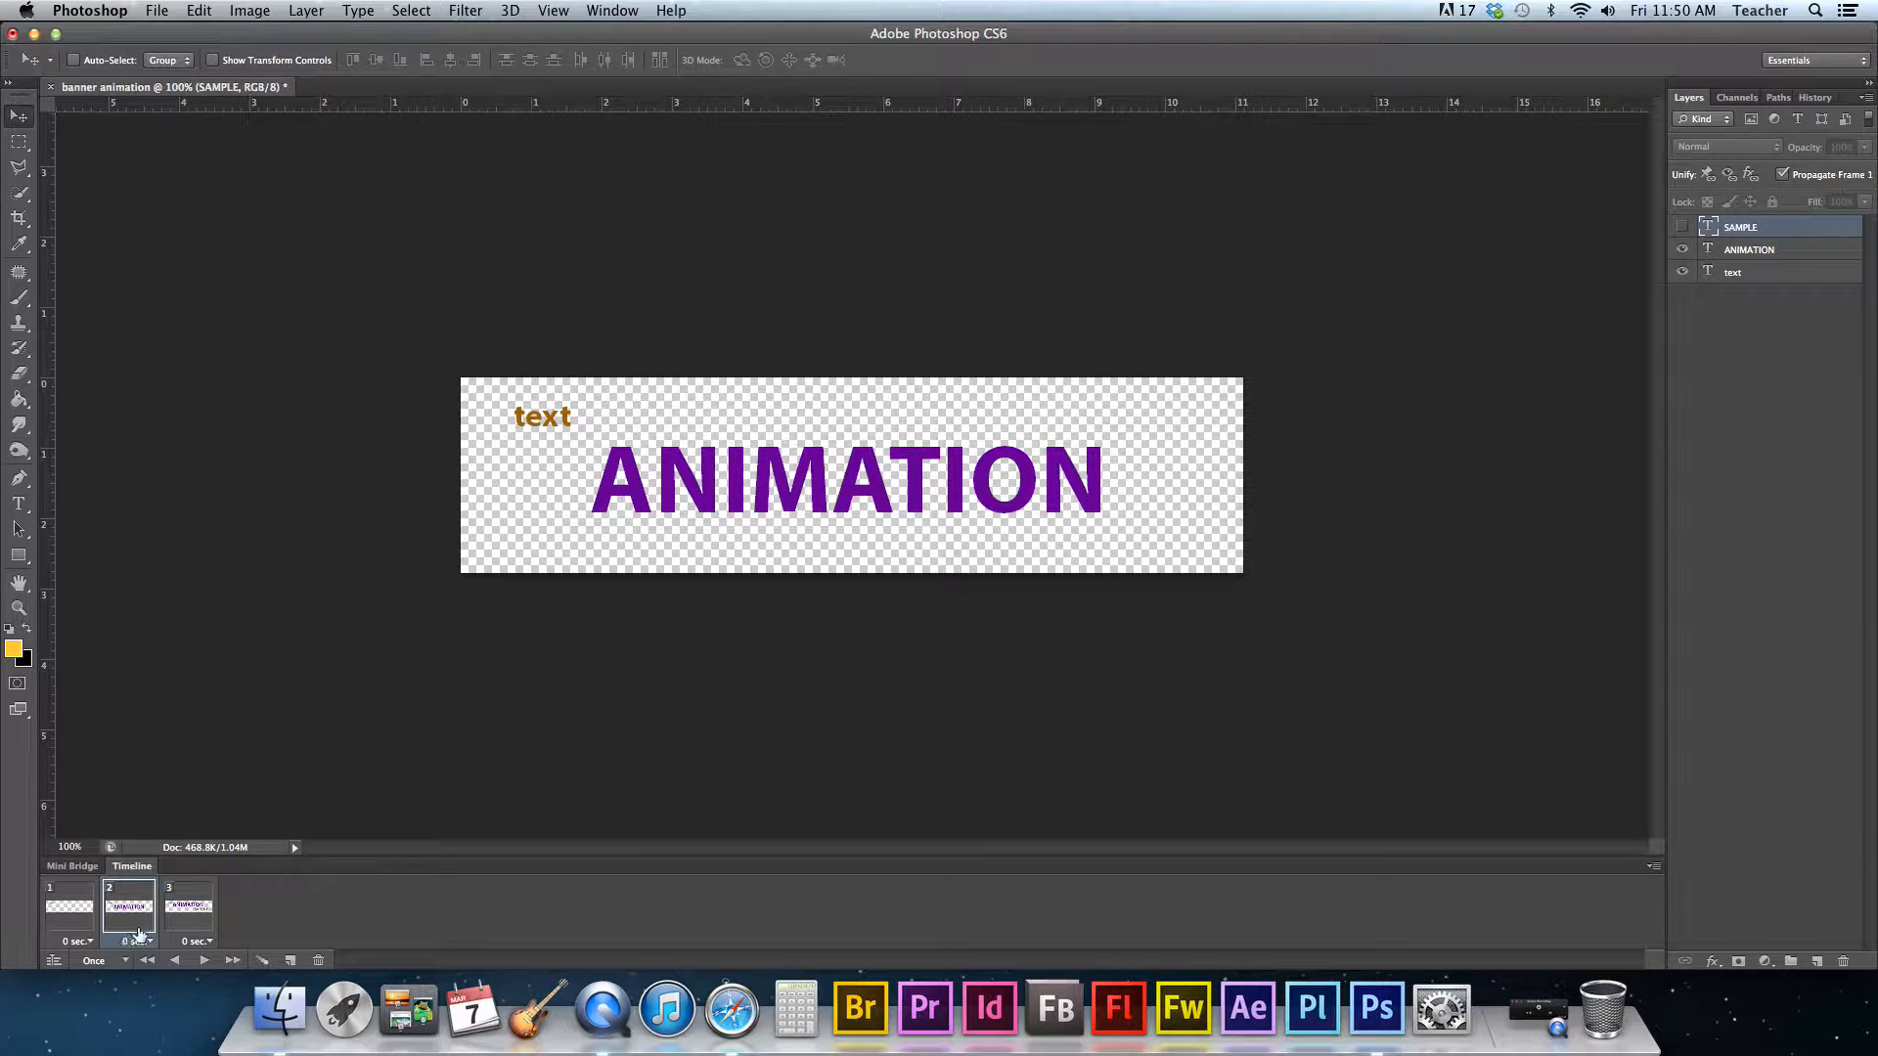
left_click(1766, 256)
left_click(1771, 276)
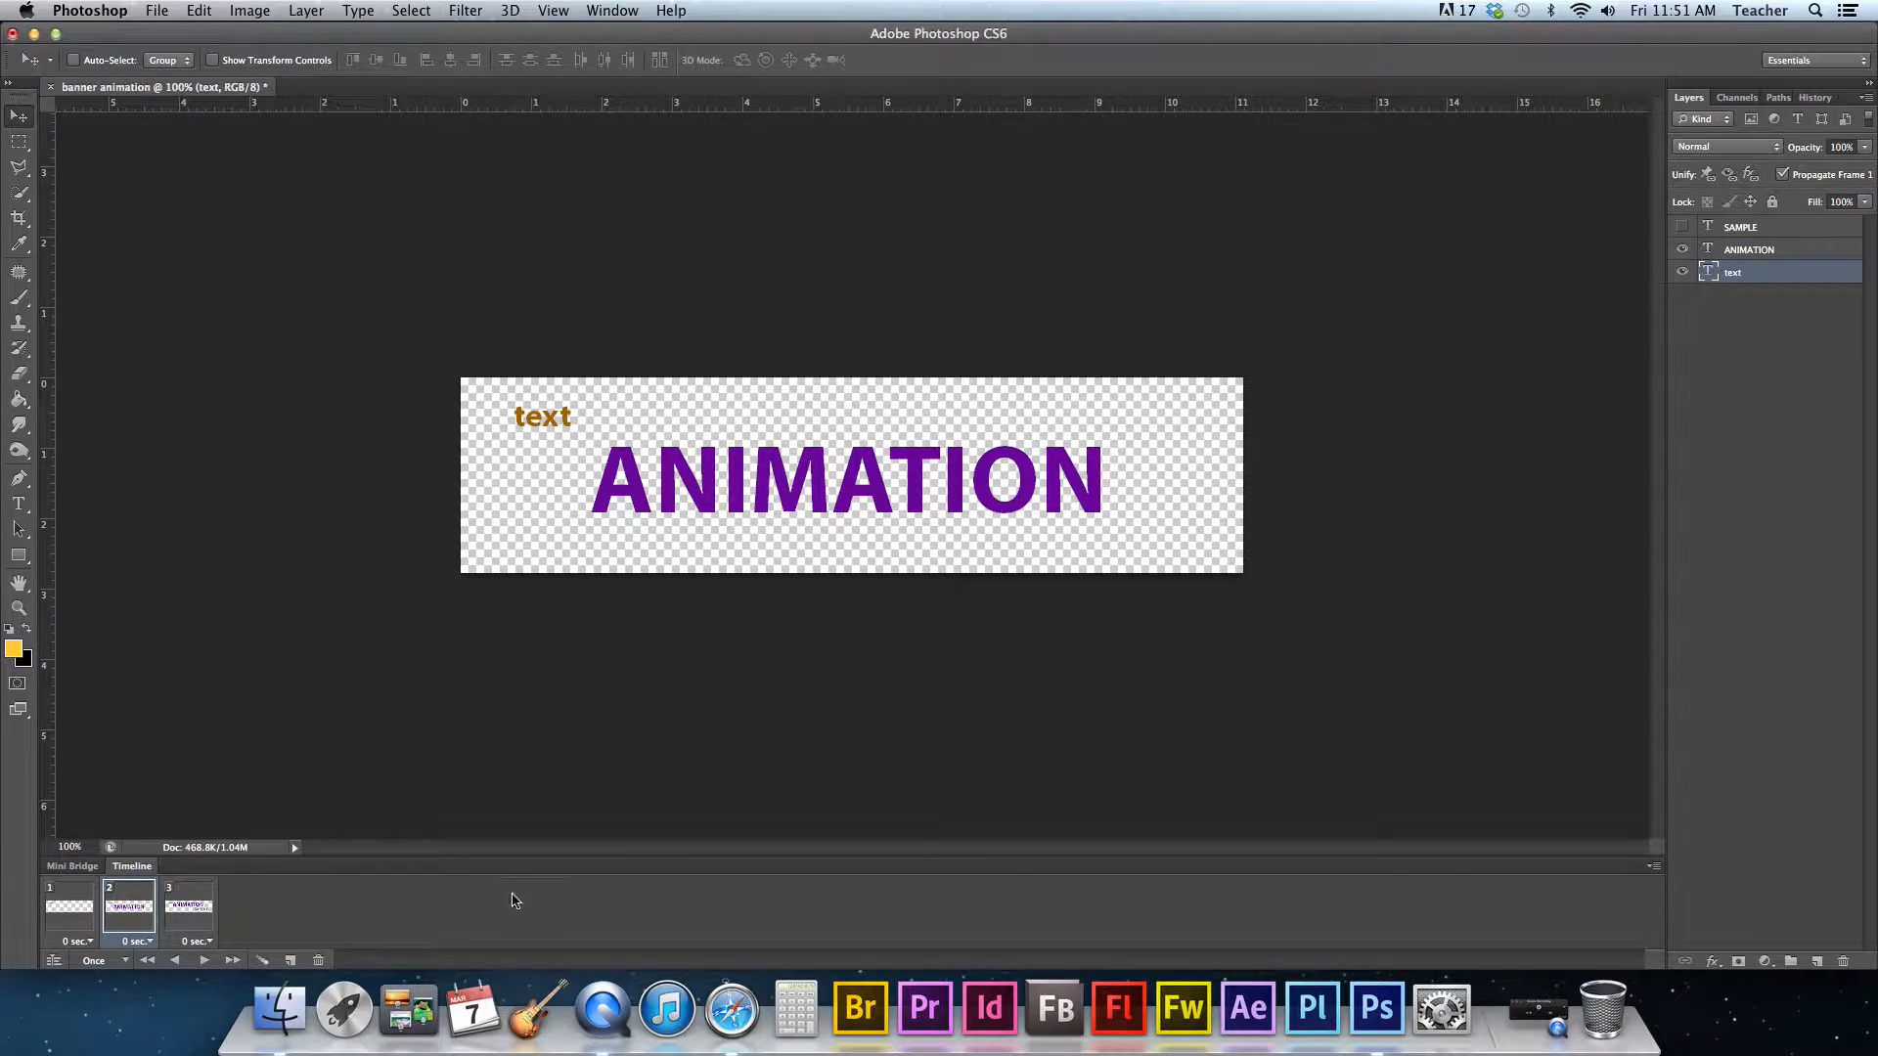
- Select frames 1 and 2 and tween between them, adding 3 frames
left_click(81, 916)
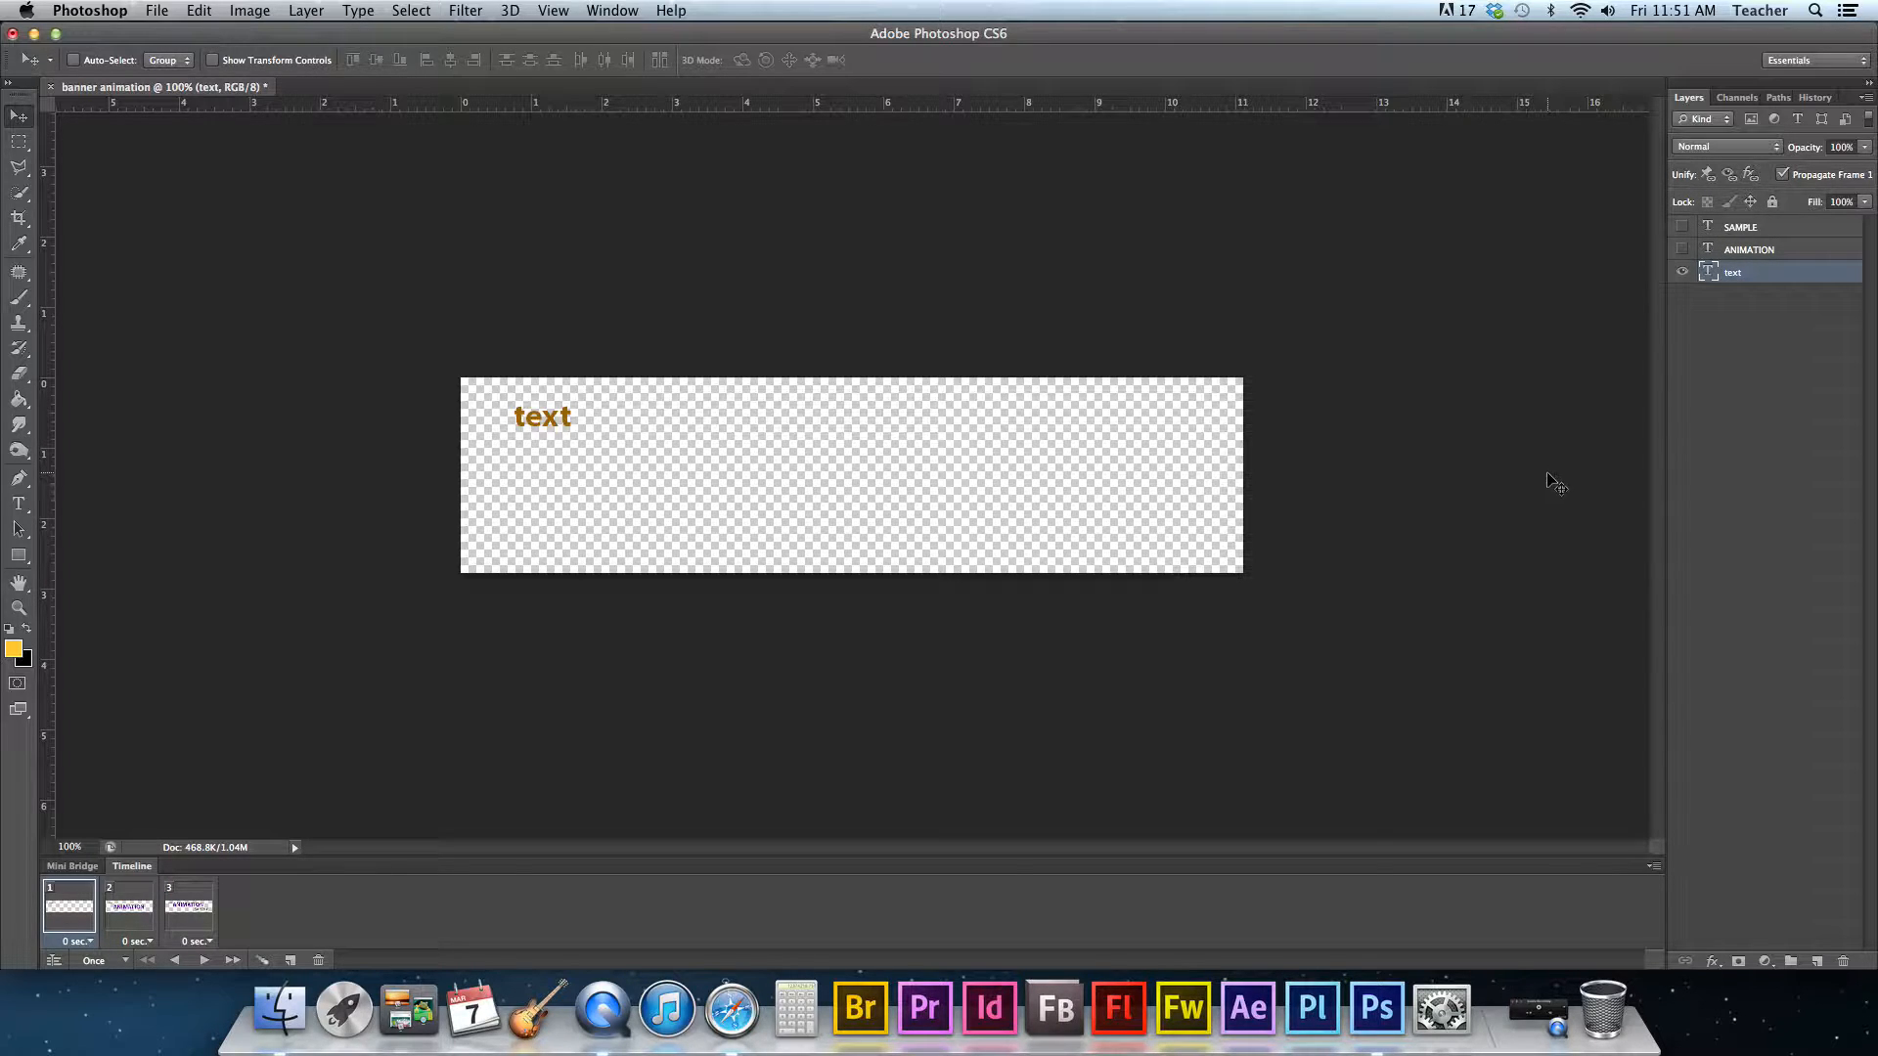
left_click(197, 911)
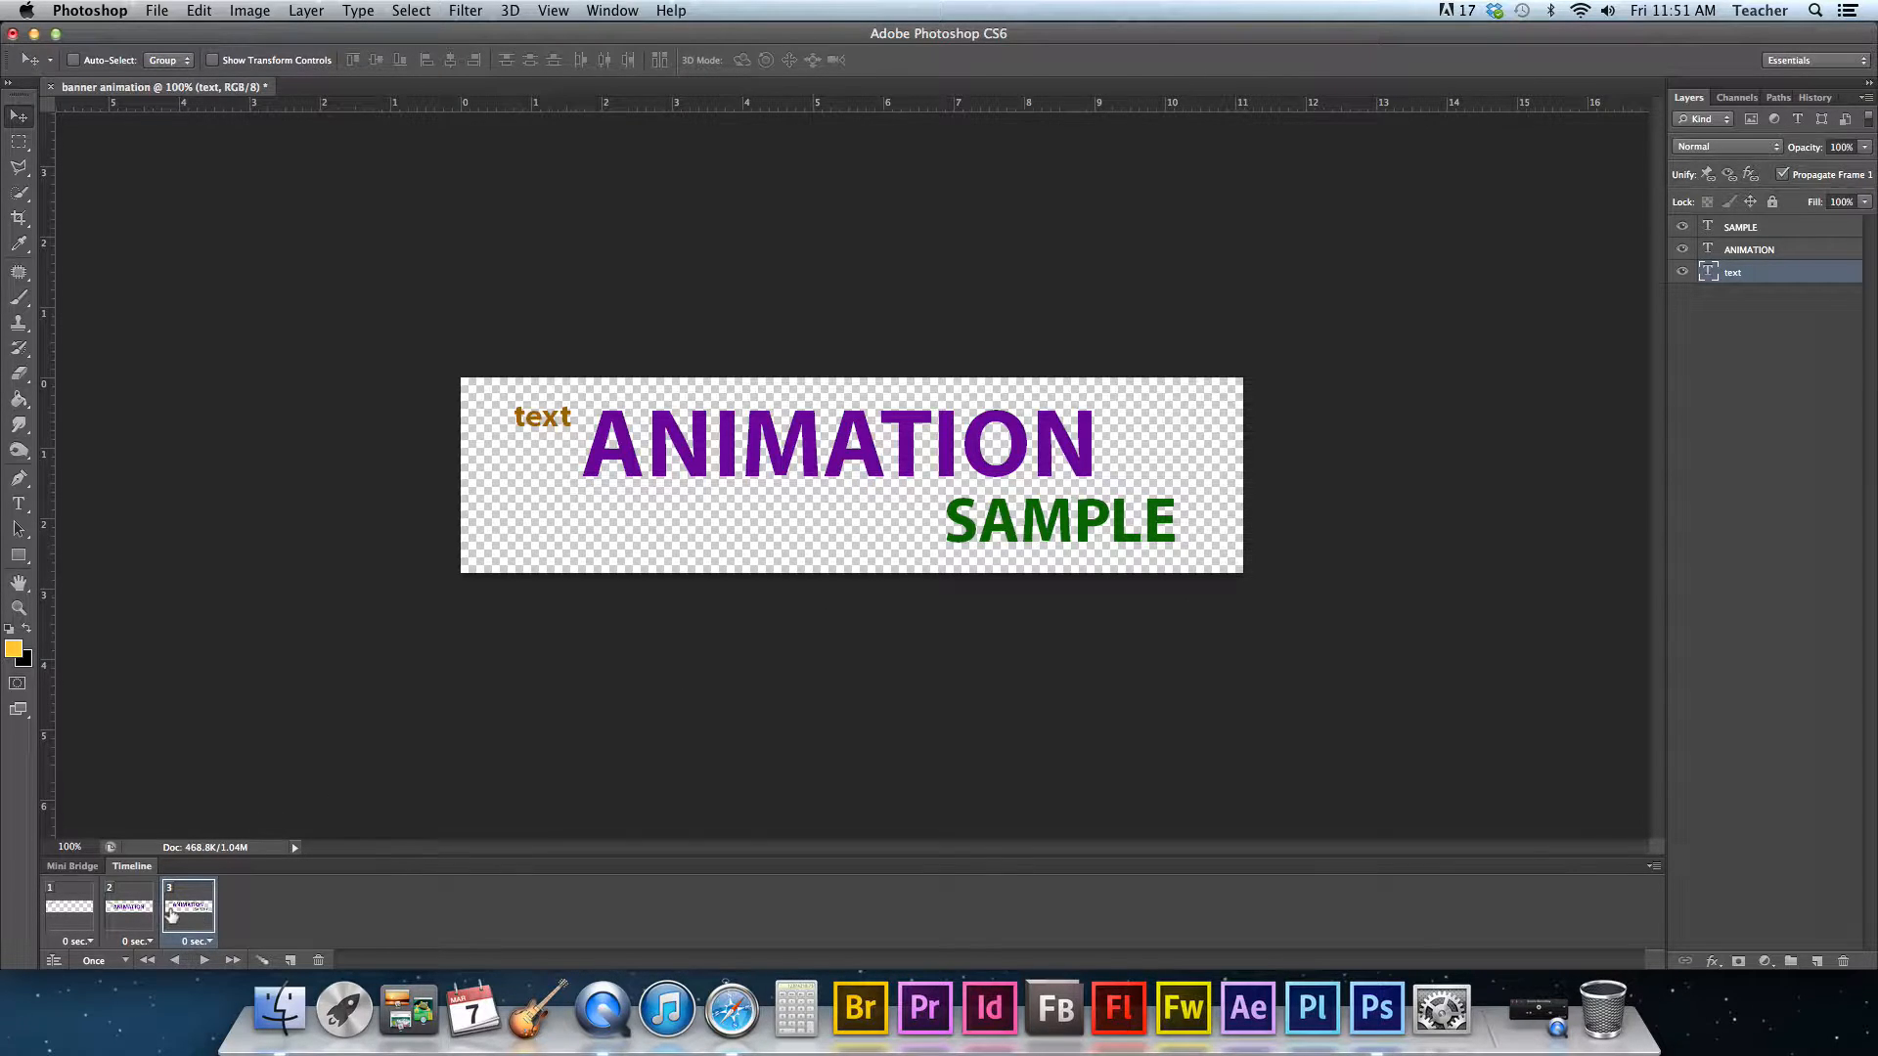
left_click(130, 925)
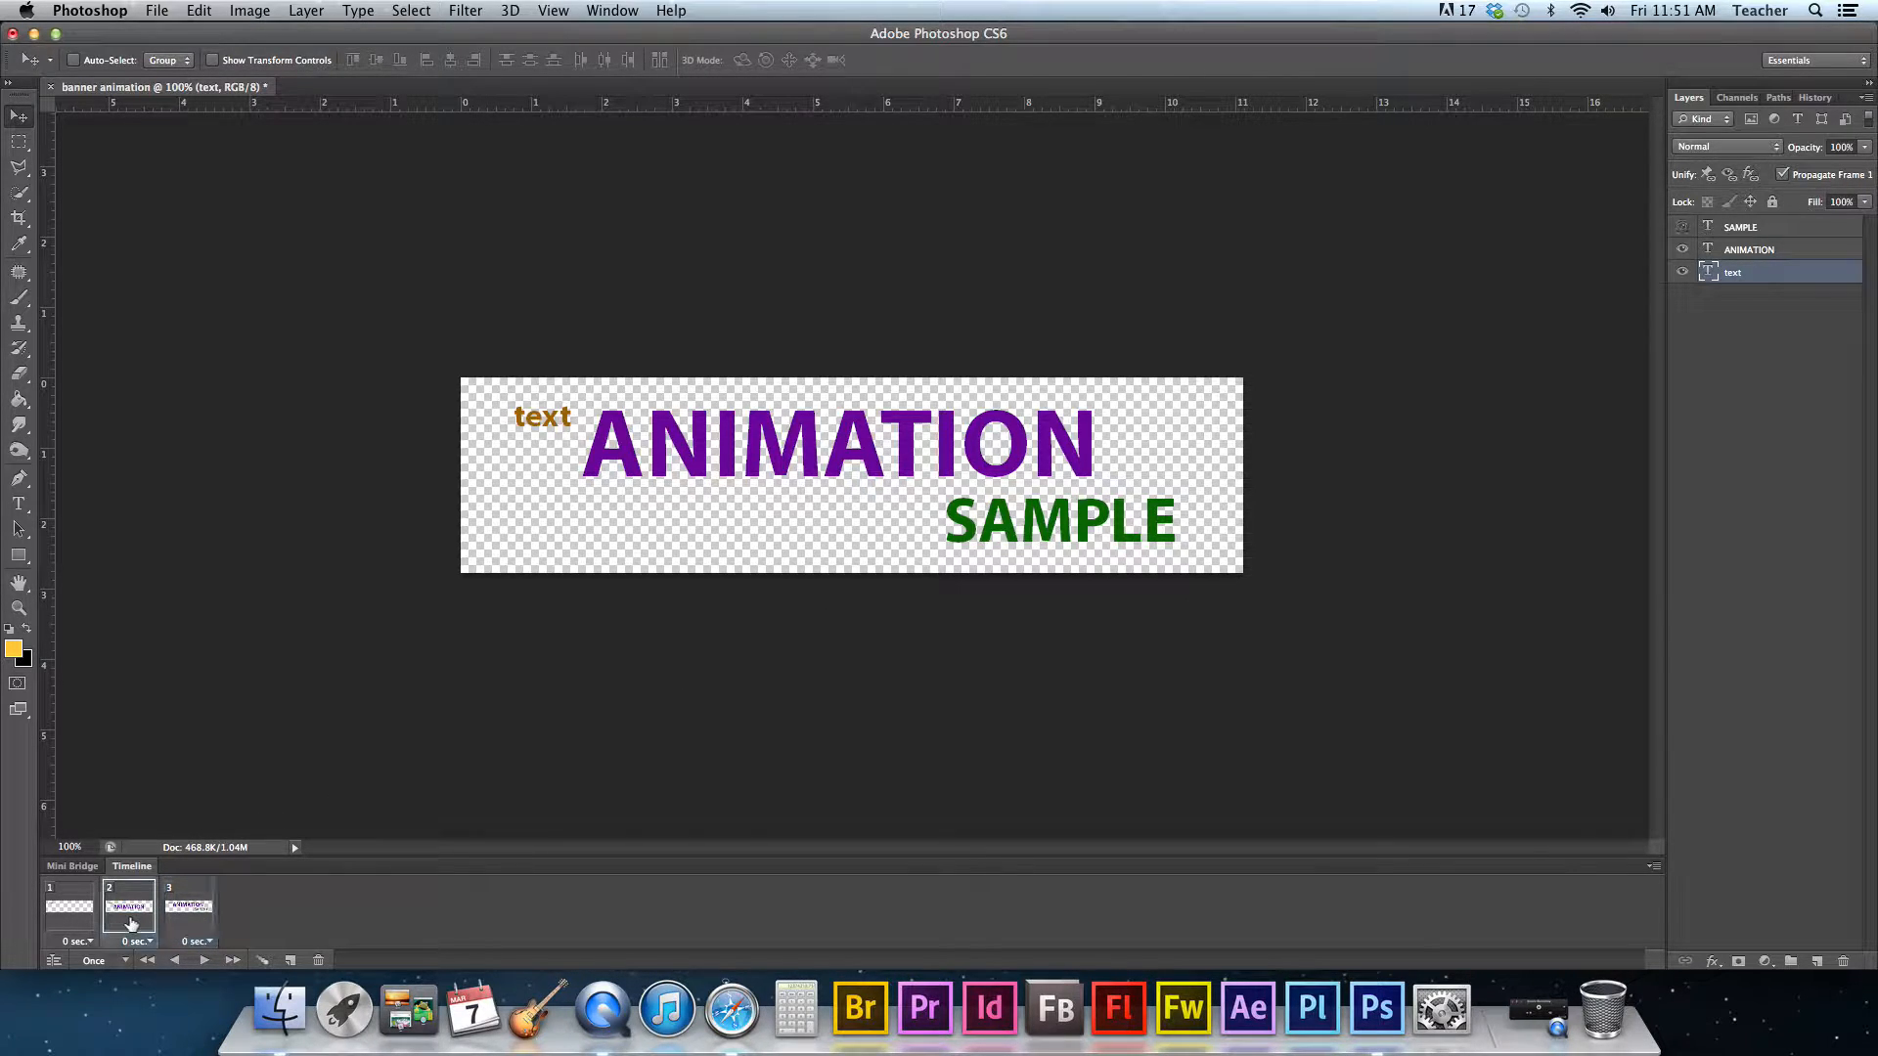
left_click(186, 923, "shift")
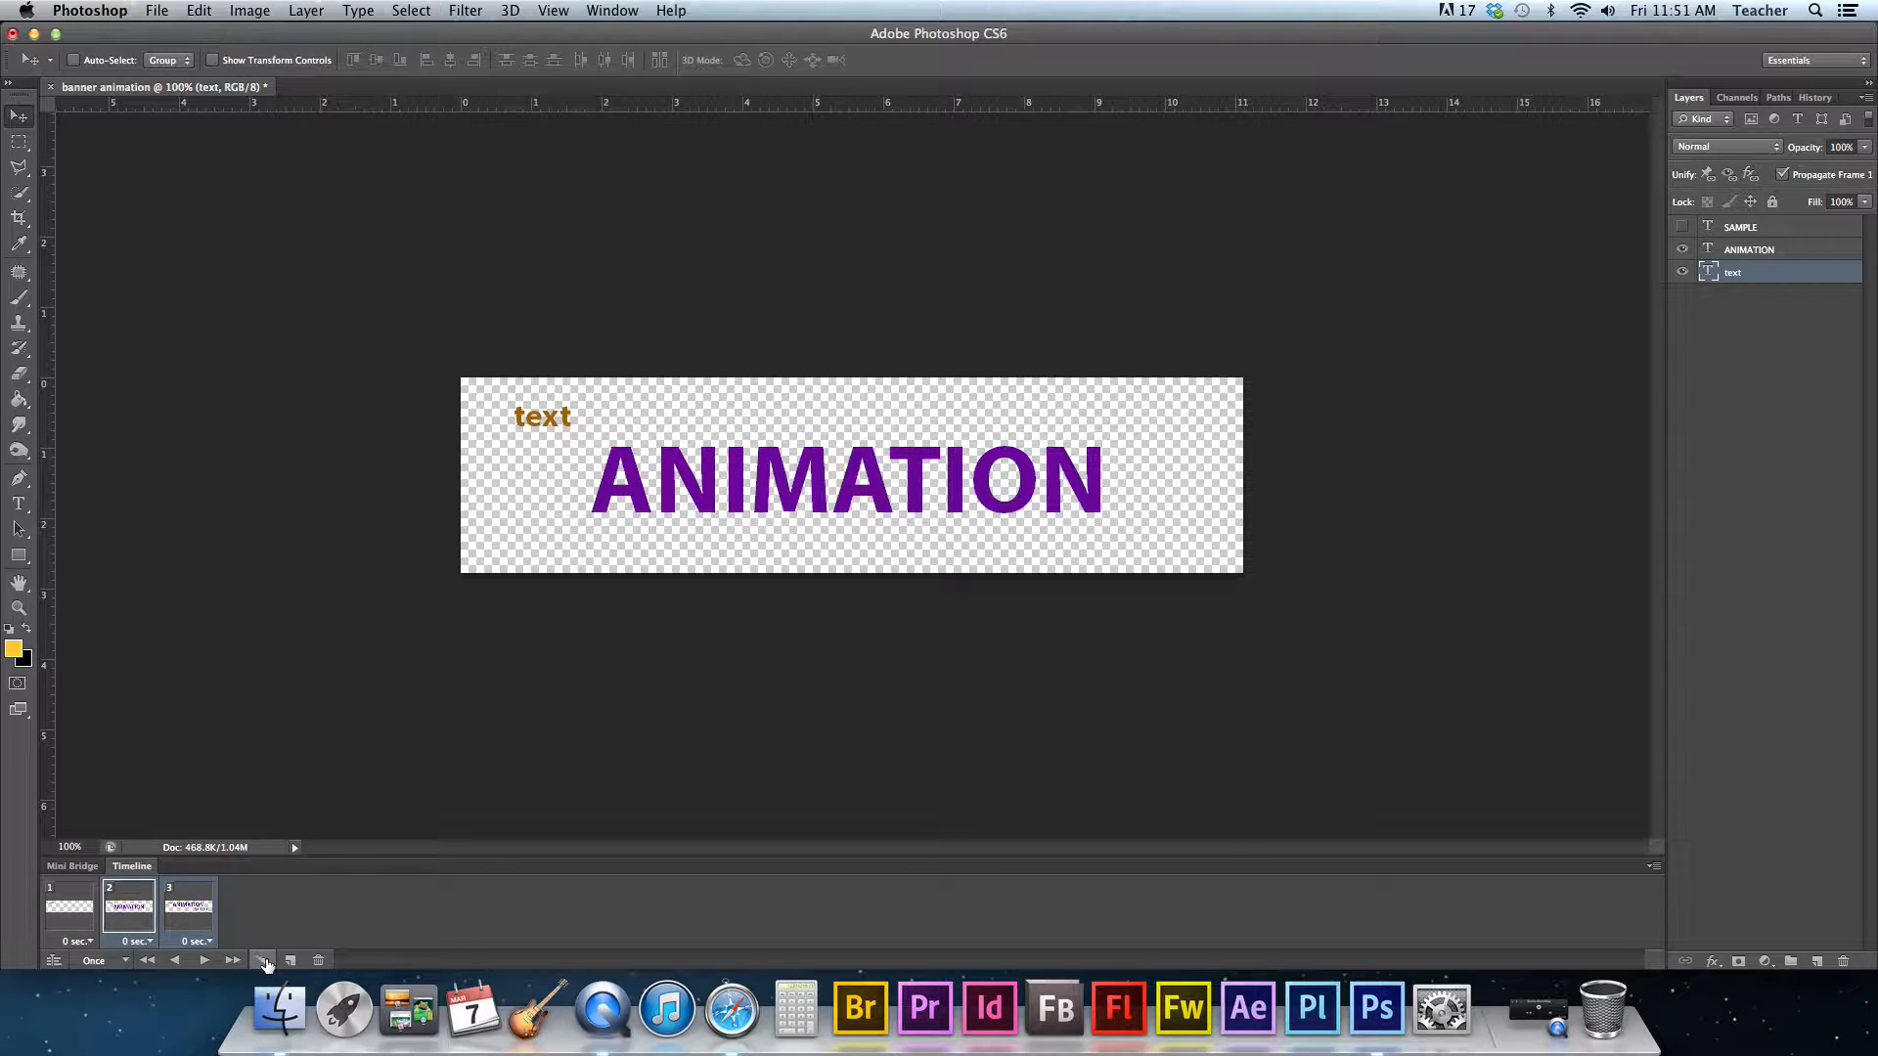
left_click(132, 911)
left_click(70, 909)
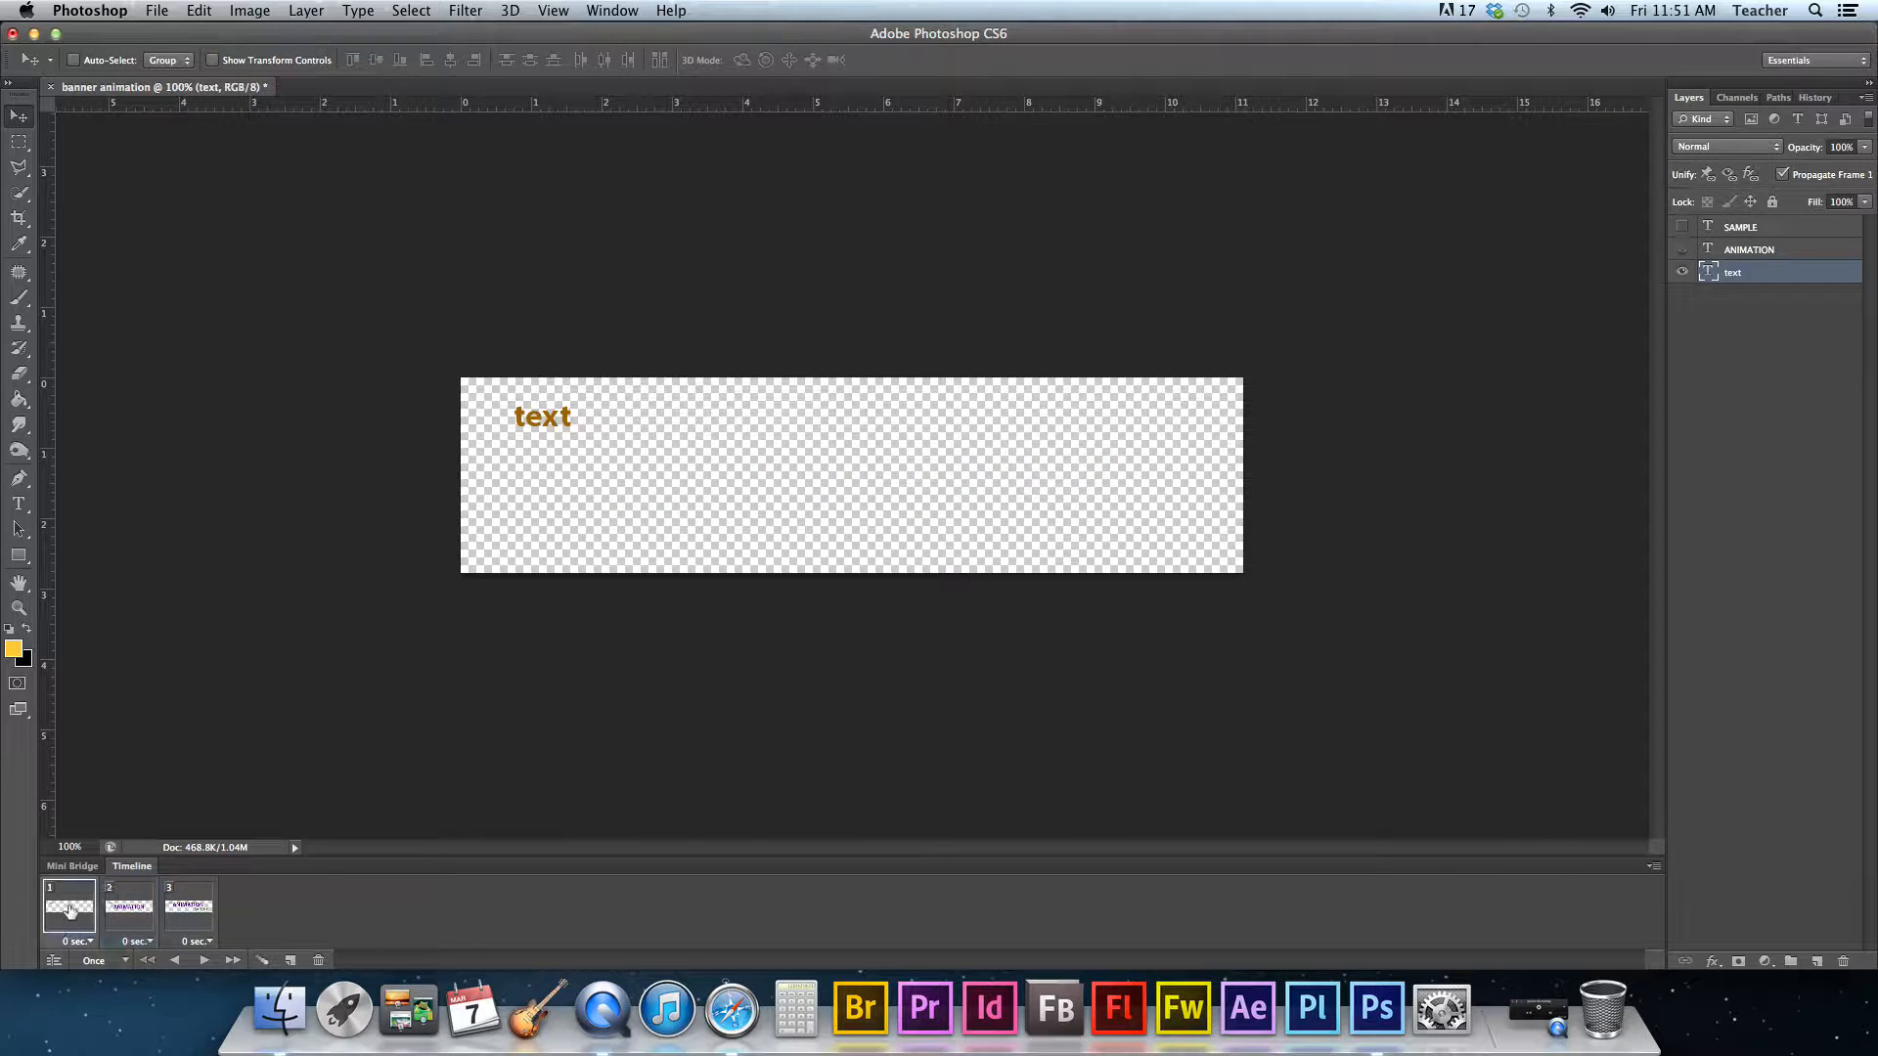
left_click(118, 914, "shift")
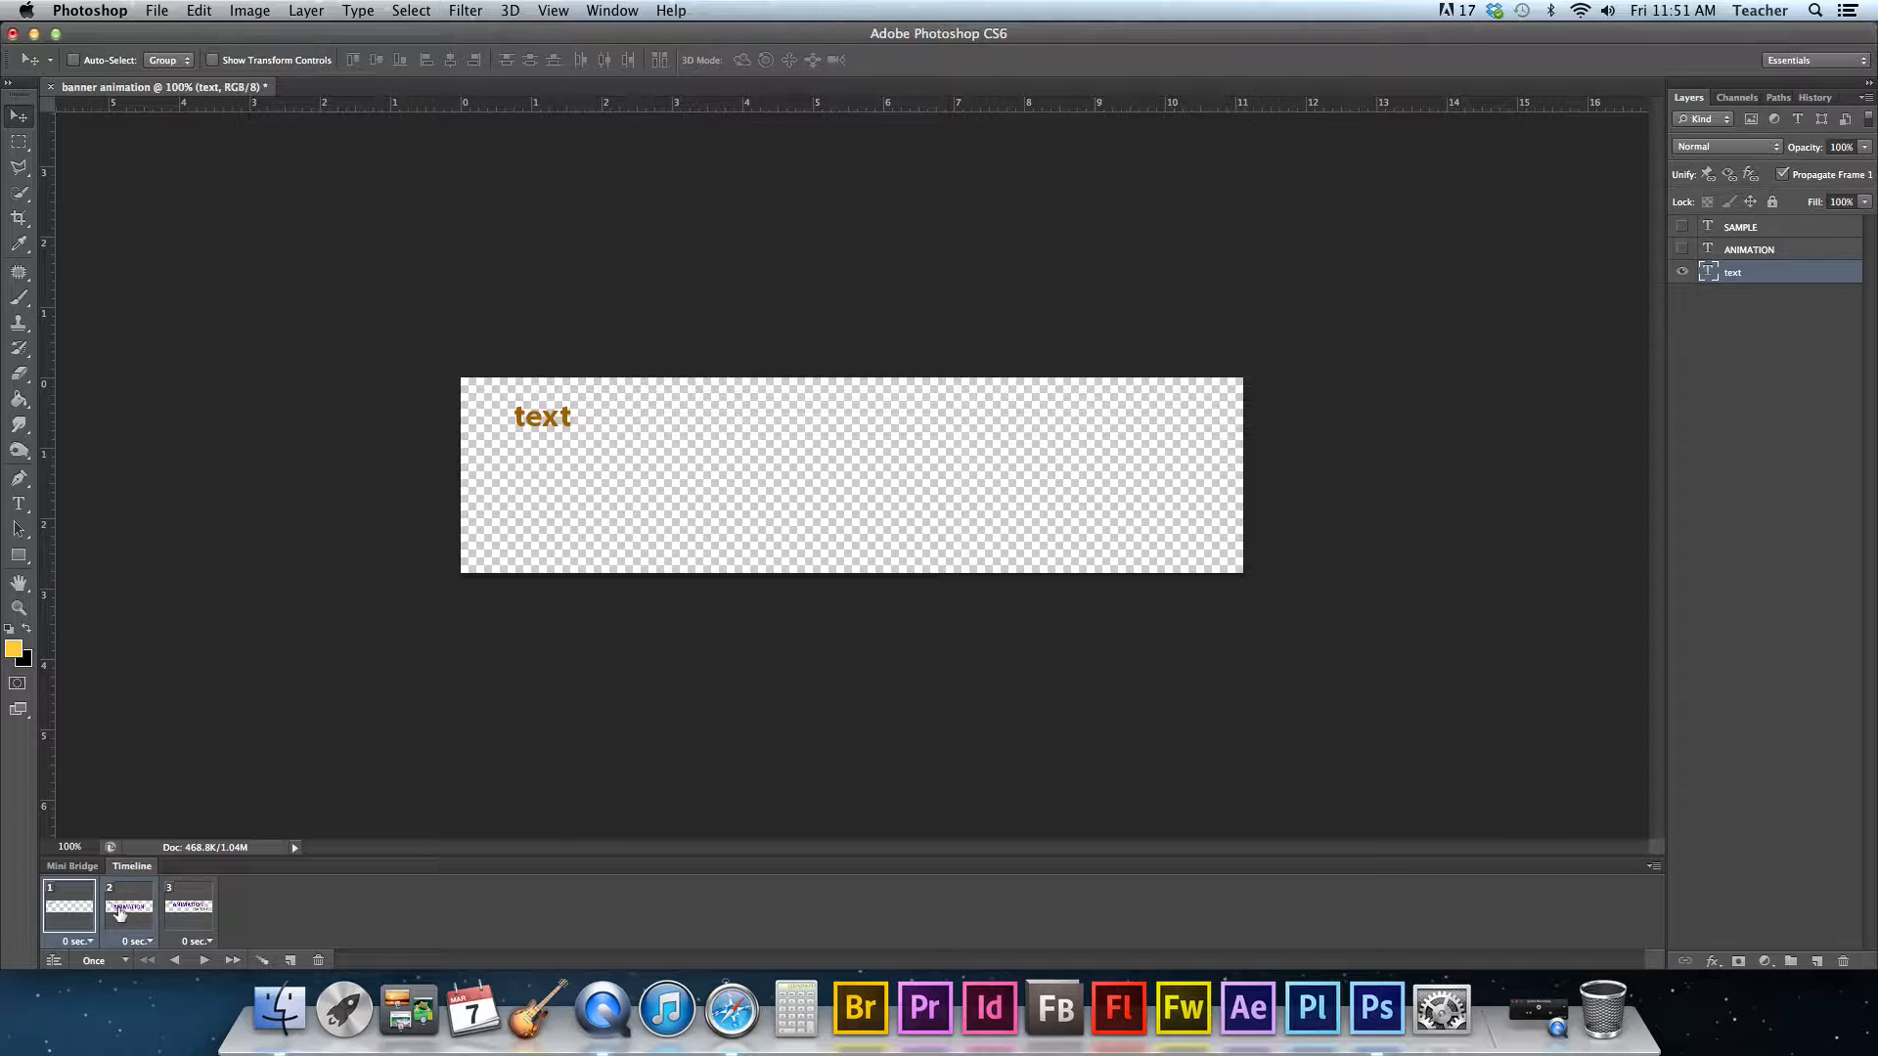
left_click(263, 964)
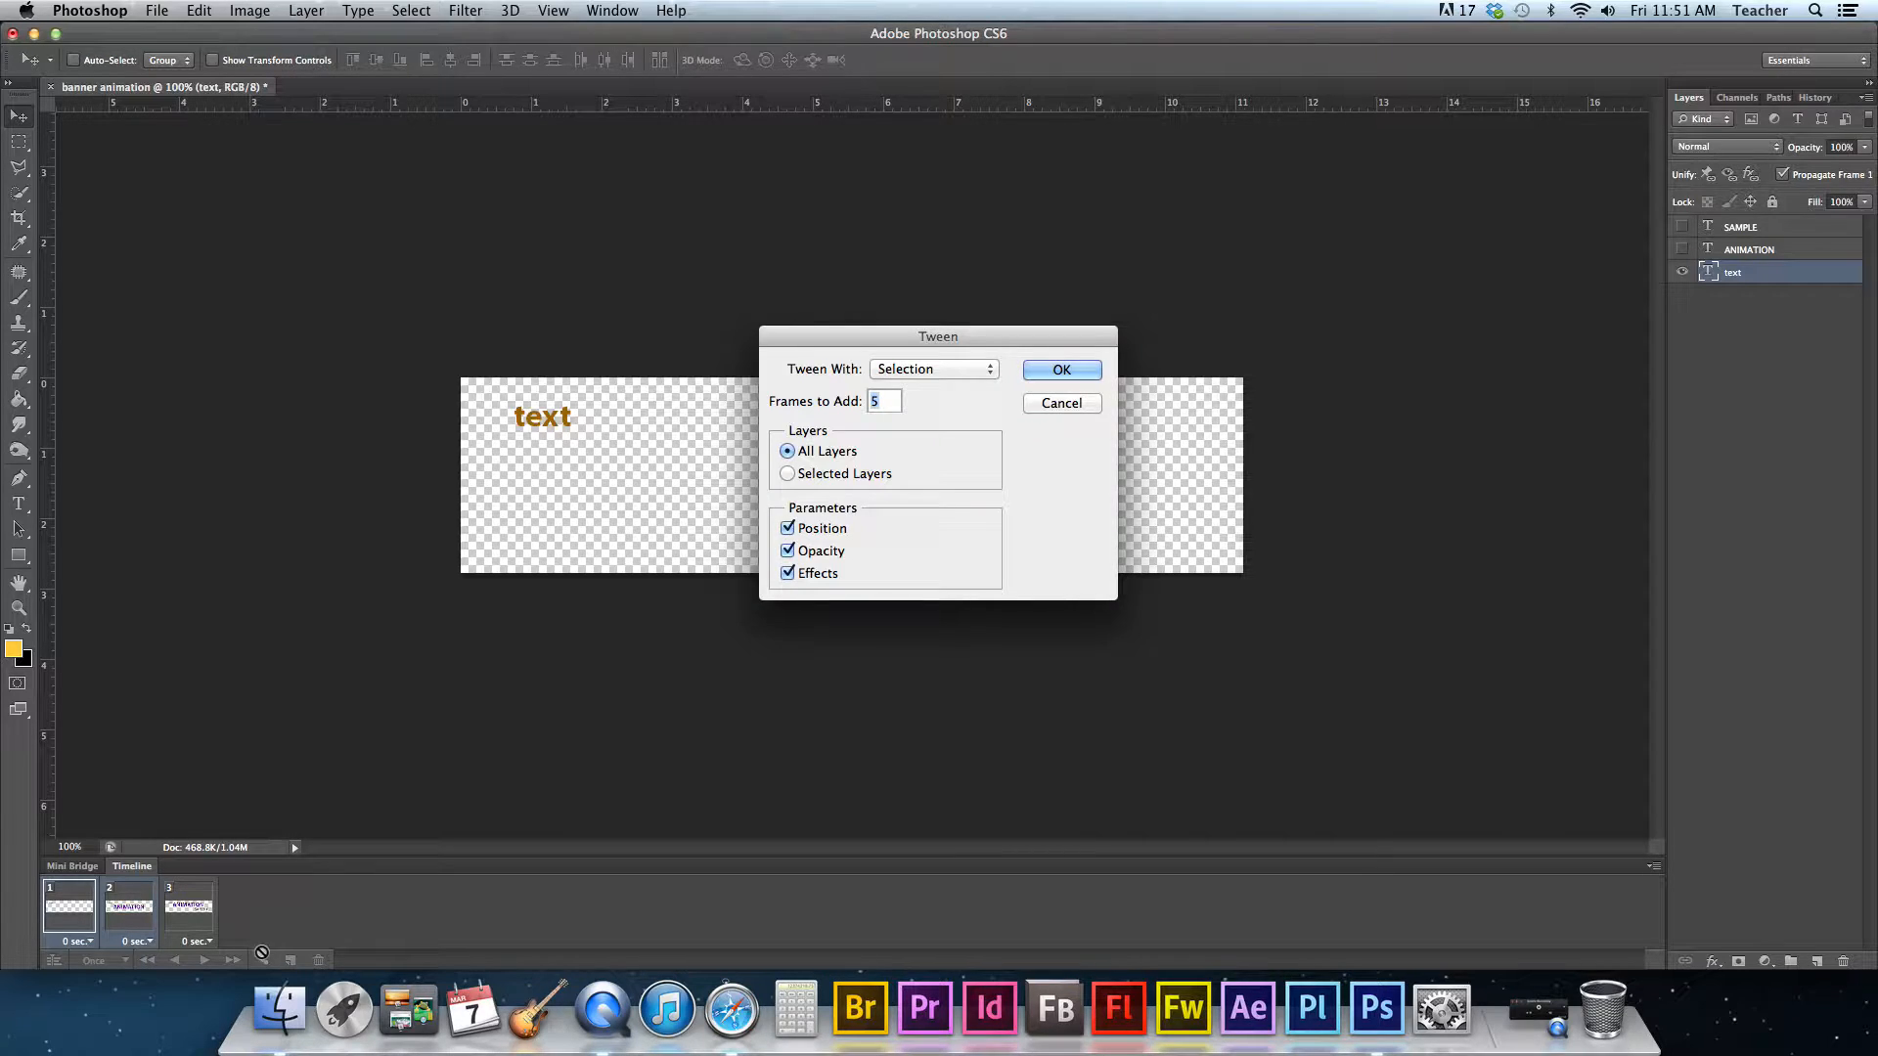
type("3")
left_click(1070, 371)
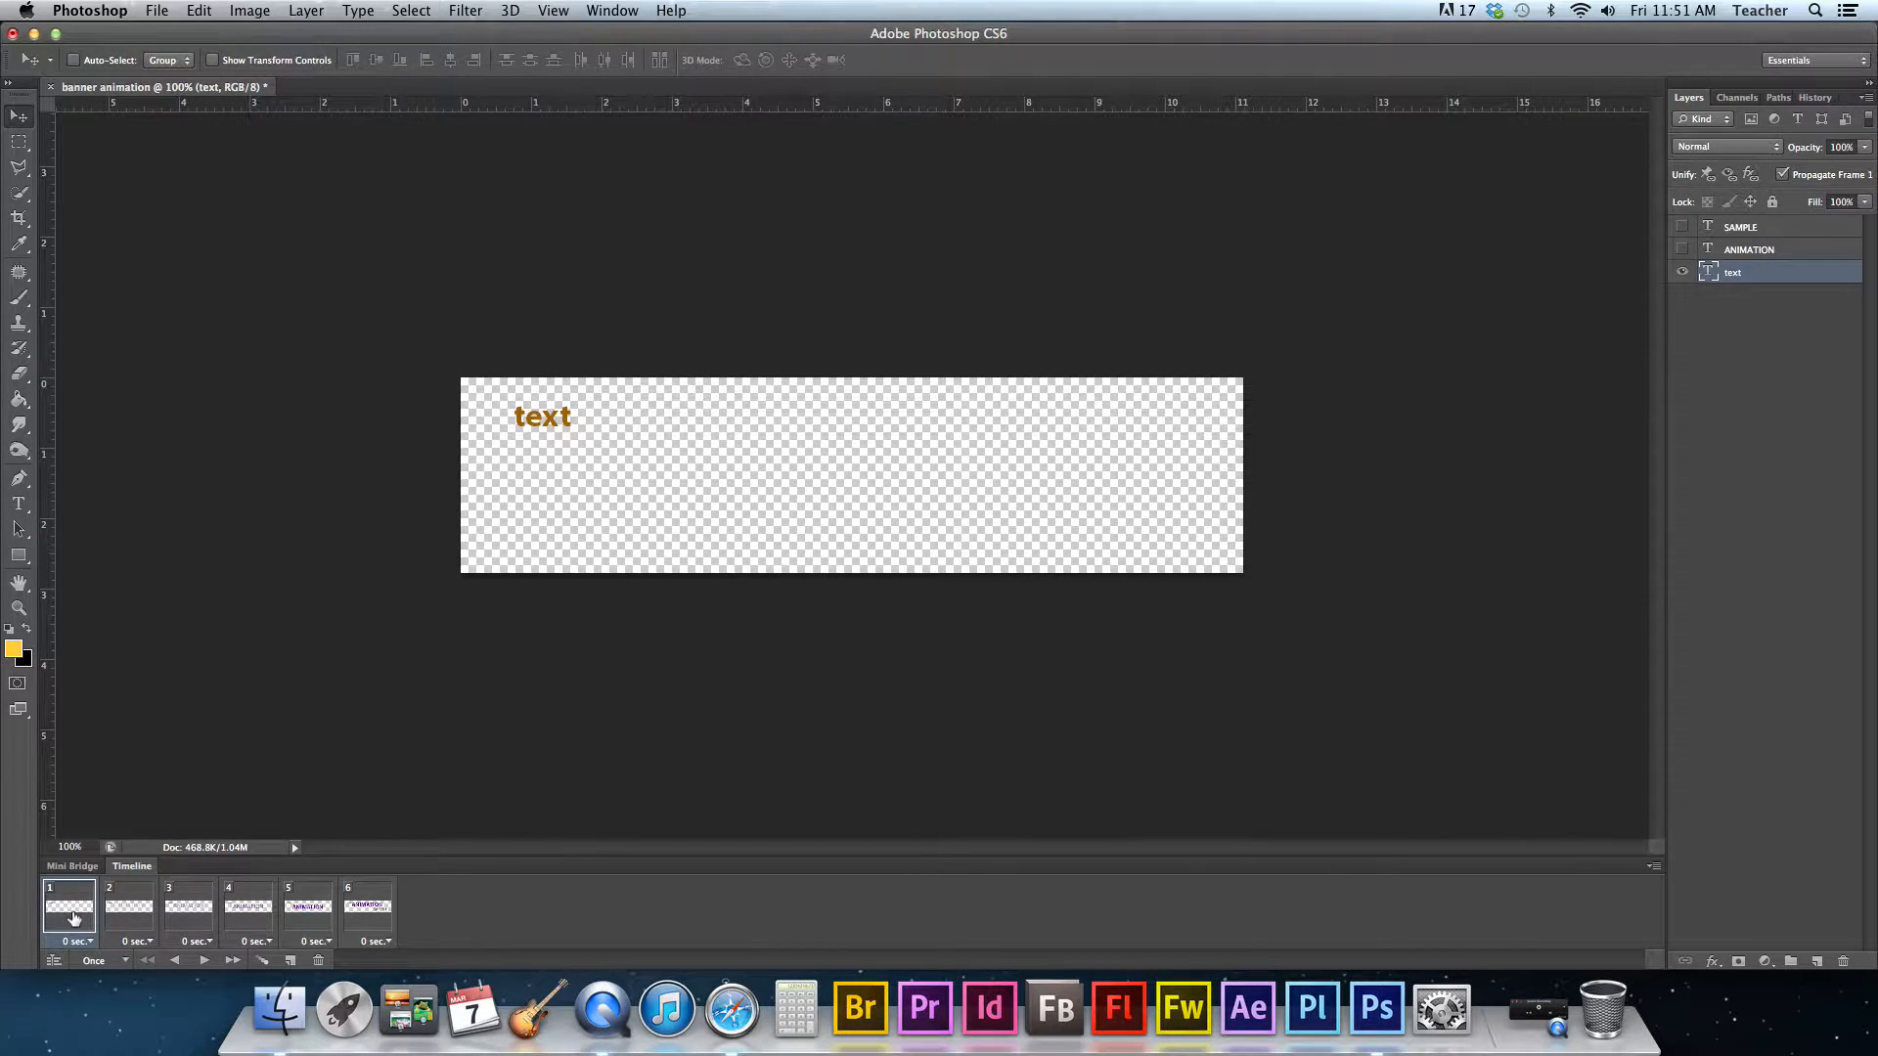
- Step through the tweened frames to check the ANIMATION fade-in
left_click(118, 912)
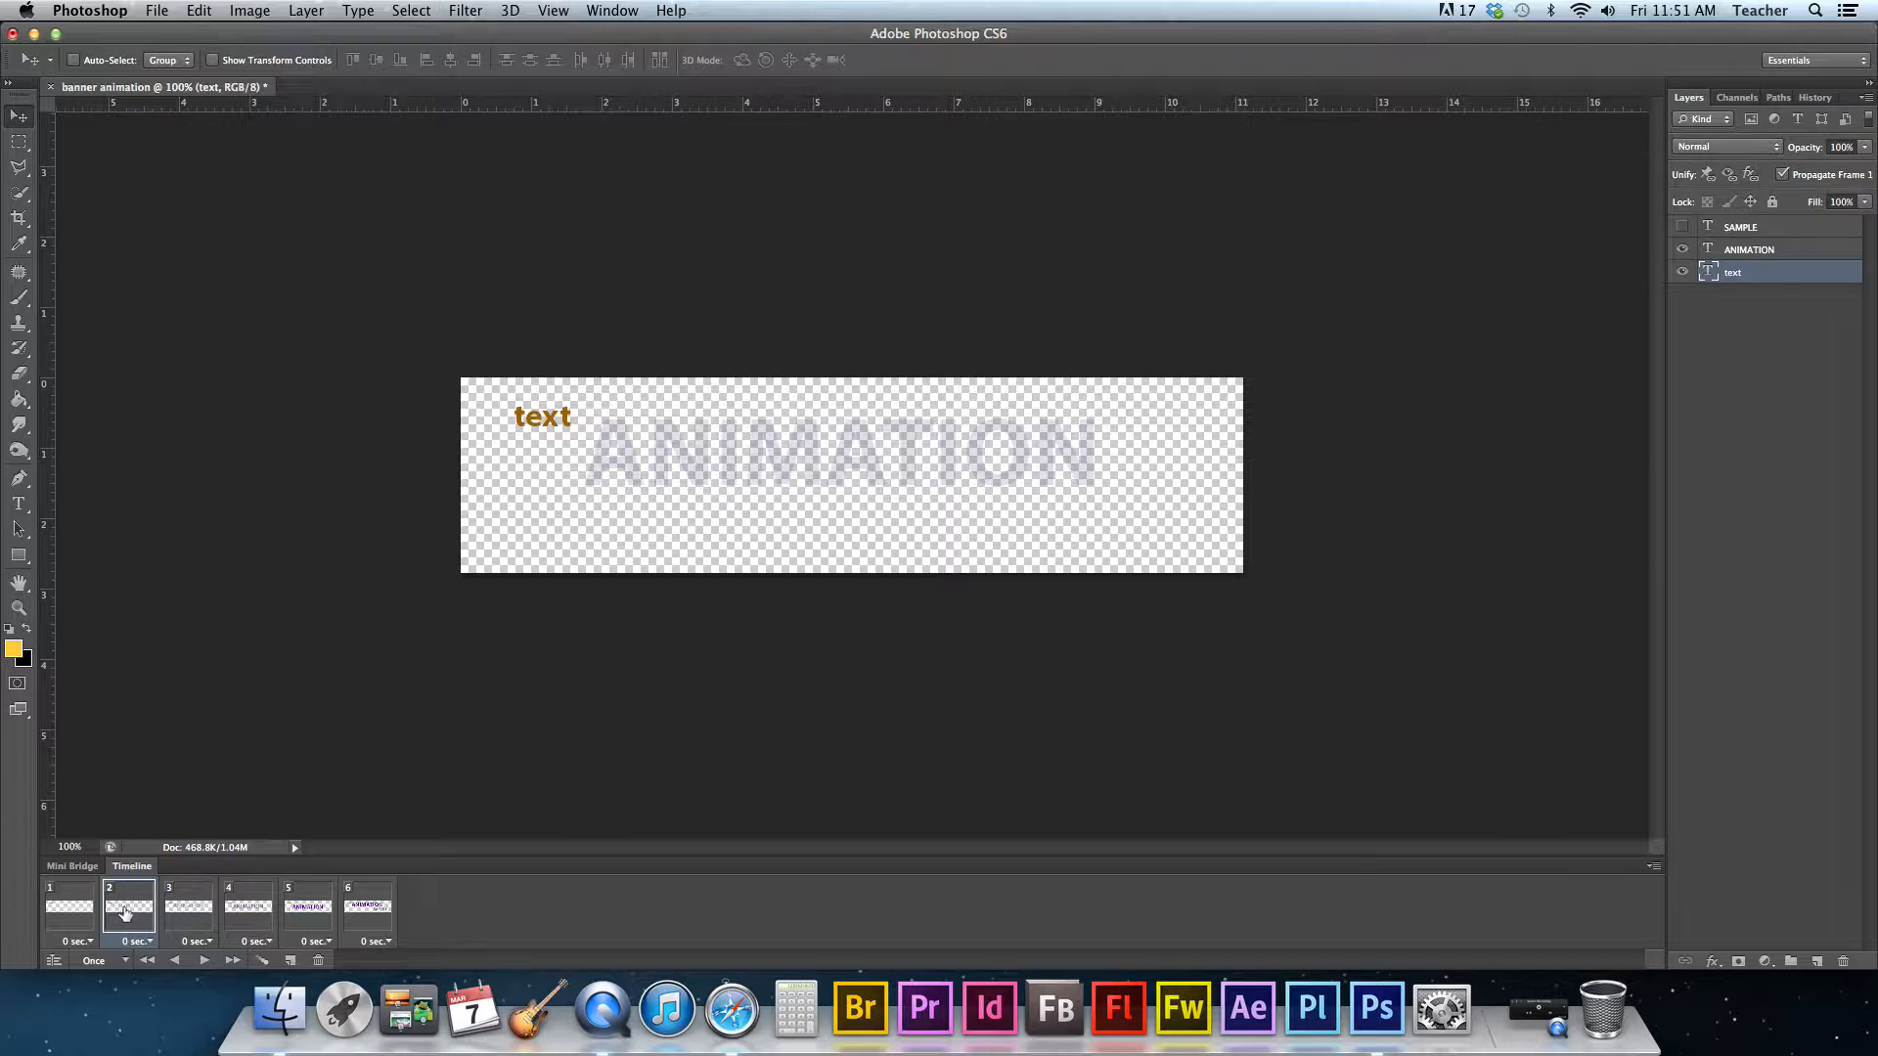
left_click(182, 913)
left_click(252, 914)
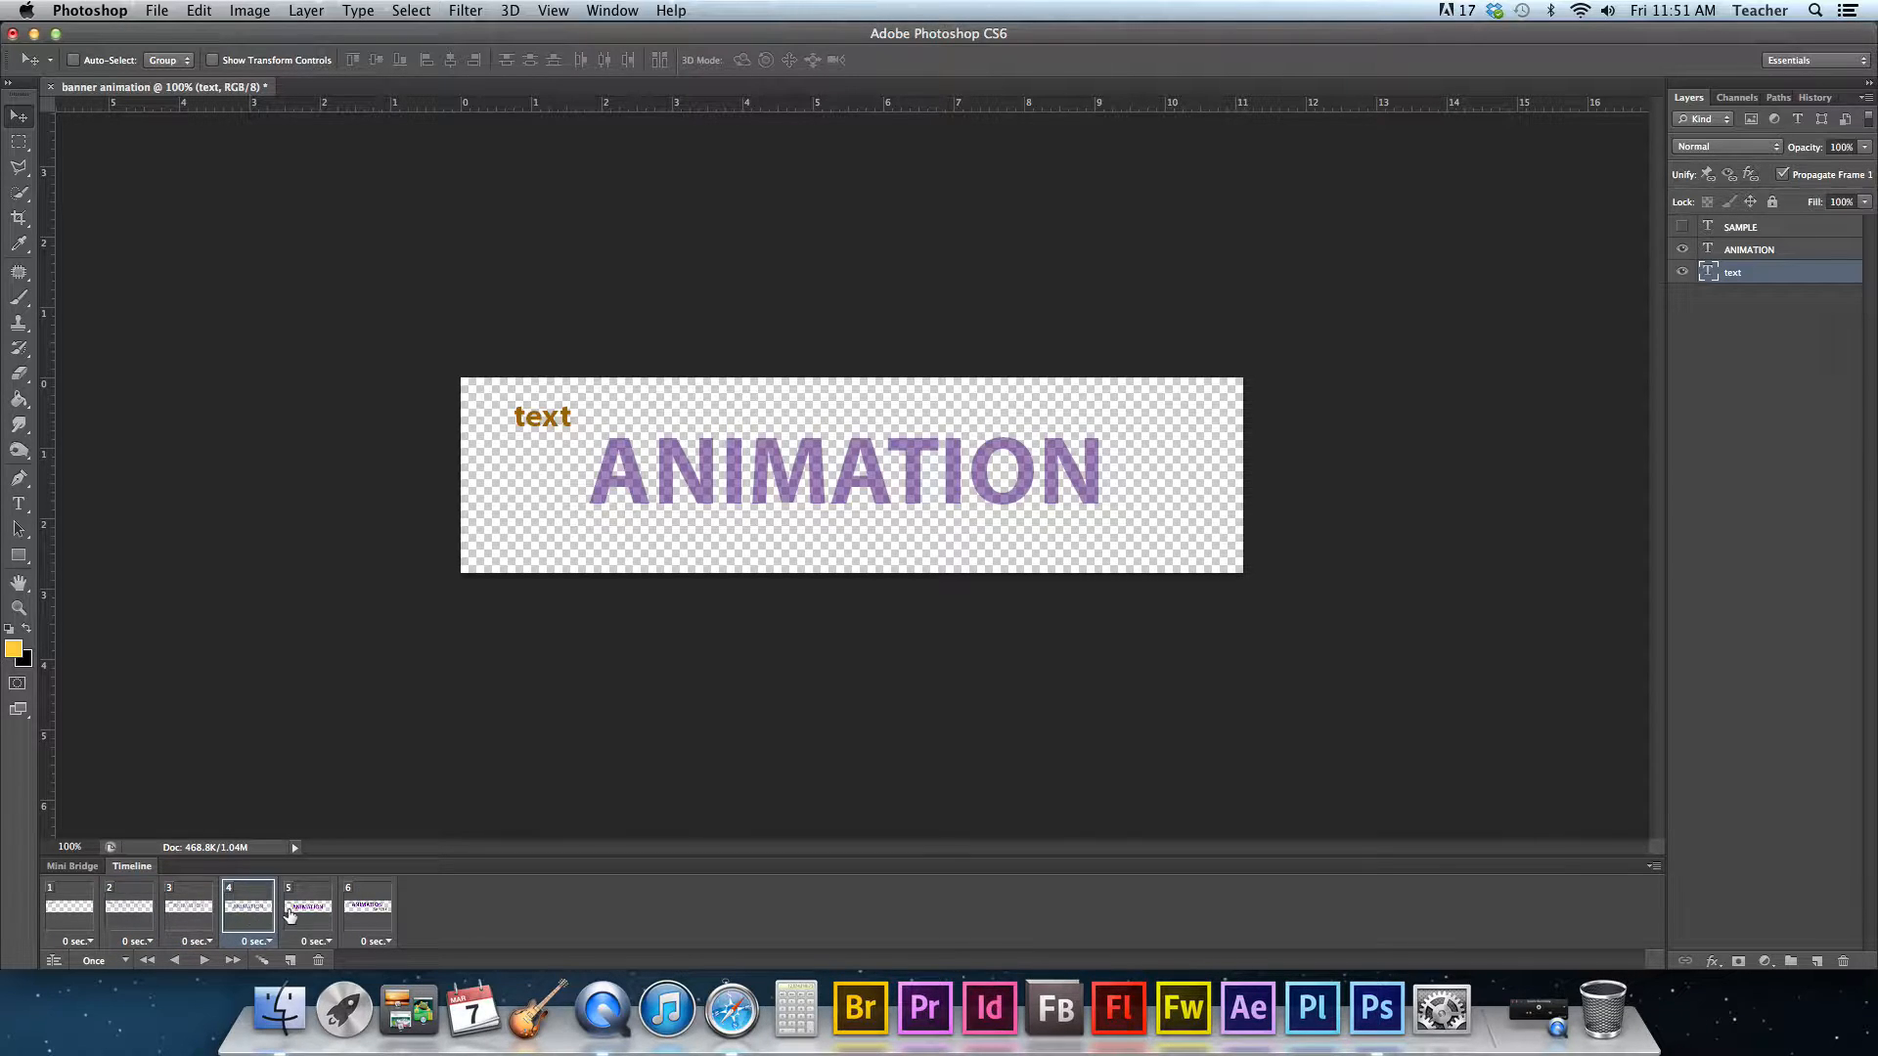
left_click(298, 915)
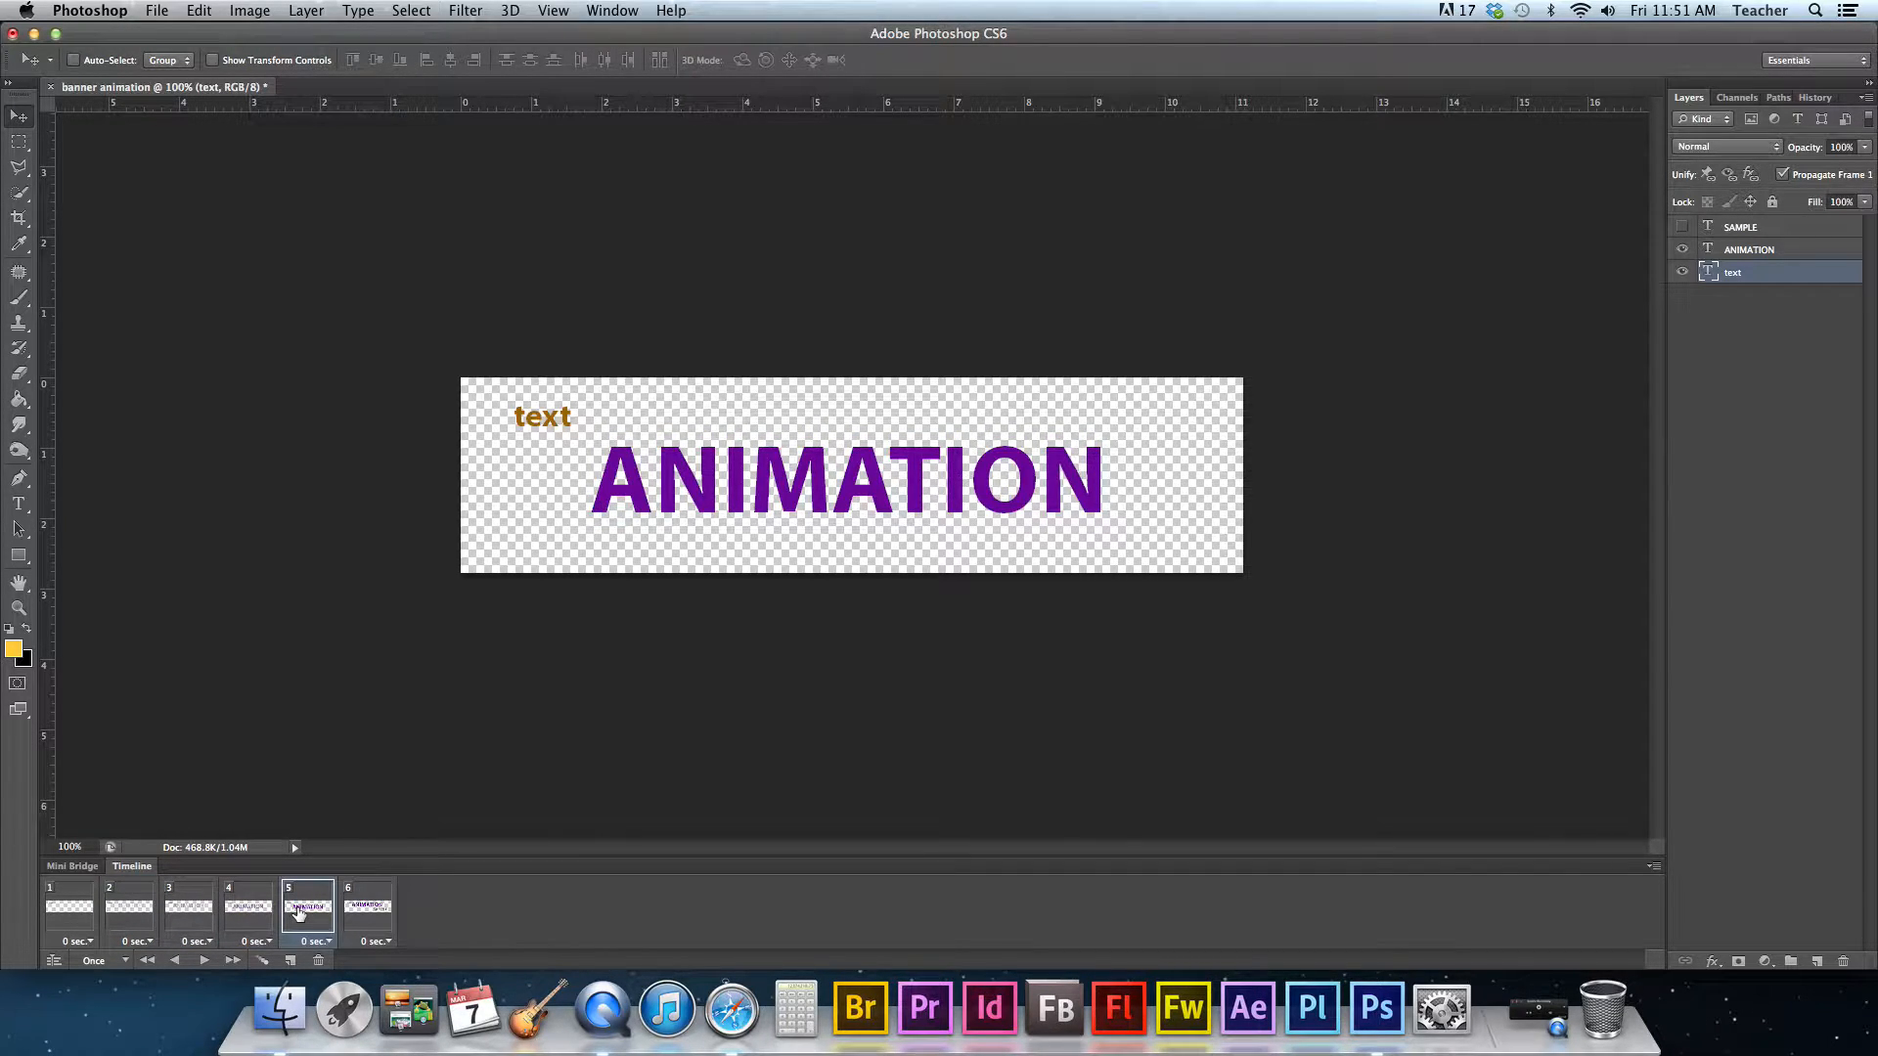
left_click(61, 913)
left_click(131, 911)
left_click(189, 913)
left_click(256, 915)
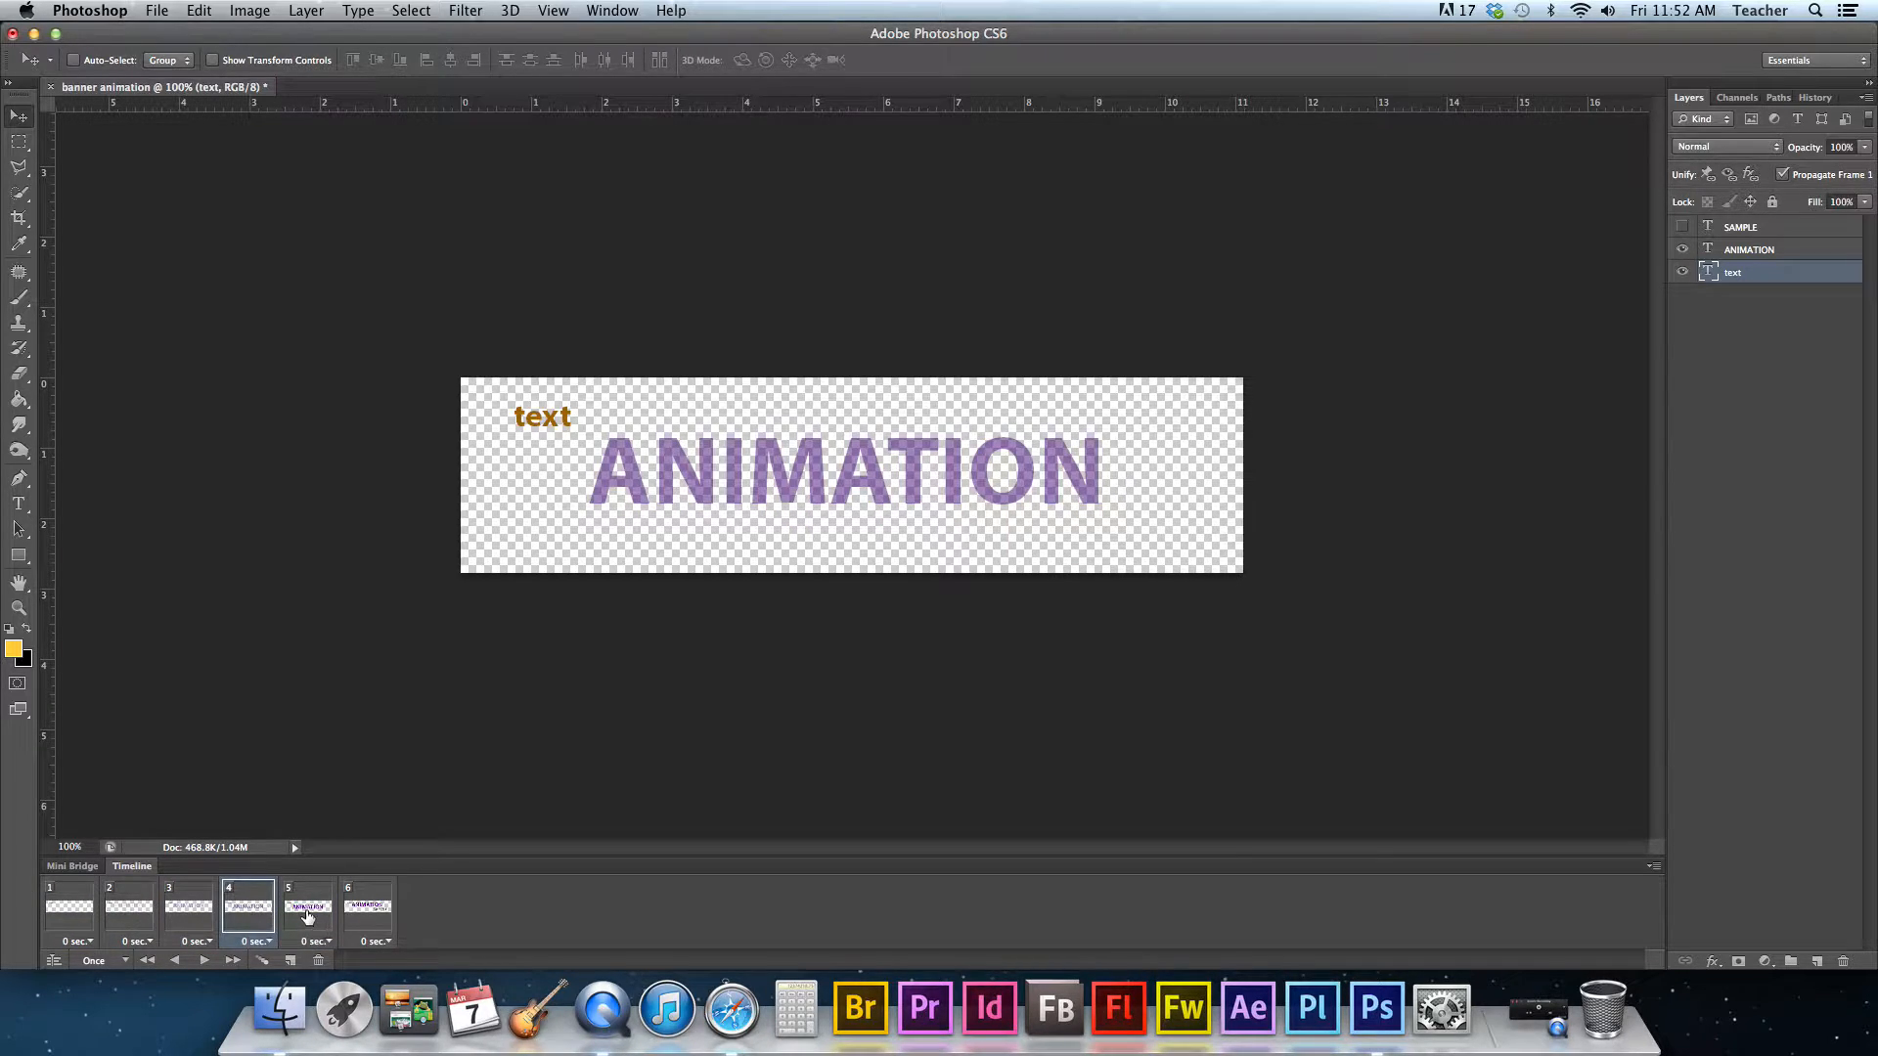
left_click(307, 916)
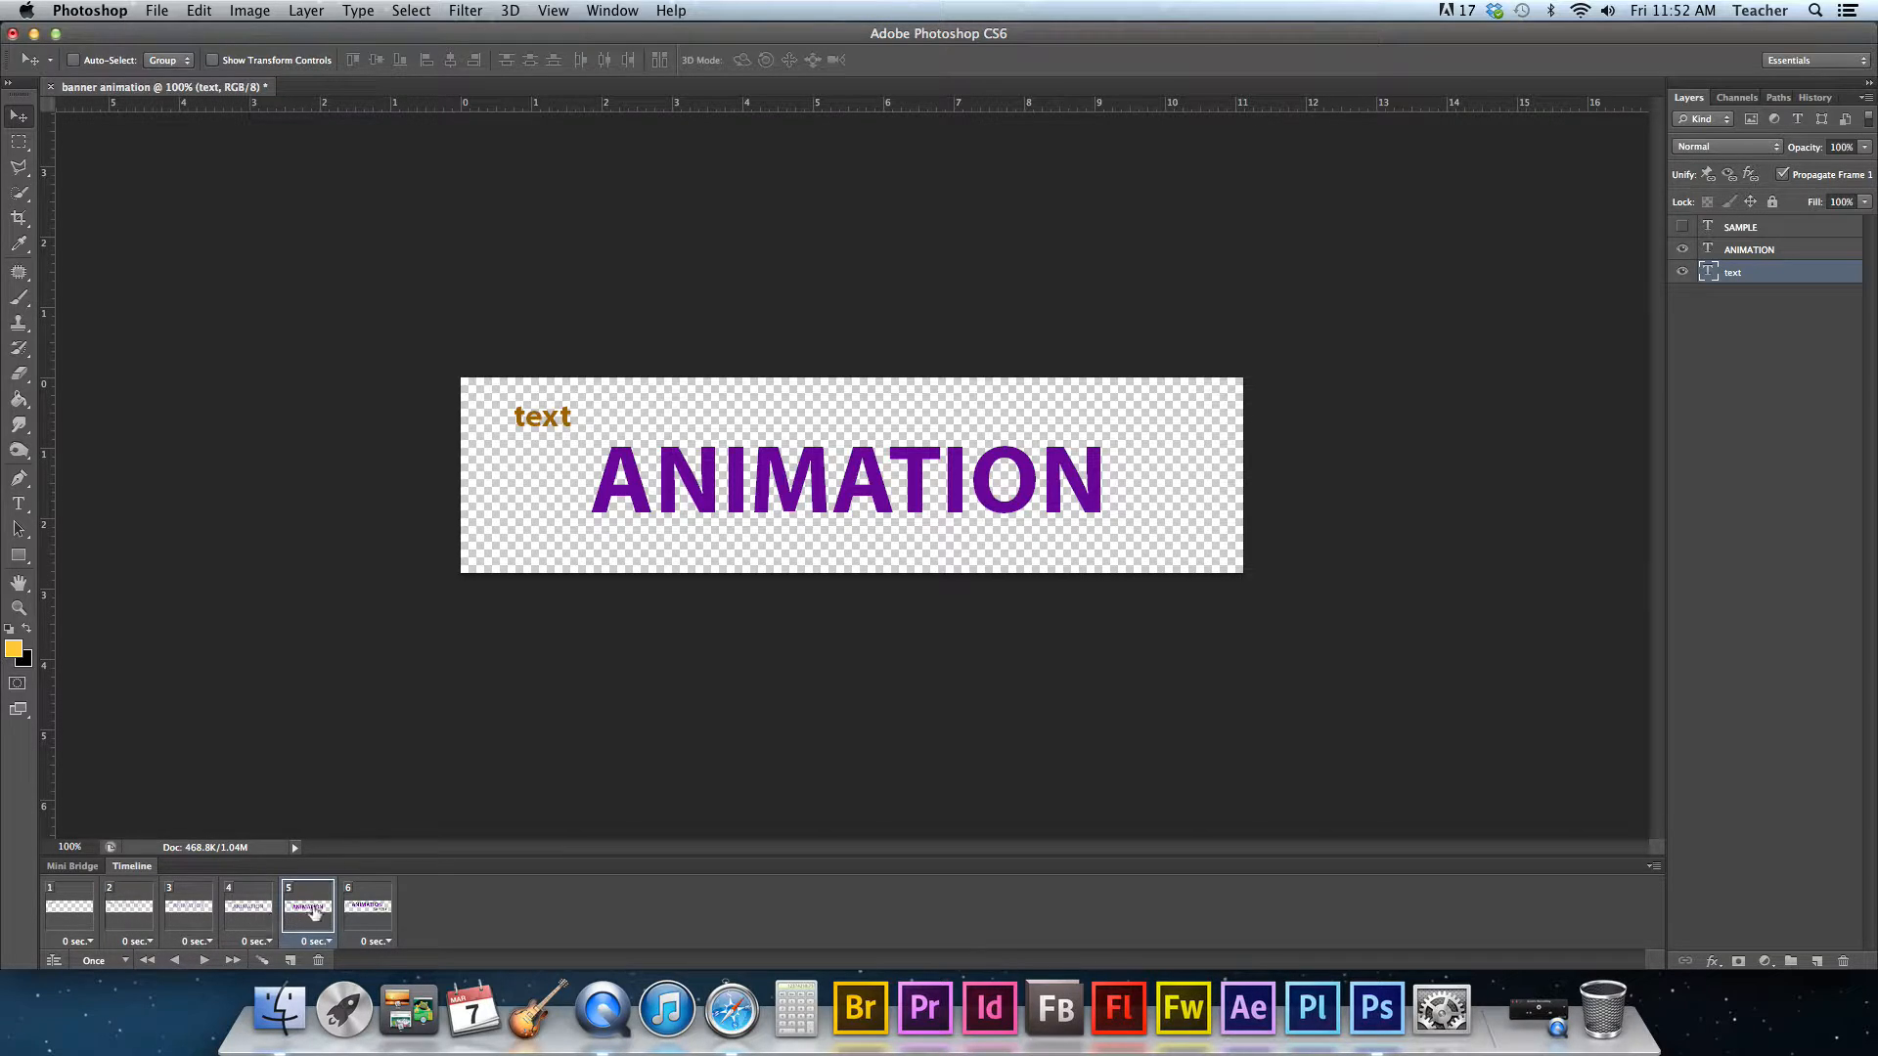
- Select the last two frames and tween between them, adding 3 frames
left_click(345, 908)
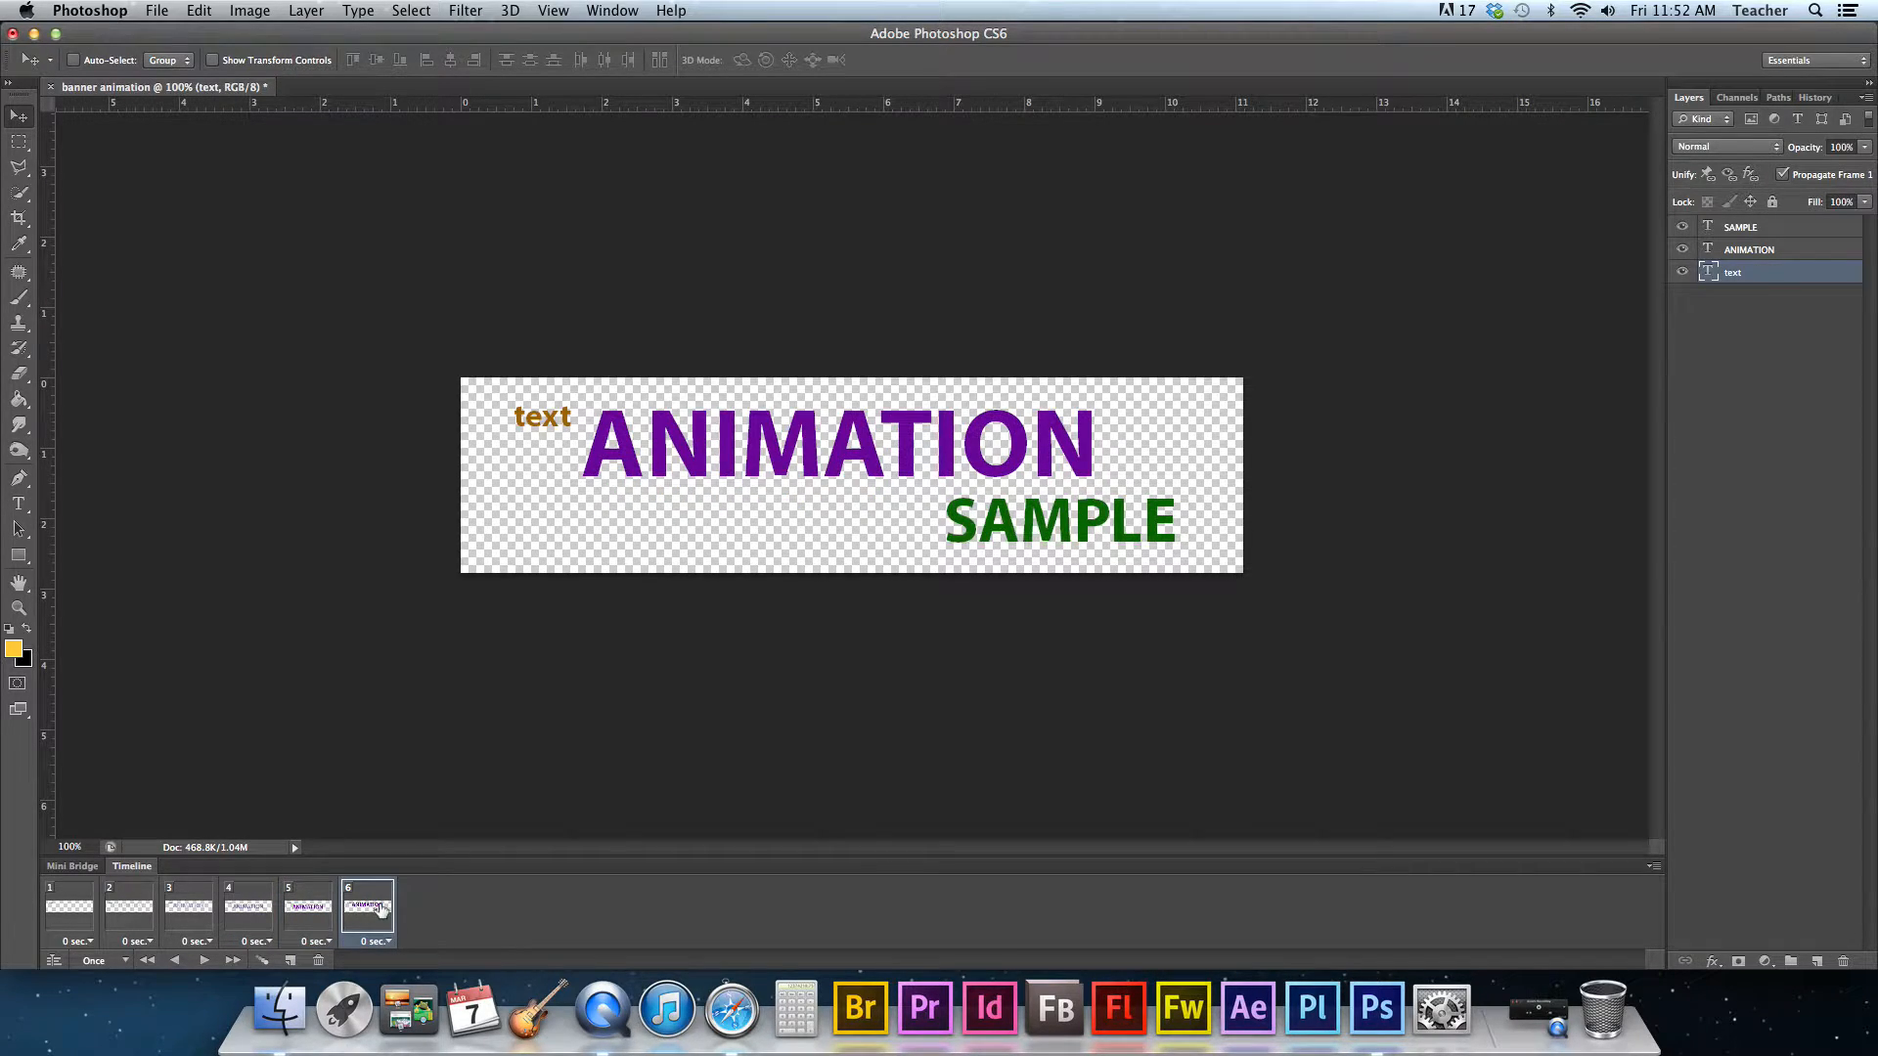
left_click(311, 910)
left_click(265, 963)
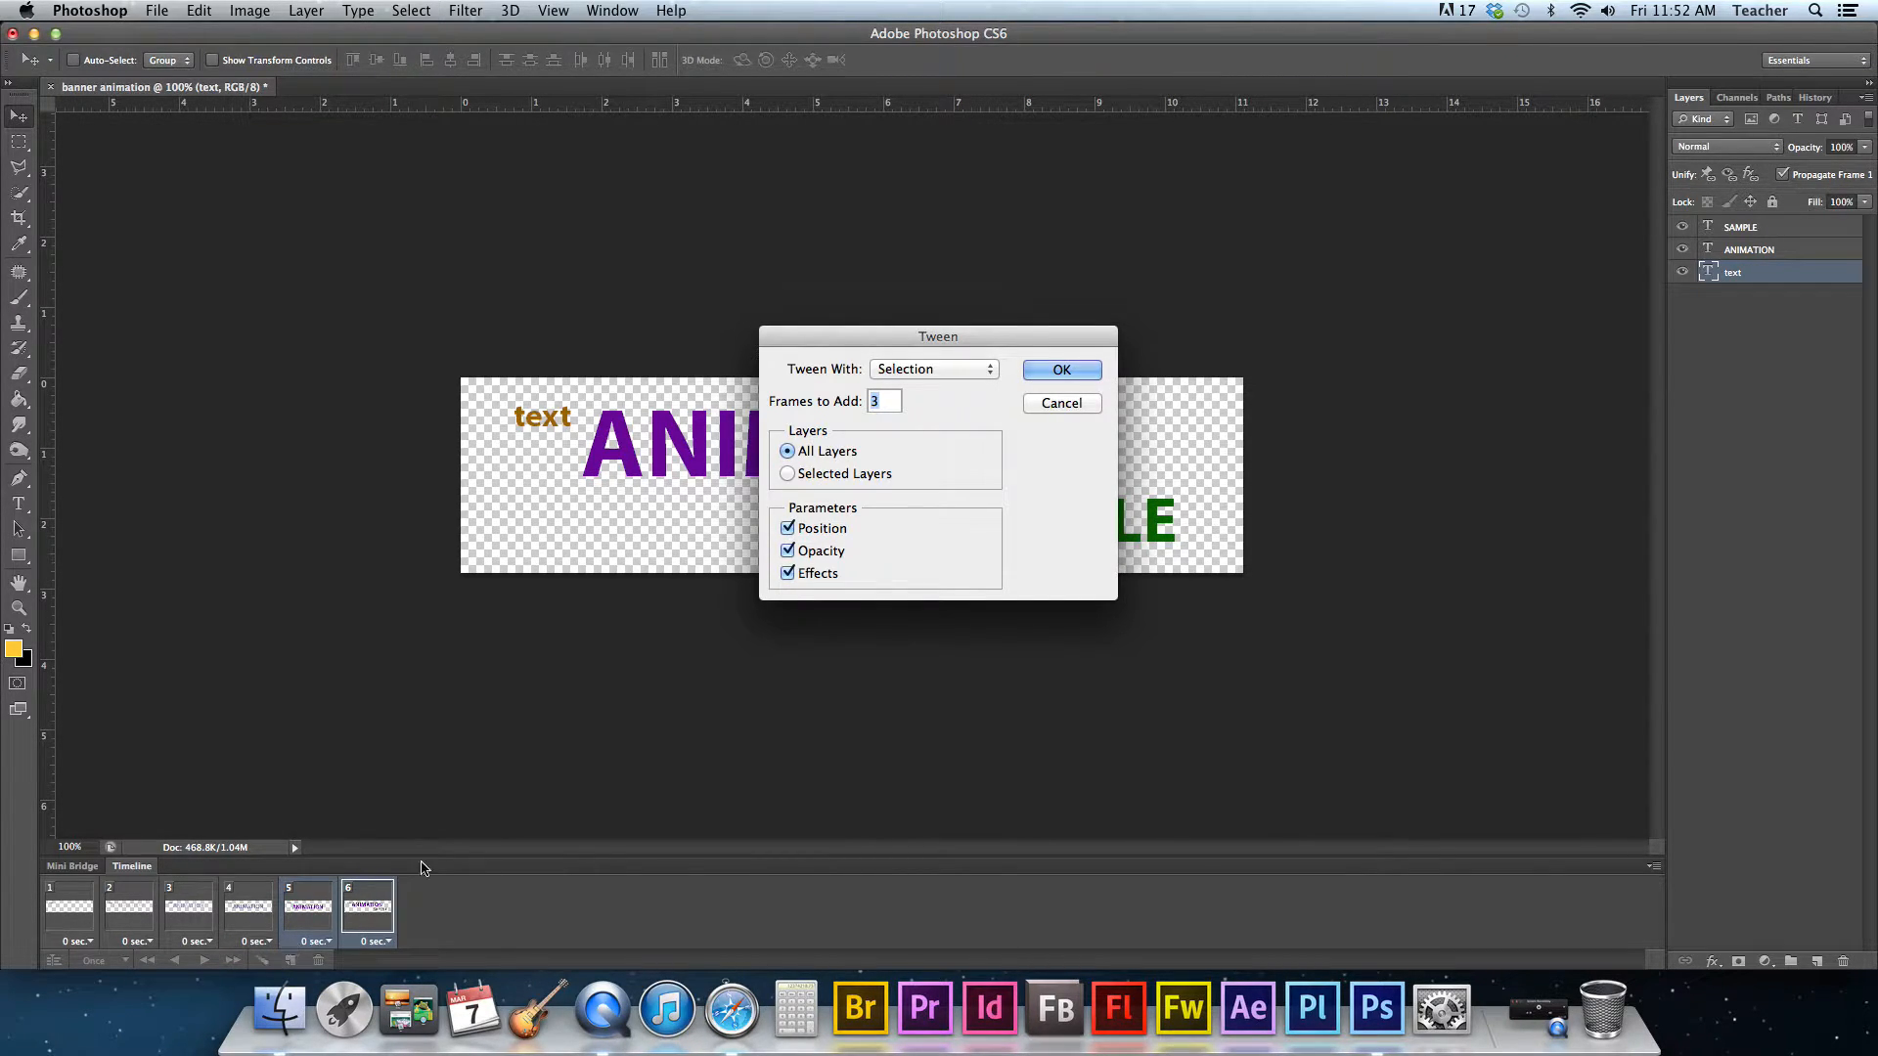
left_click(1047, 370)
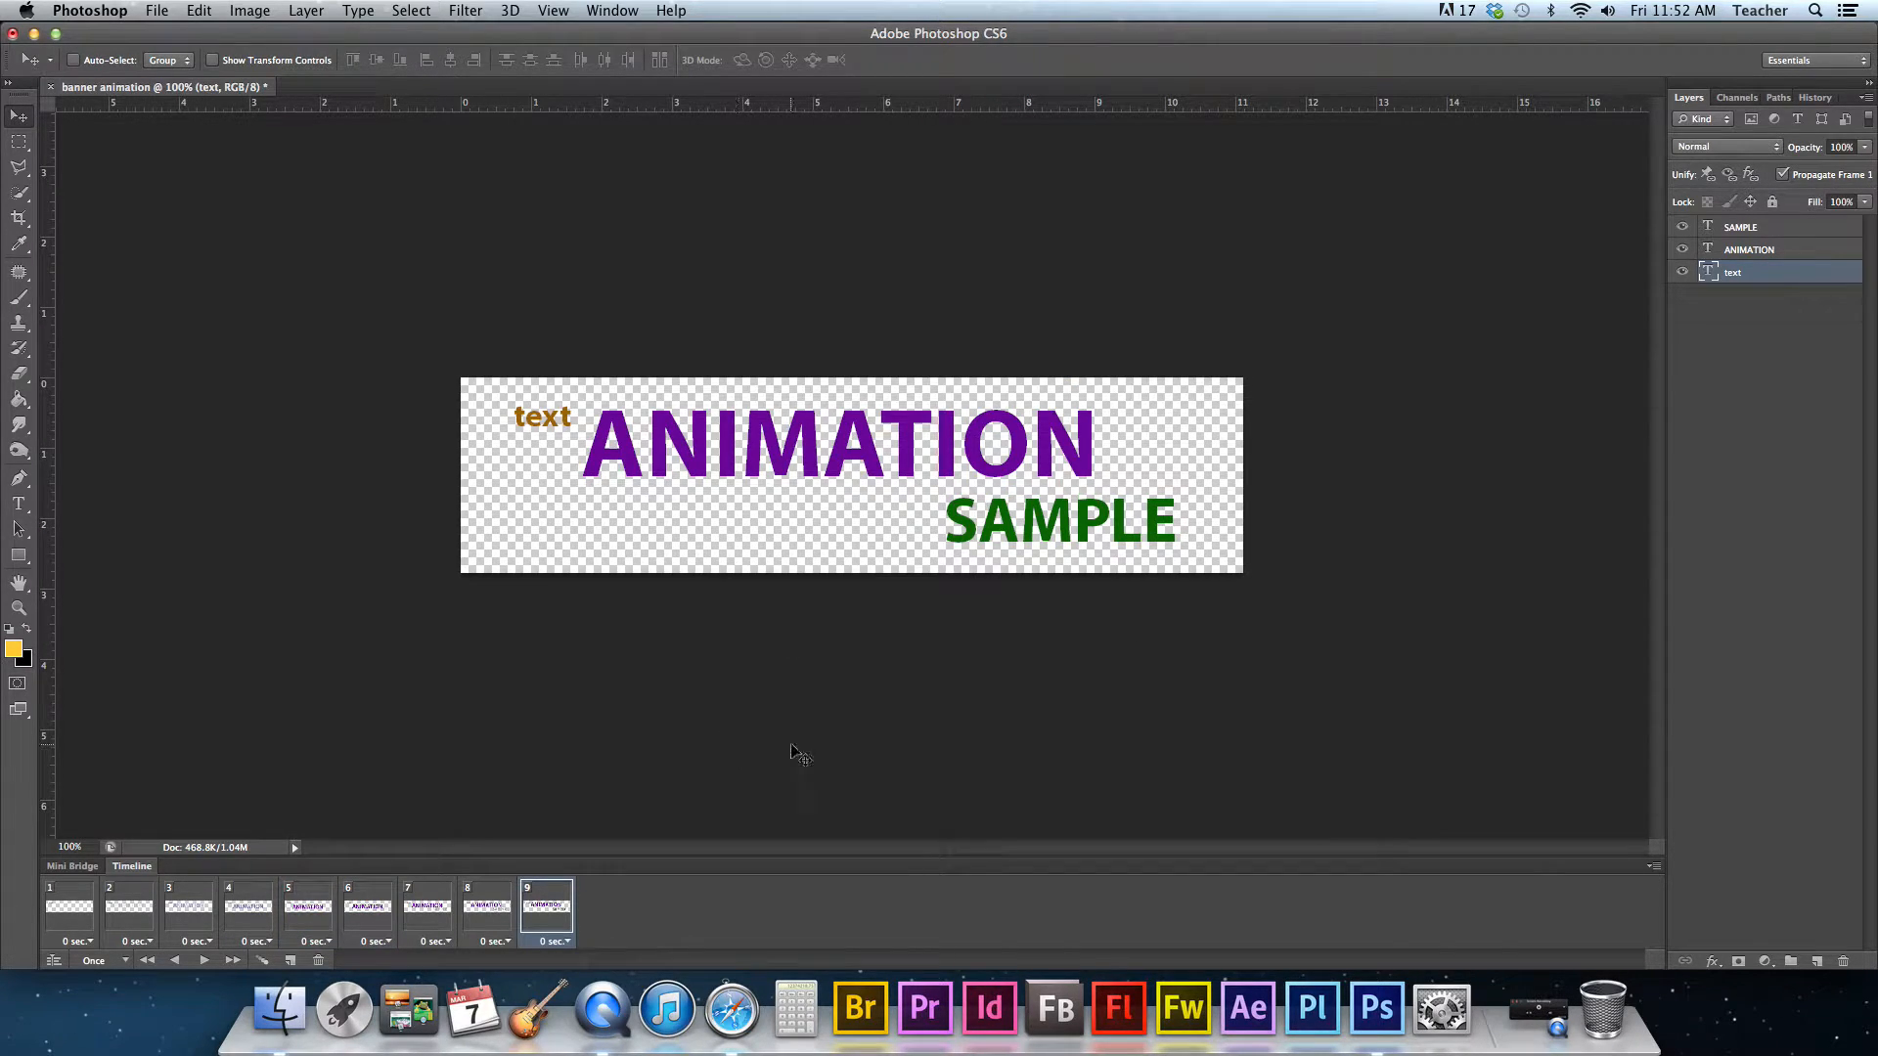
- Play the animation in the timeline to preview it
left_click(202, 963)
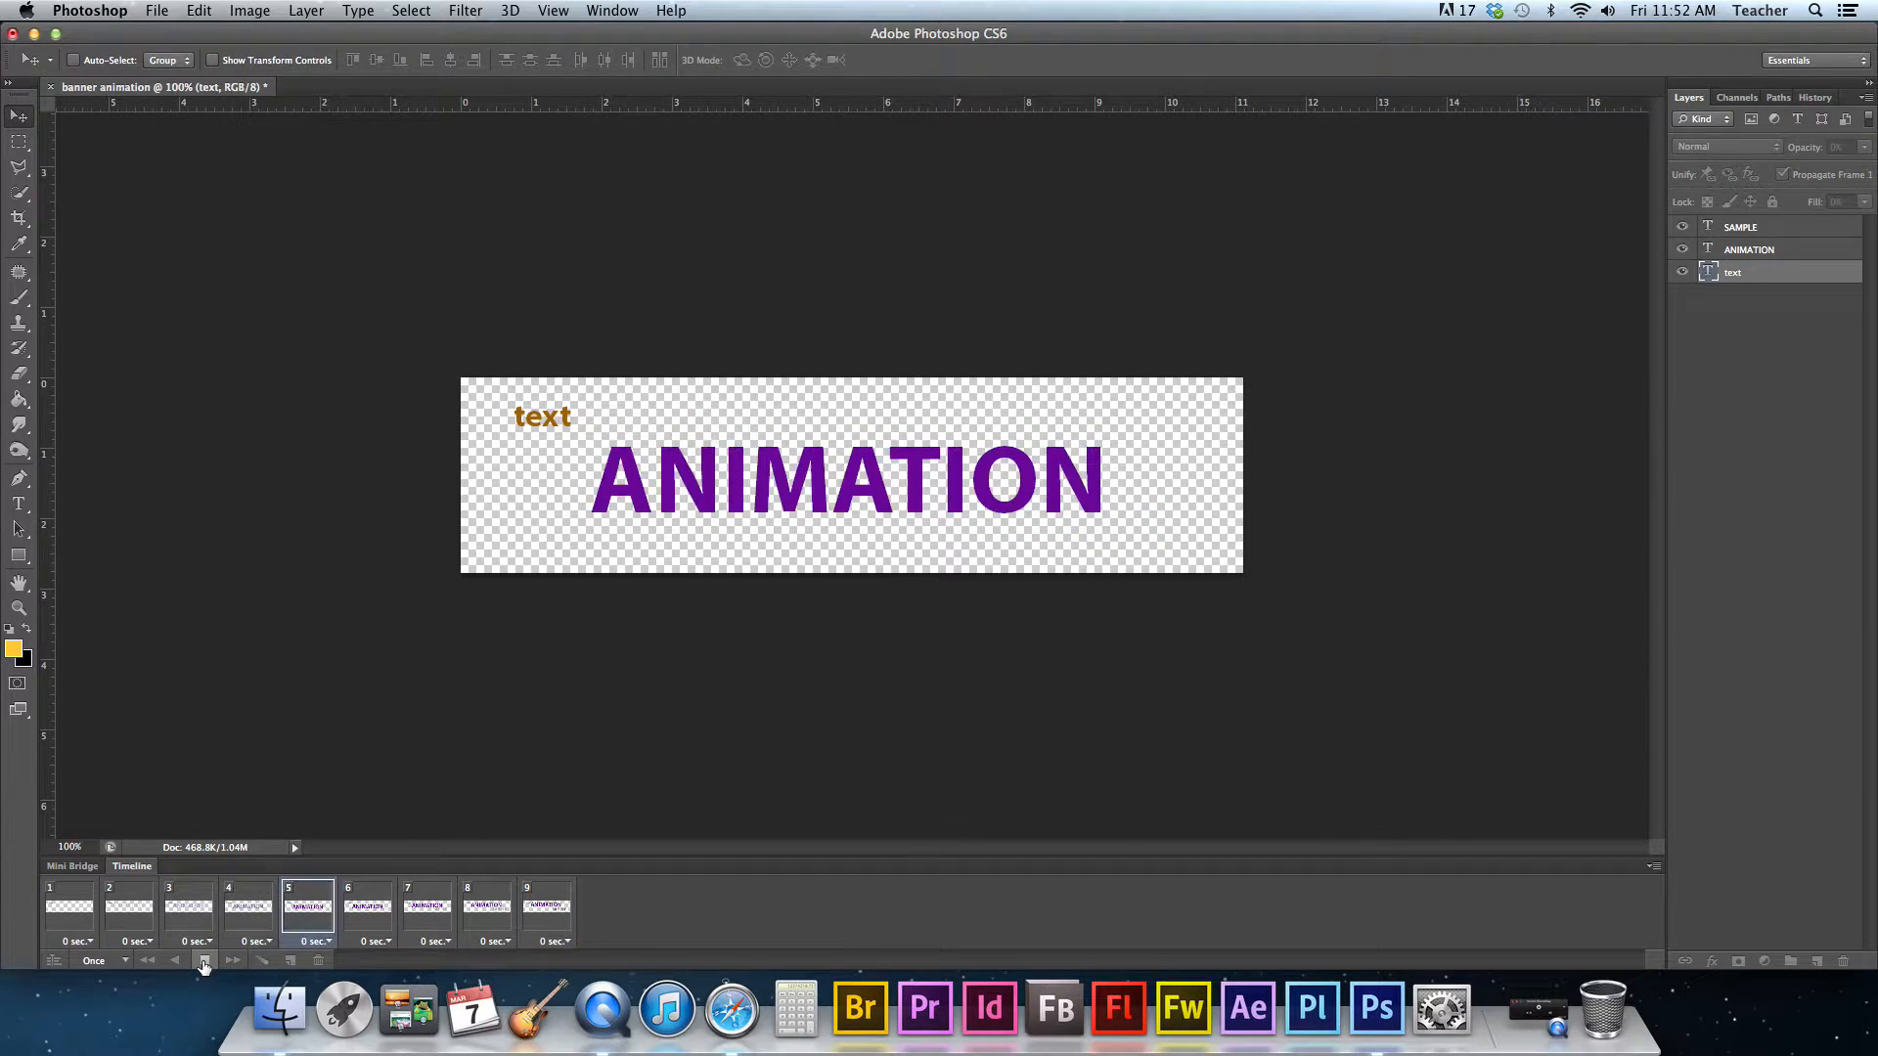
left_click(202, 963)
left_click(203, 962)
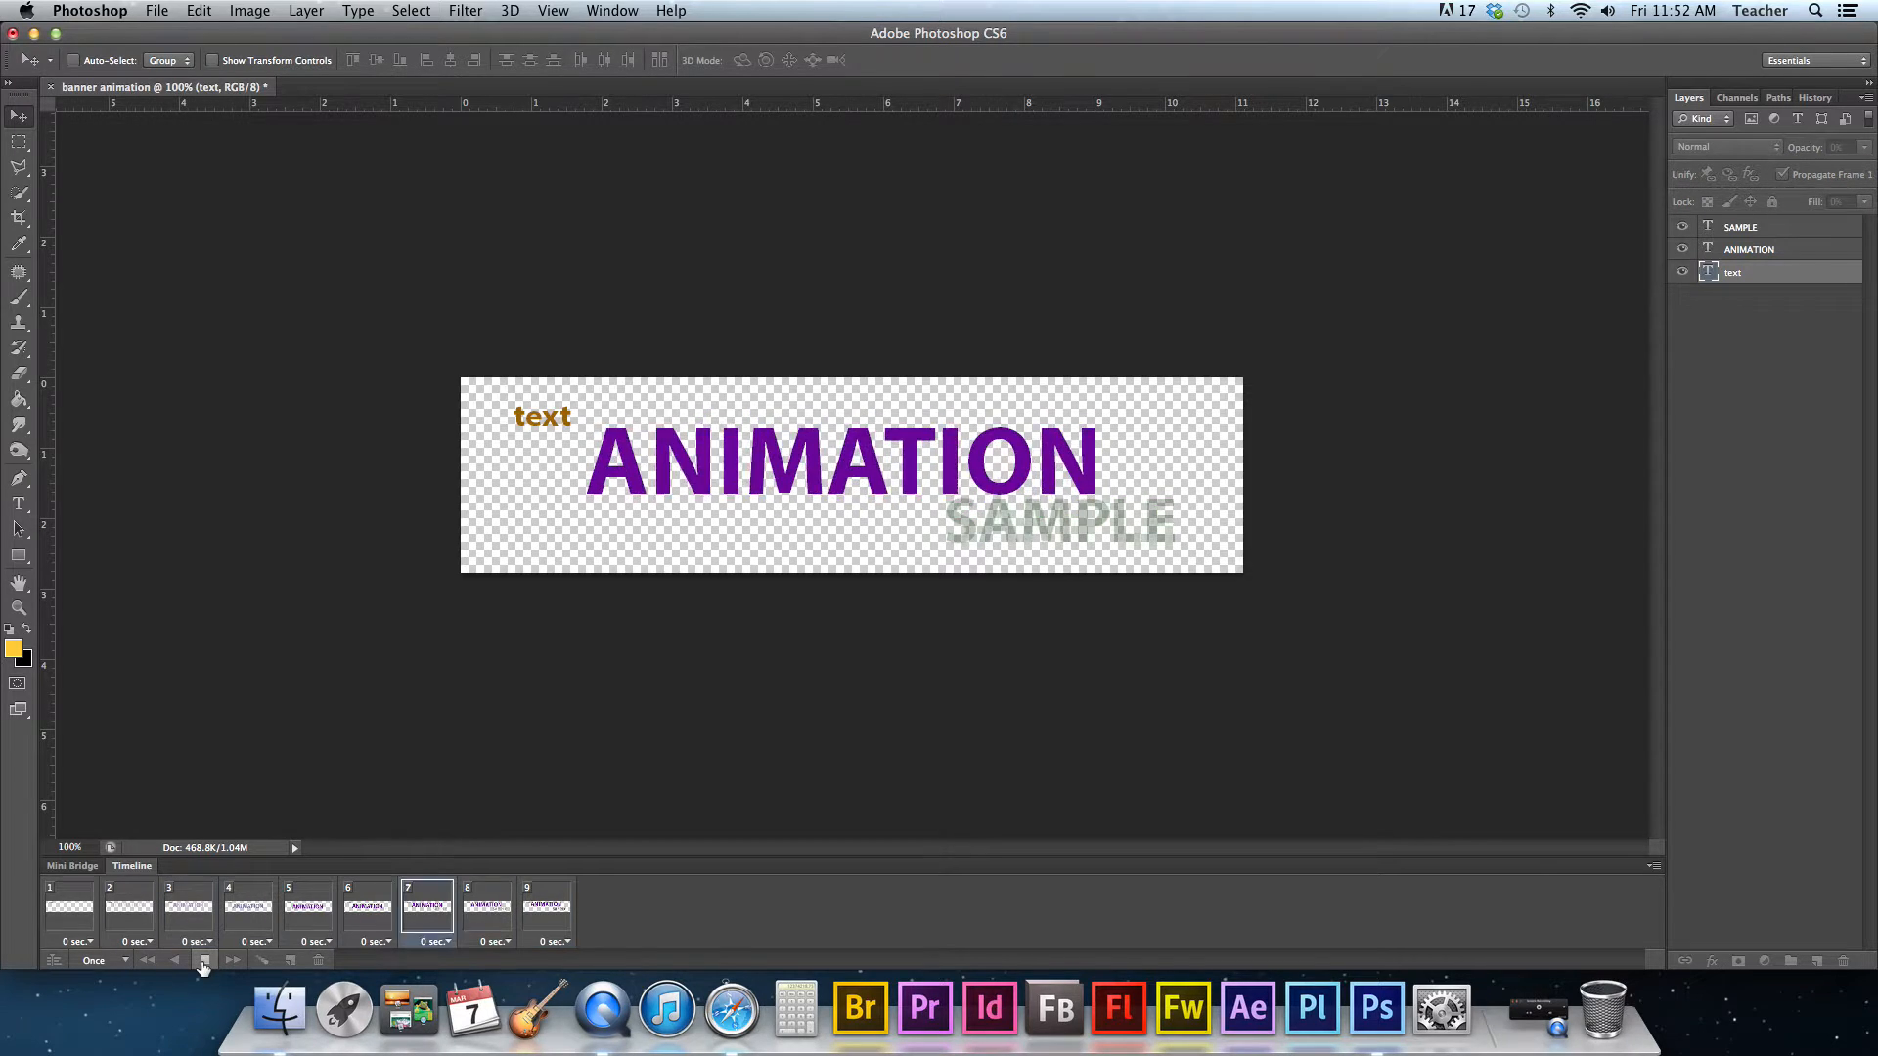
left_click(202, 963)
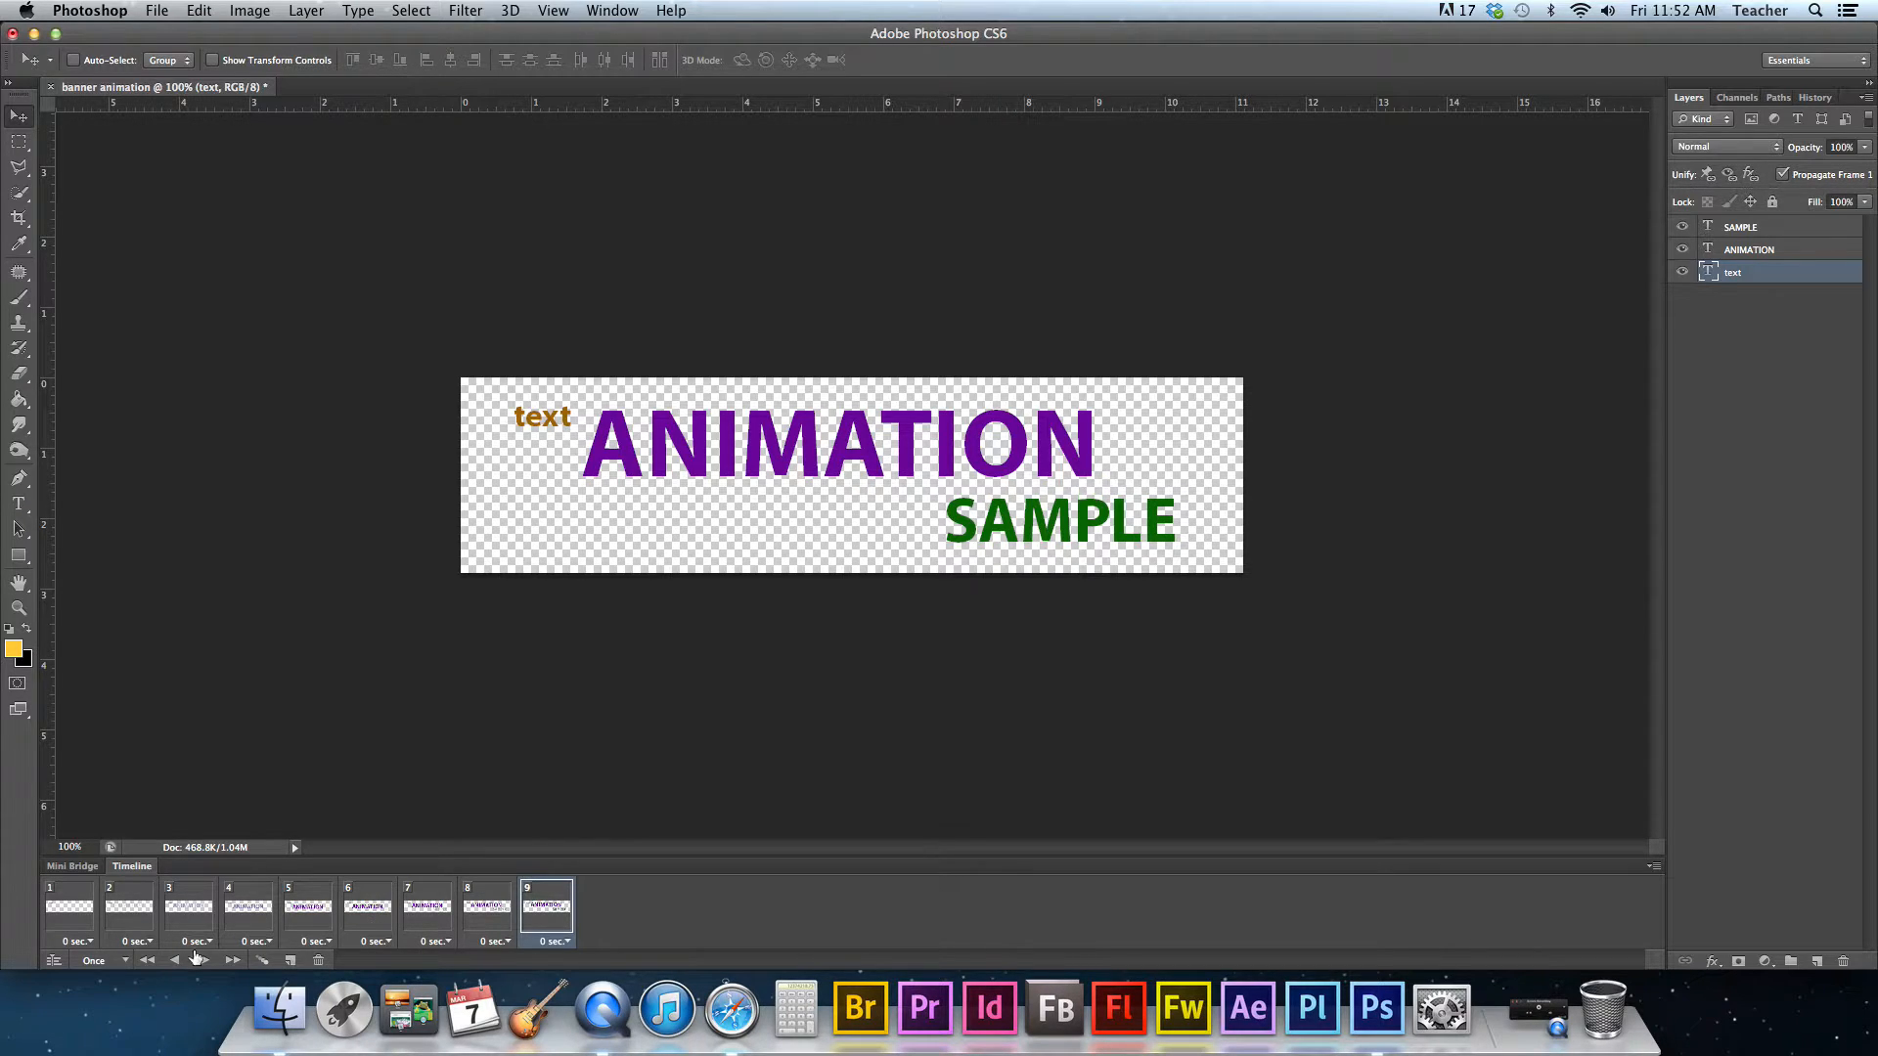
- Set the animation looping to Forever and play it back
left_click(91, 964)
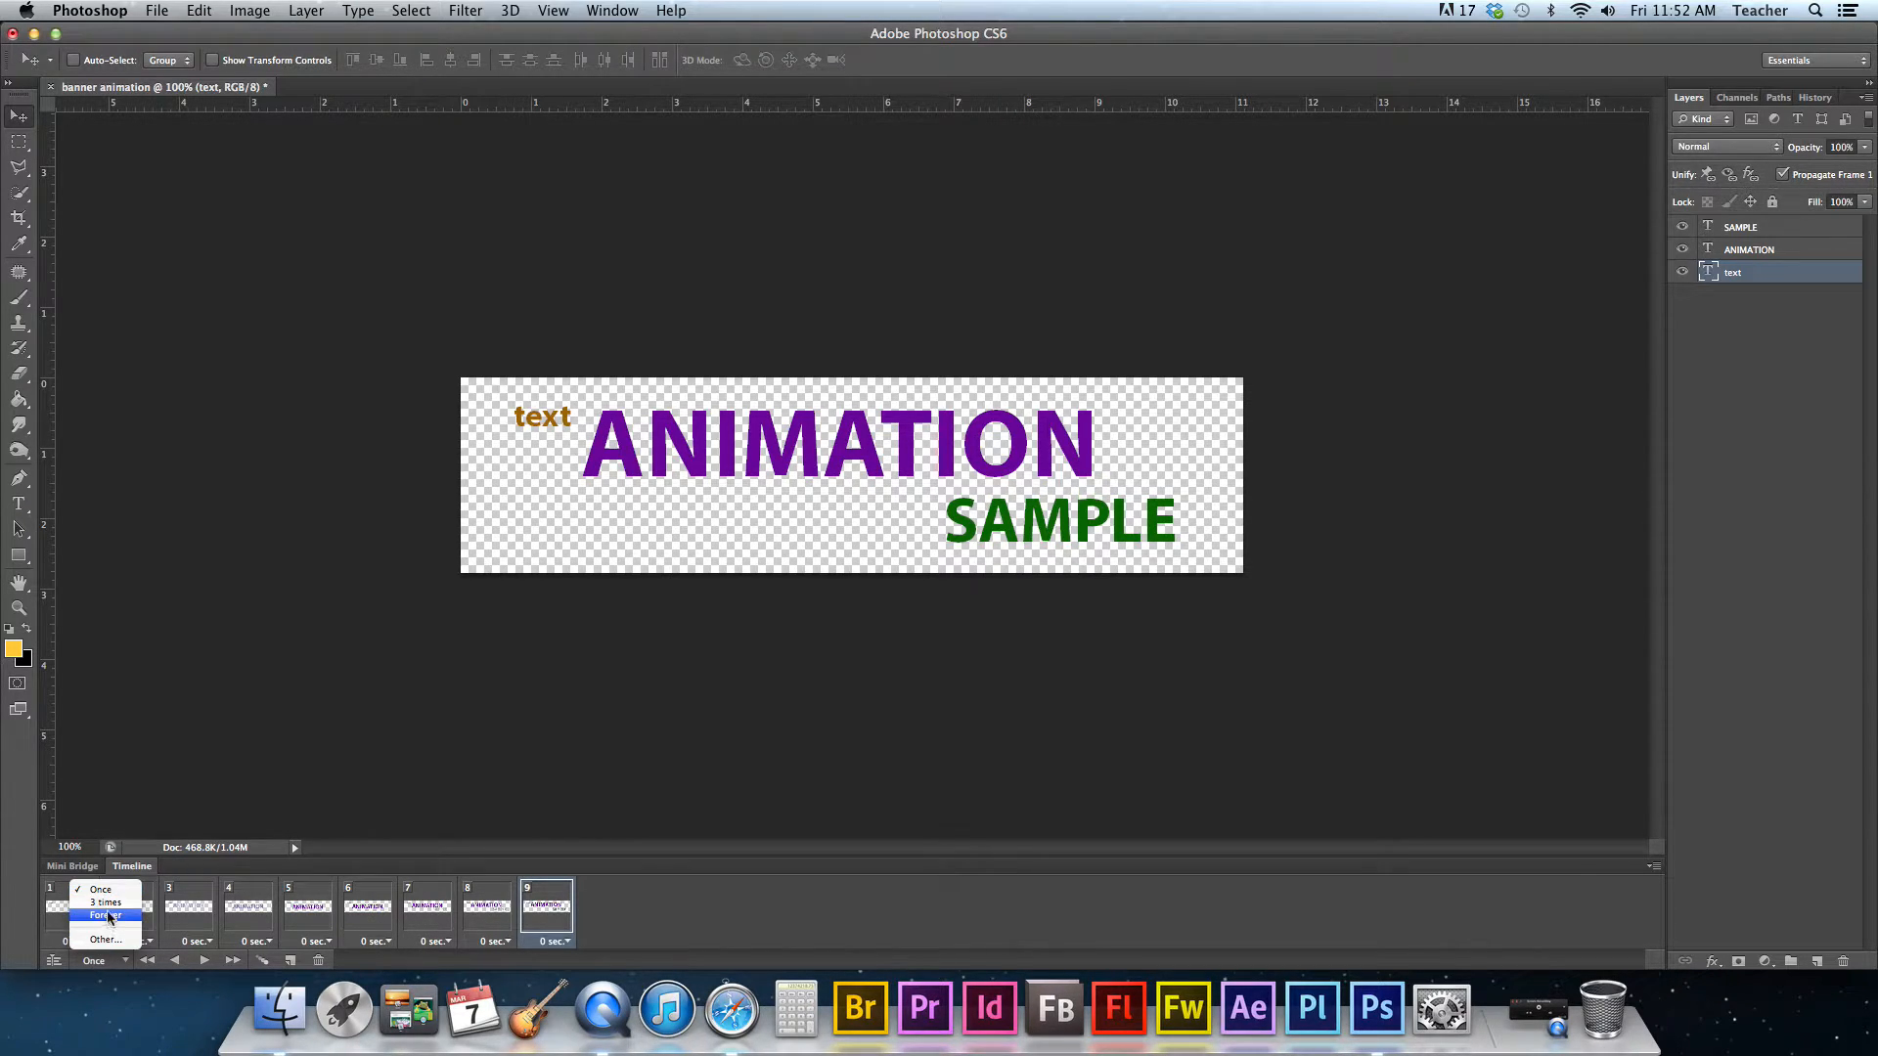
left_click(107, 916)
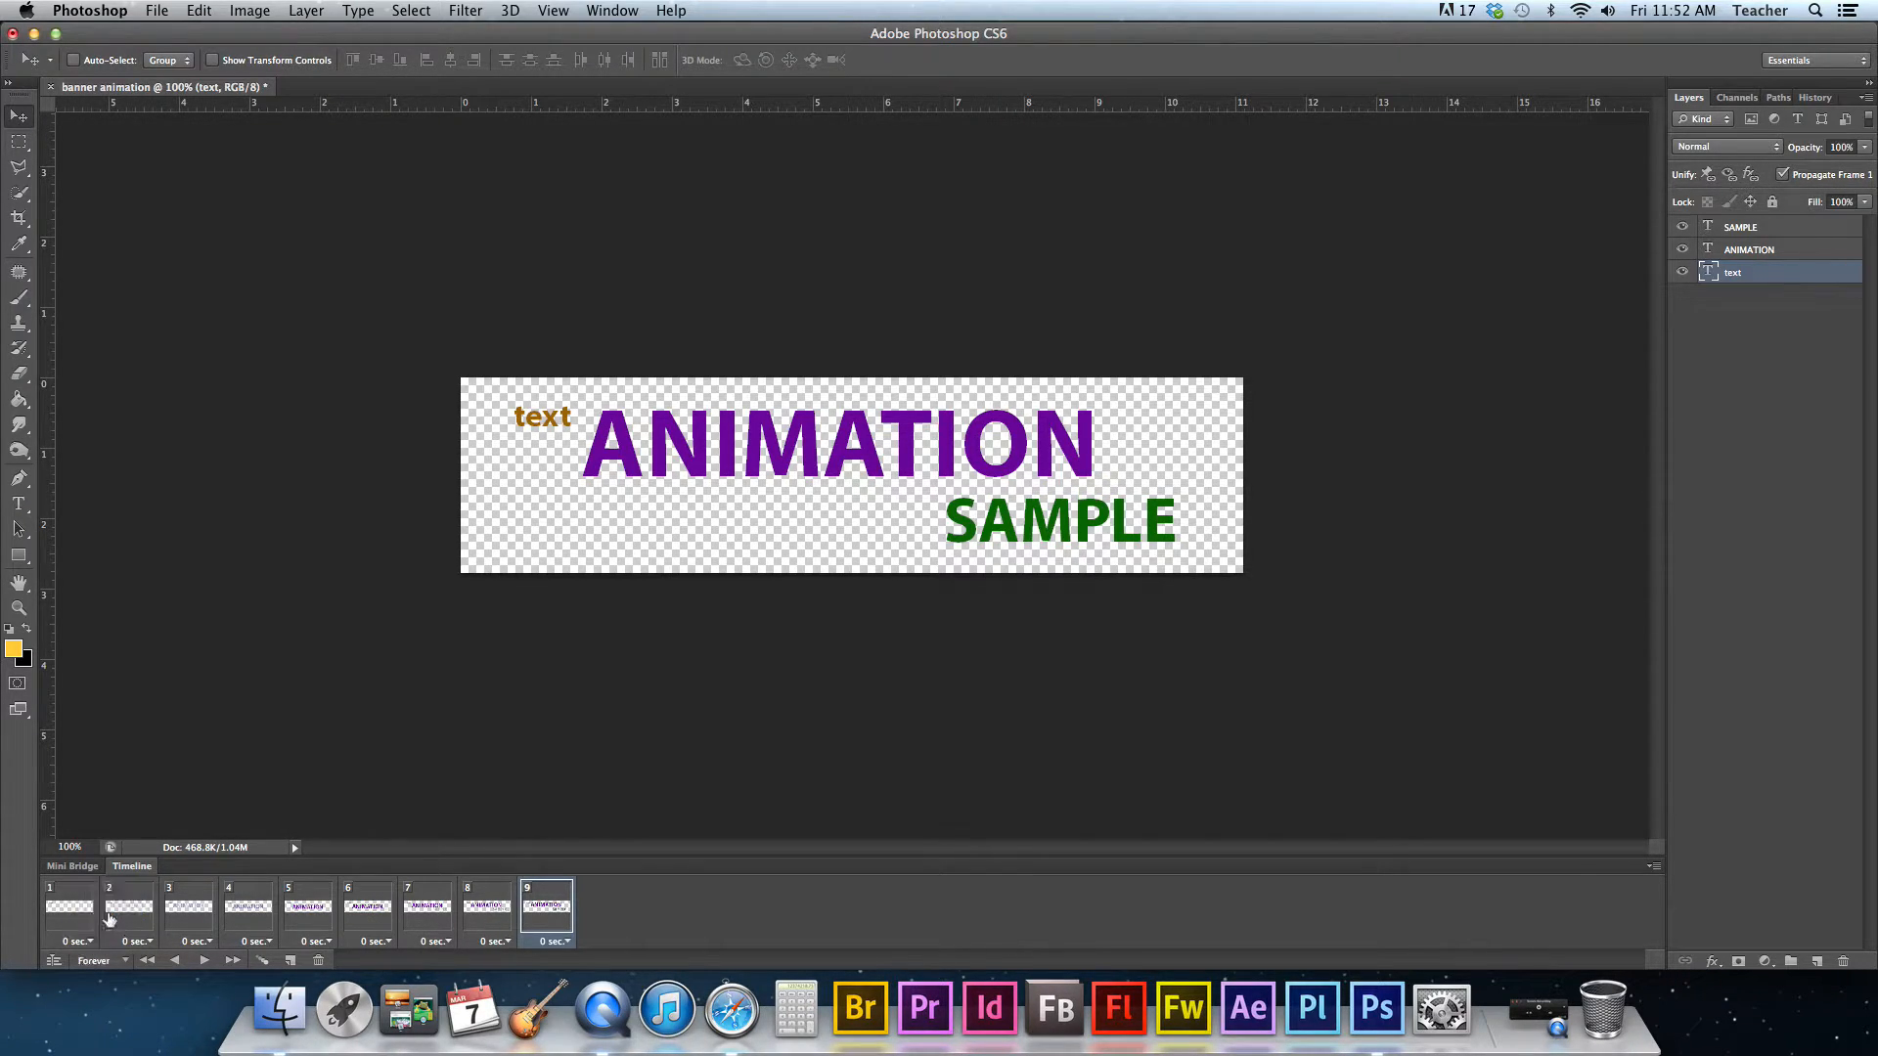
left_click(204, 962)
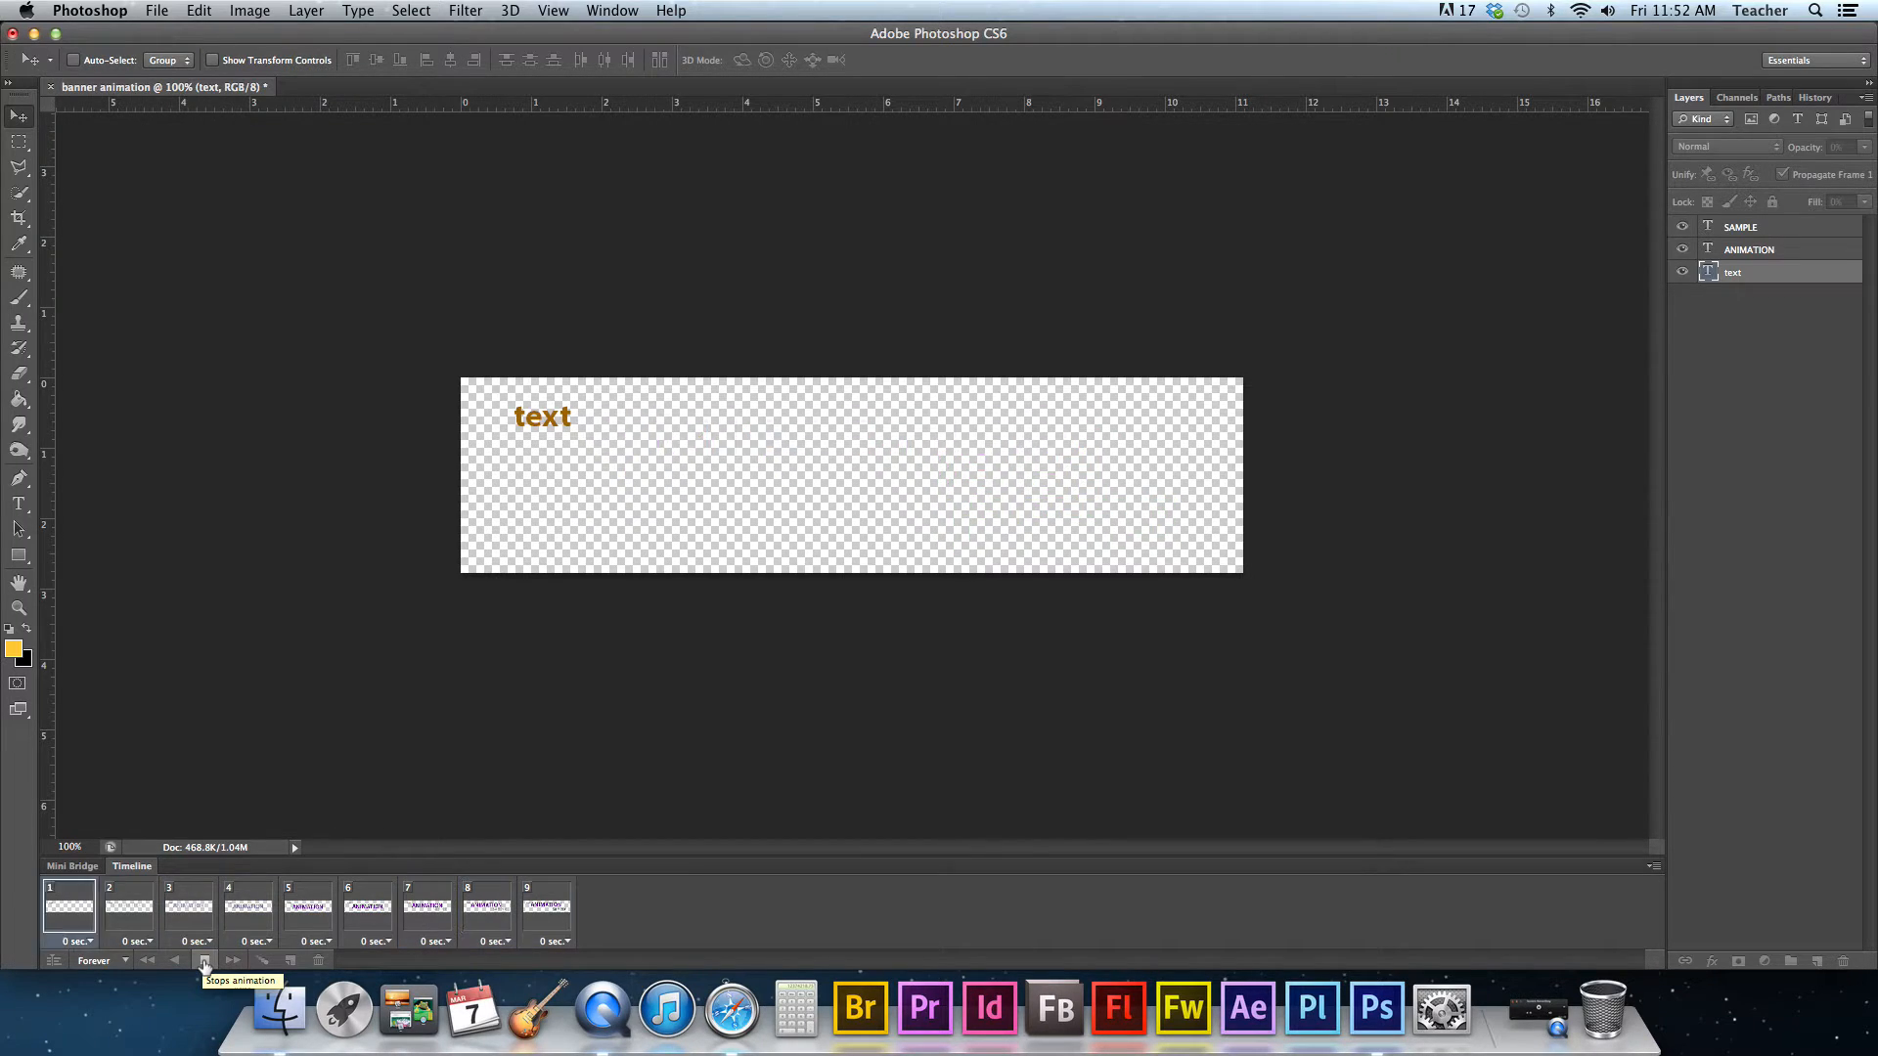
left_click(204, 962)
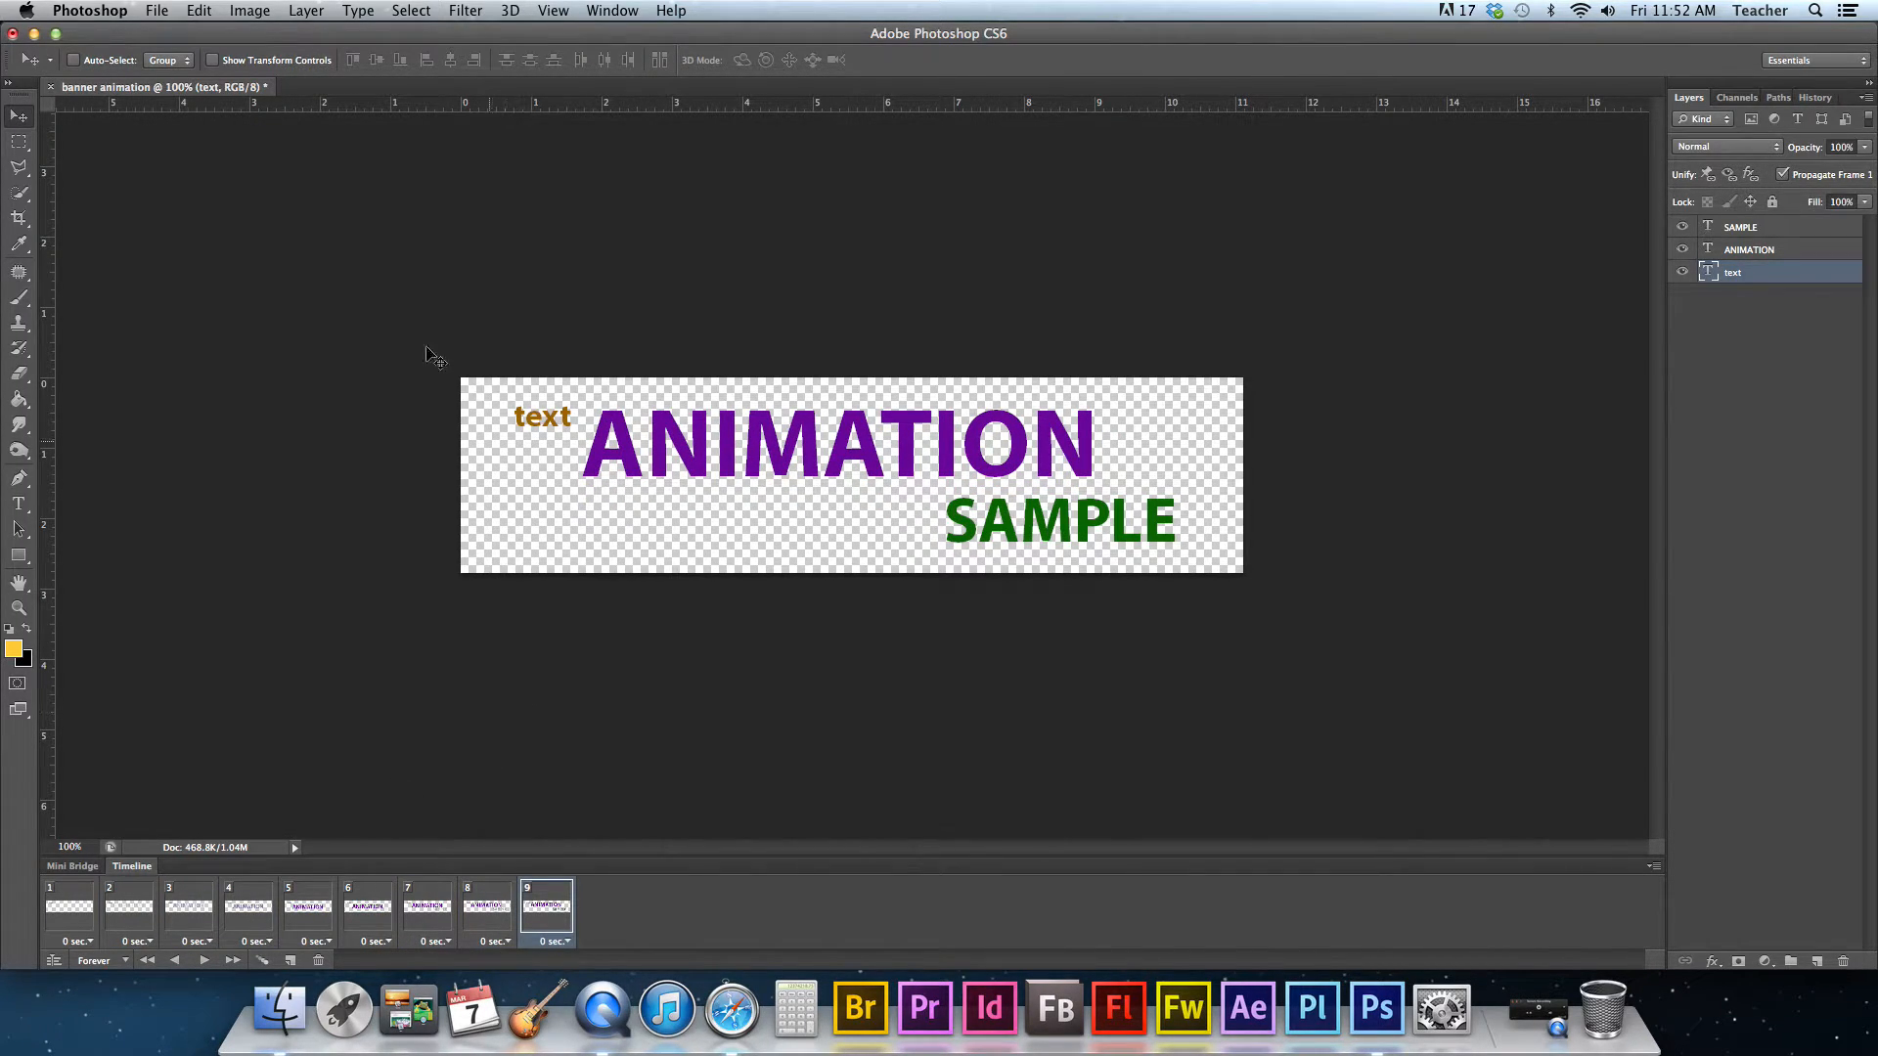
- Save the banner for web as a GIF named banner-animation.gif
left_click(156, 12)
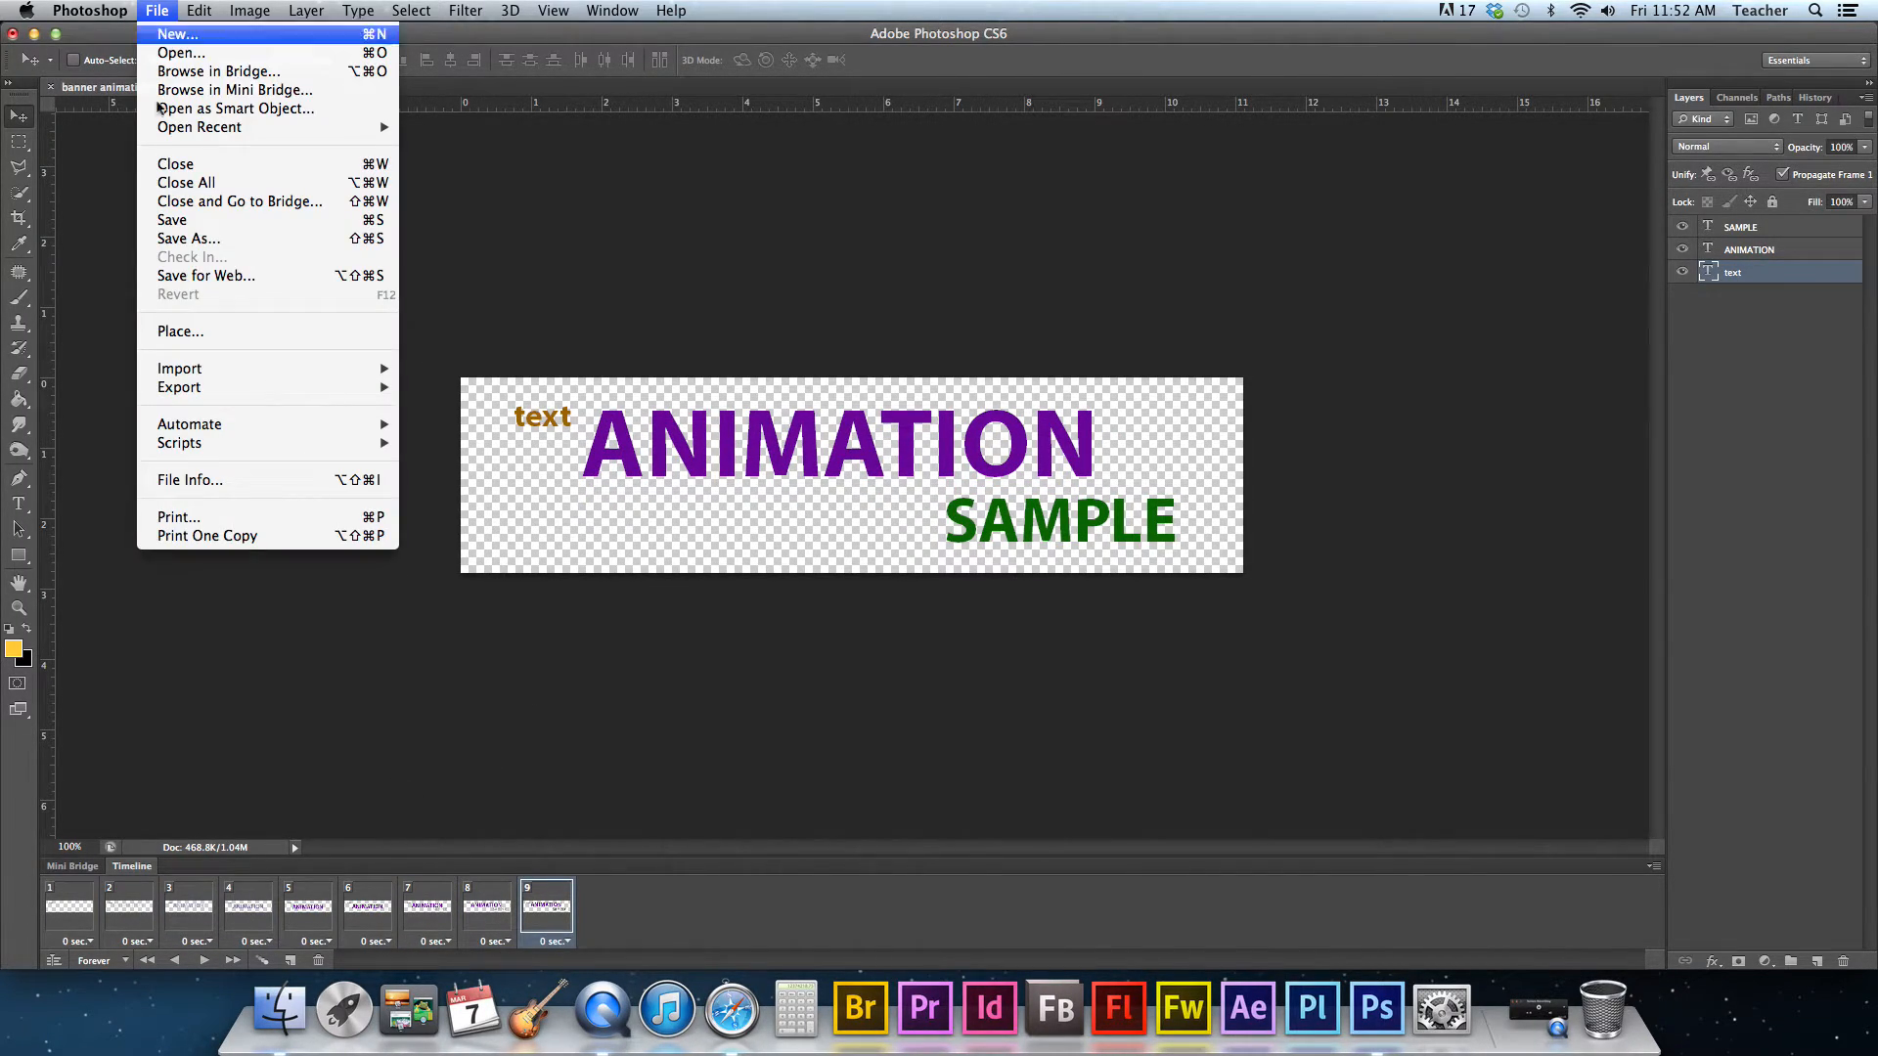
left_click(181, 276)
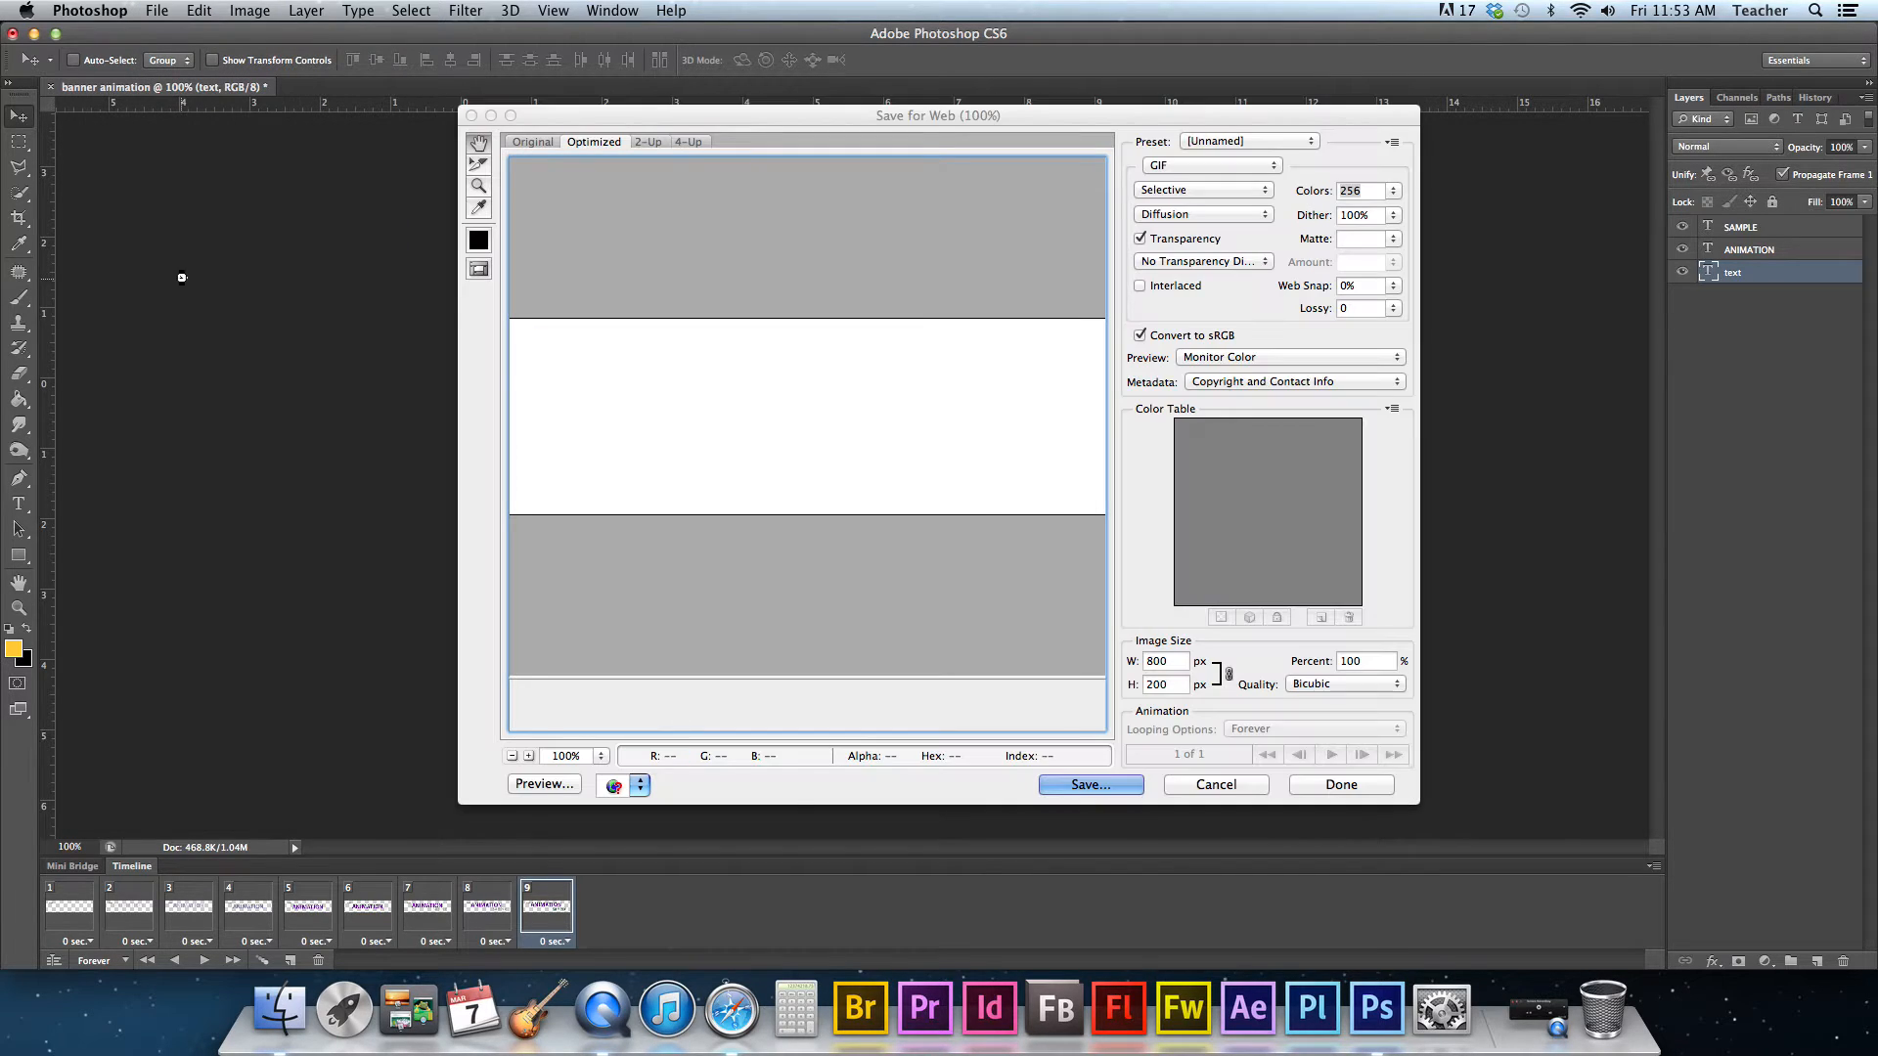
left_click(1175, 168)
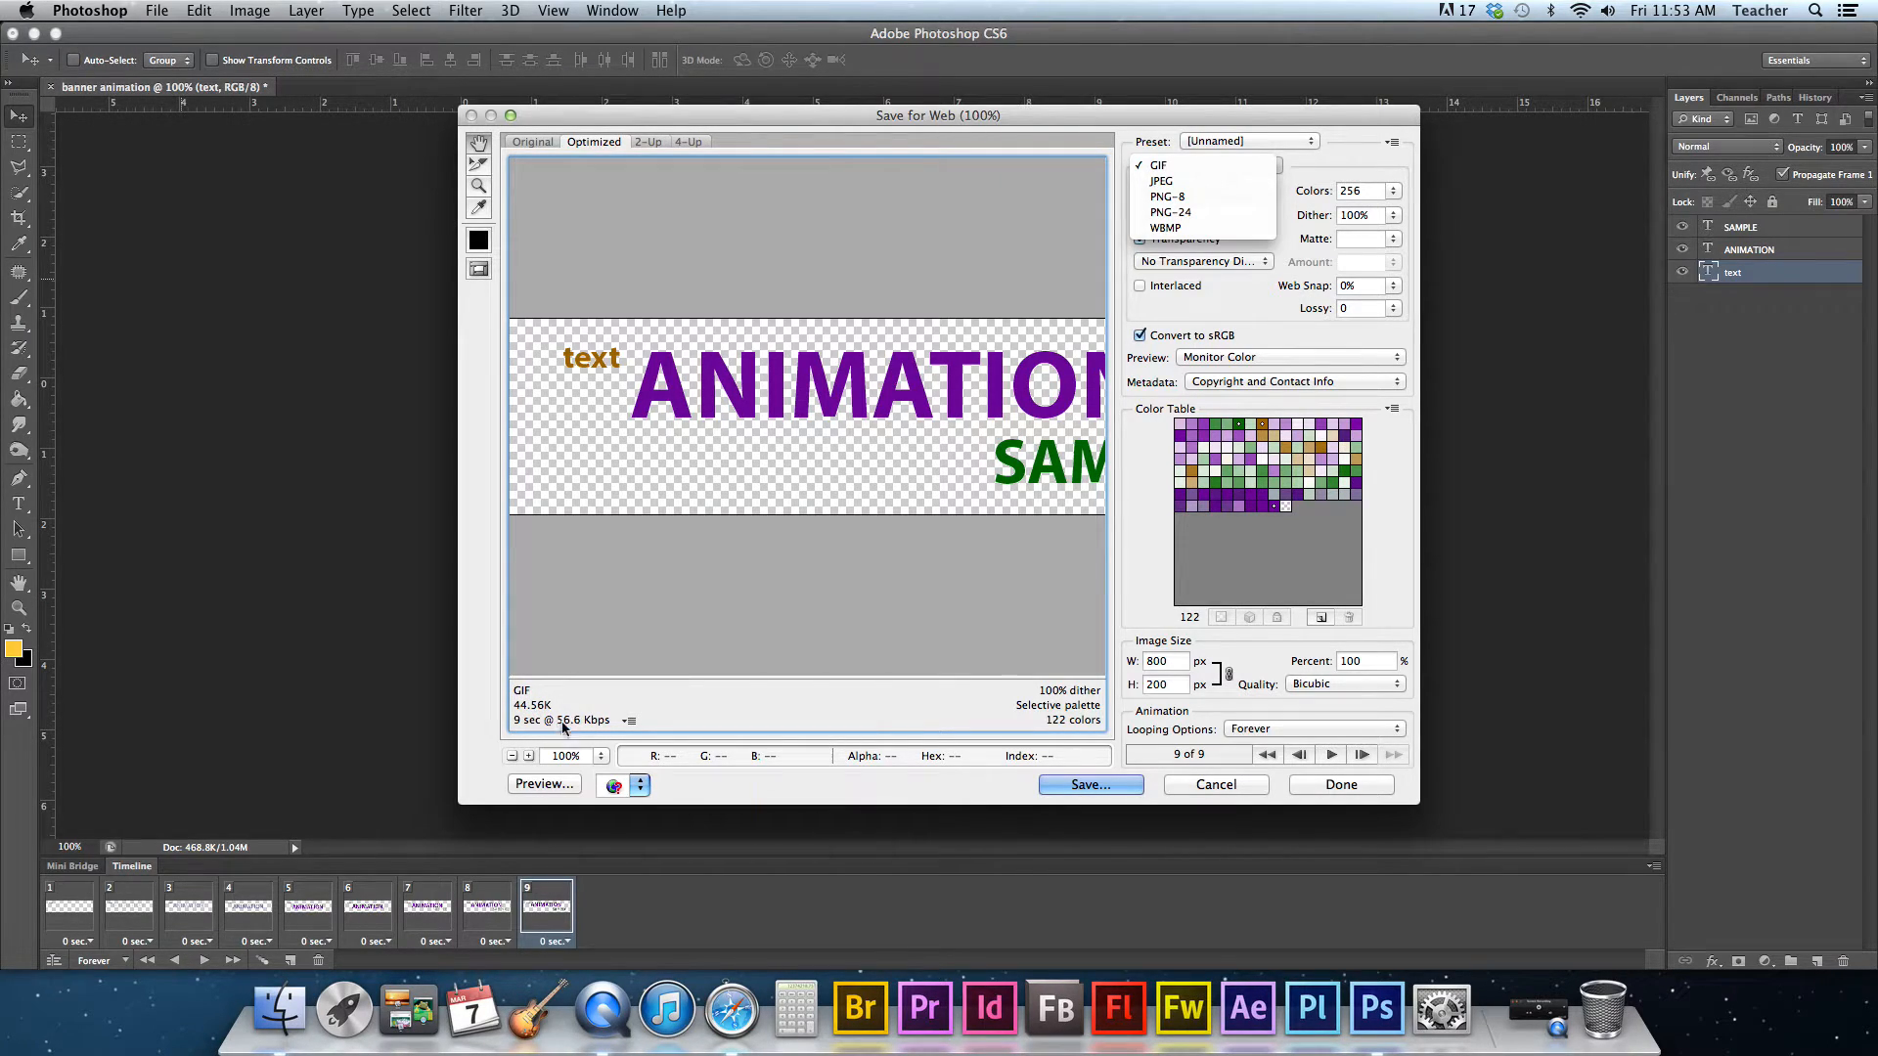
left_click(1084, 787)
left_click(1084, 788)
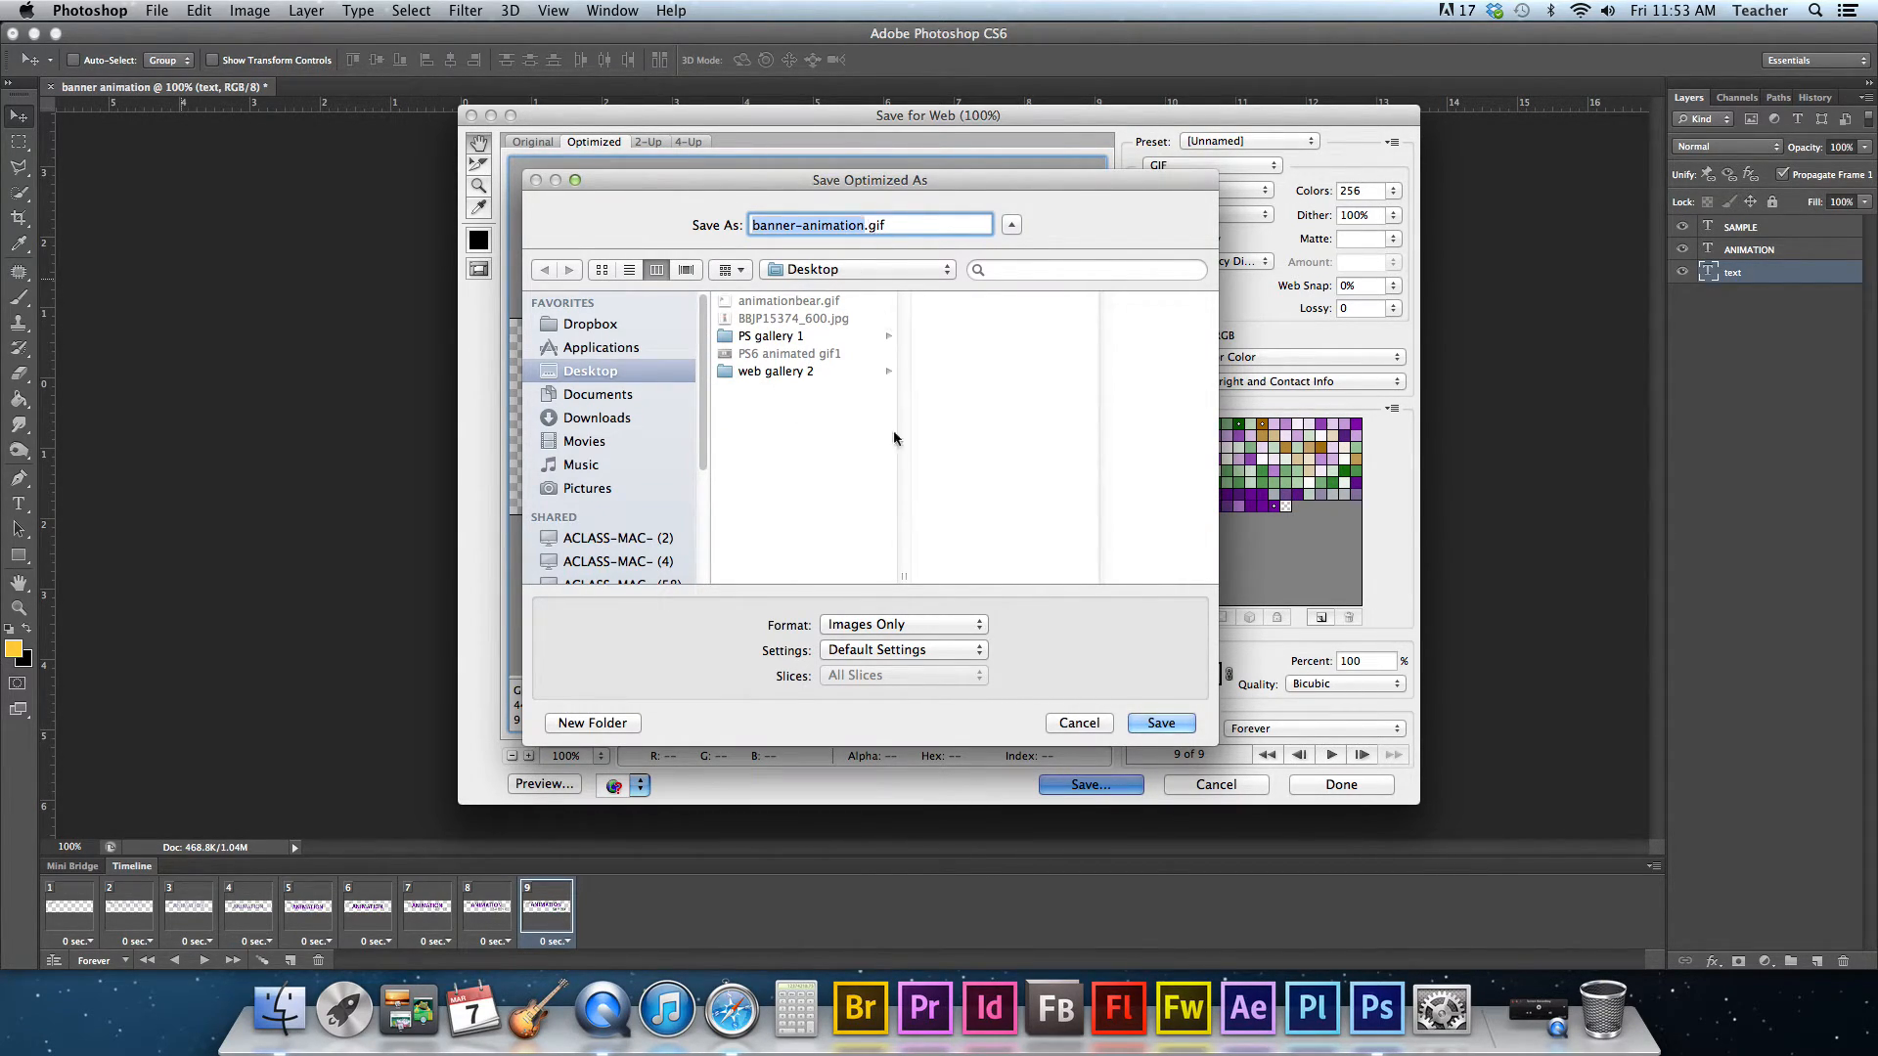
left_click(1157, 725)
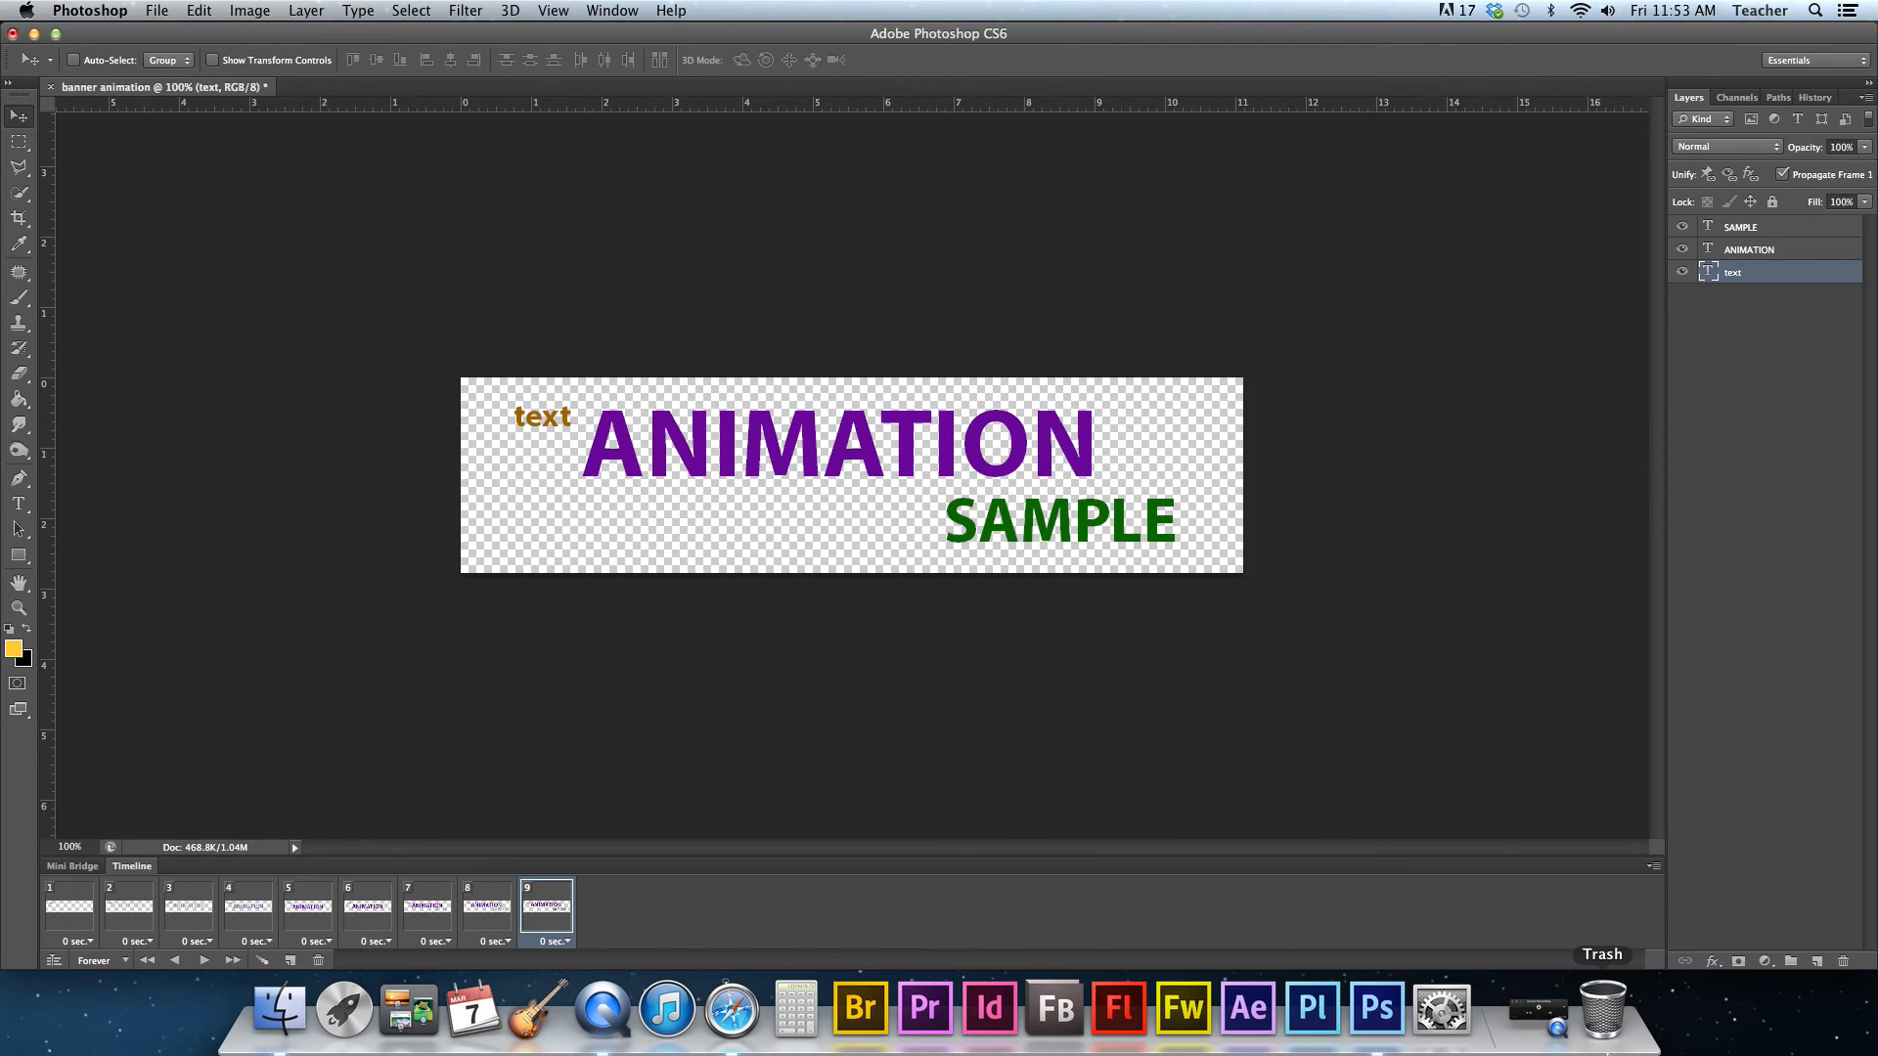
left_click(1533, 1025)
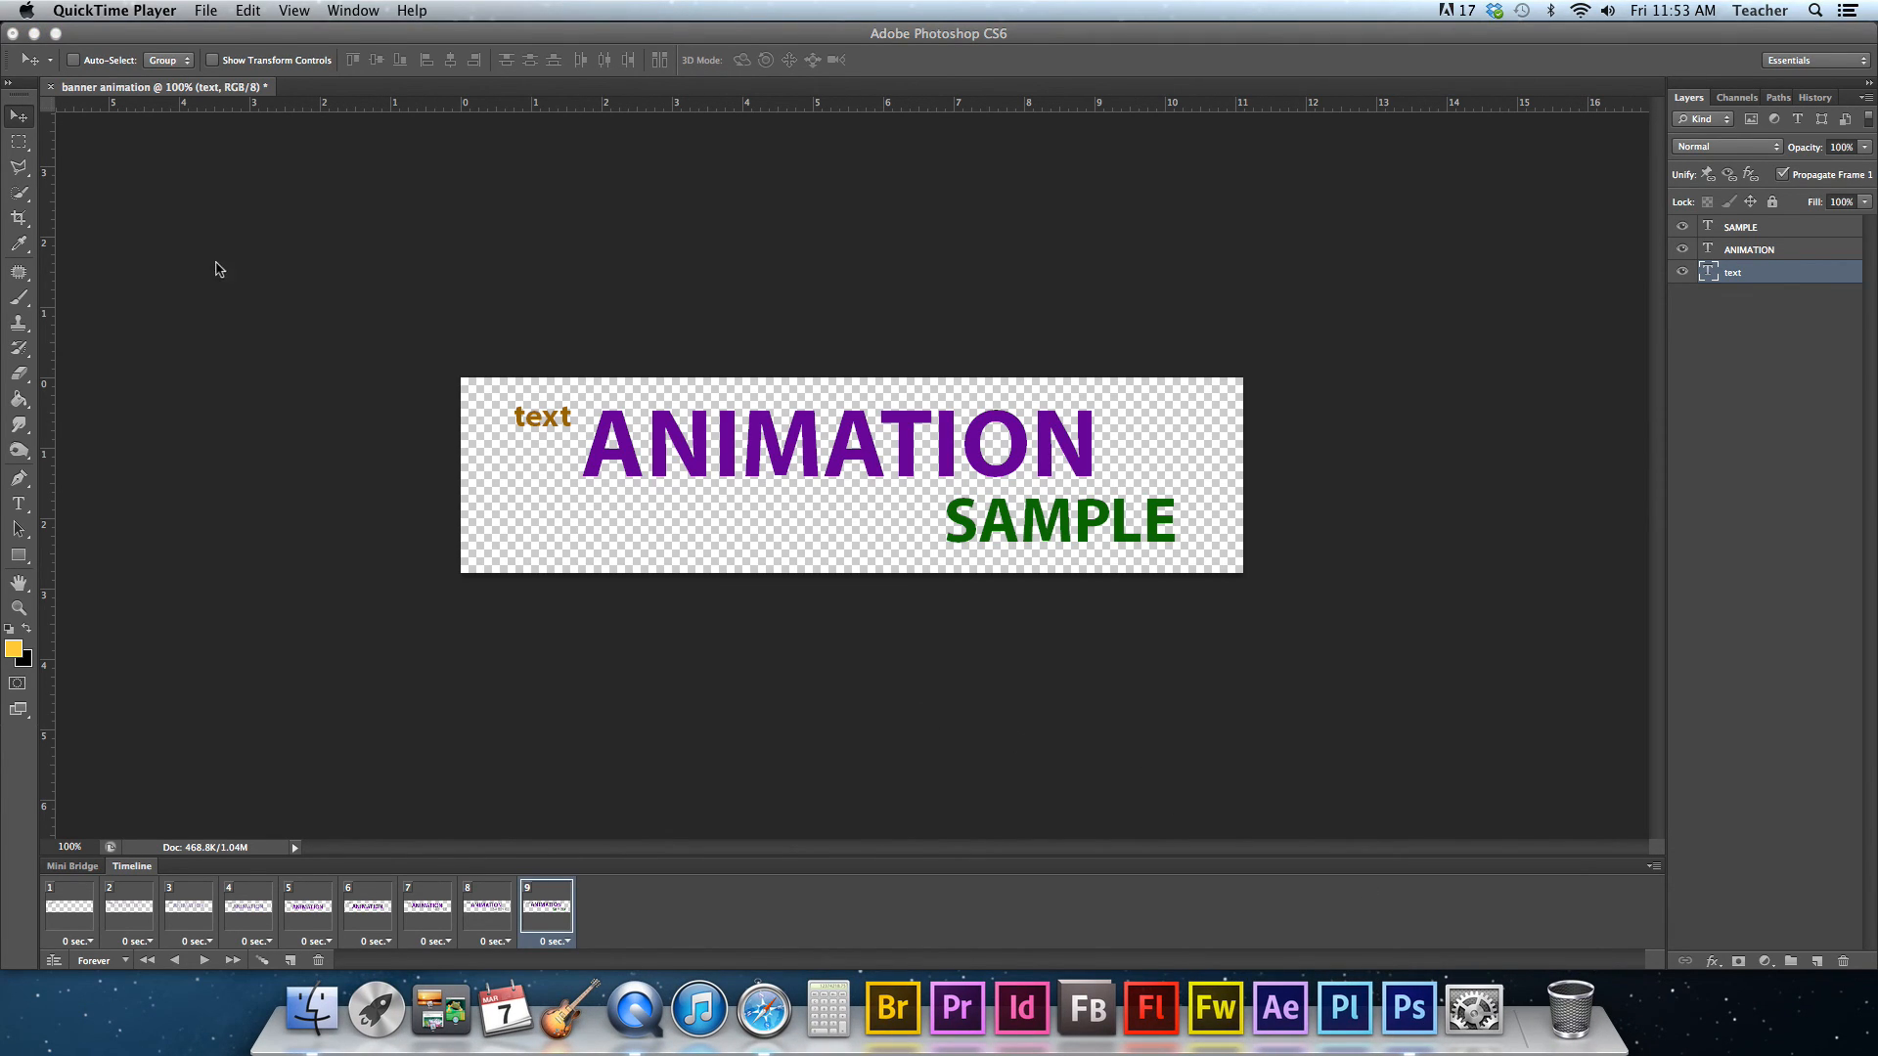